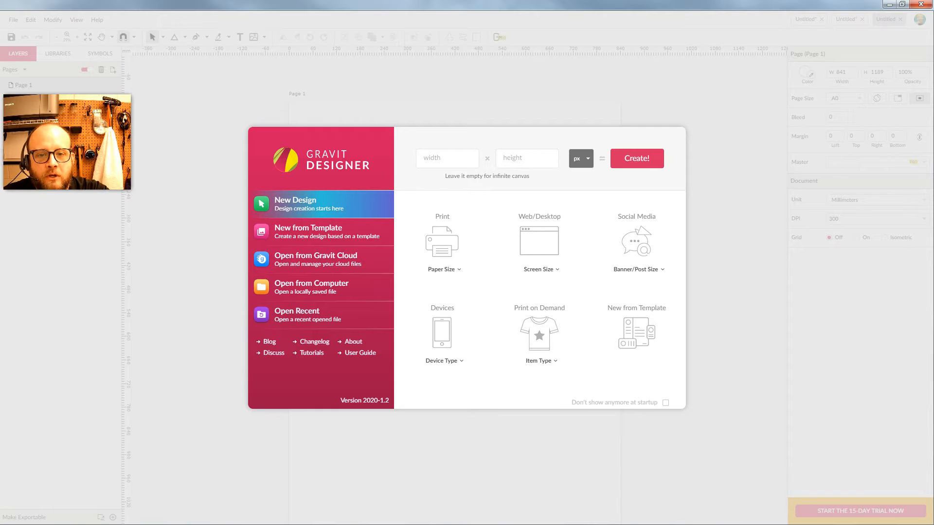
Create a new design with a 500 px wide by 500 px high page.
{"action": "left_click", "coordinate": [448, 158]}
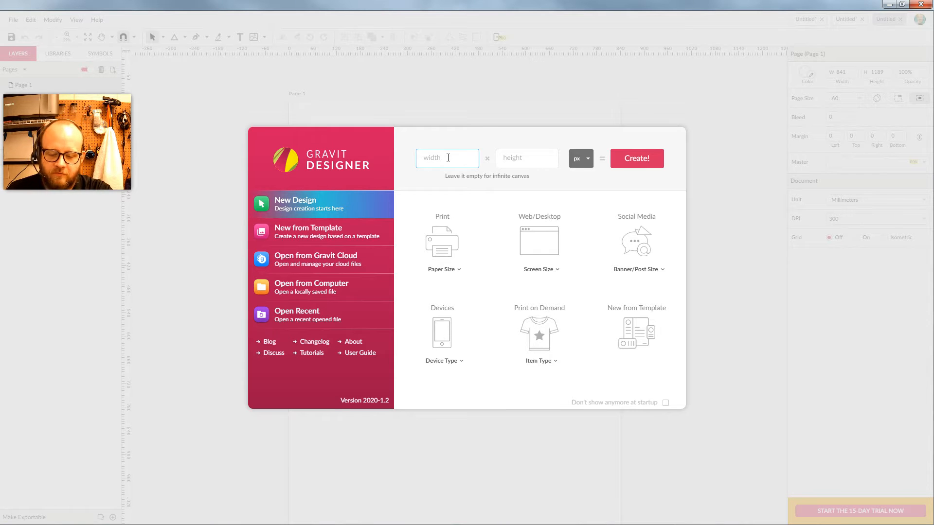
{"action": "type", "text": "500"}
{"action": "key", "text": "Tab"}
{"action": "type", "text": "500"}
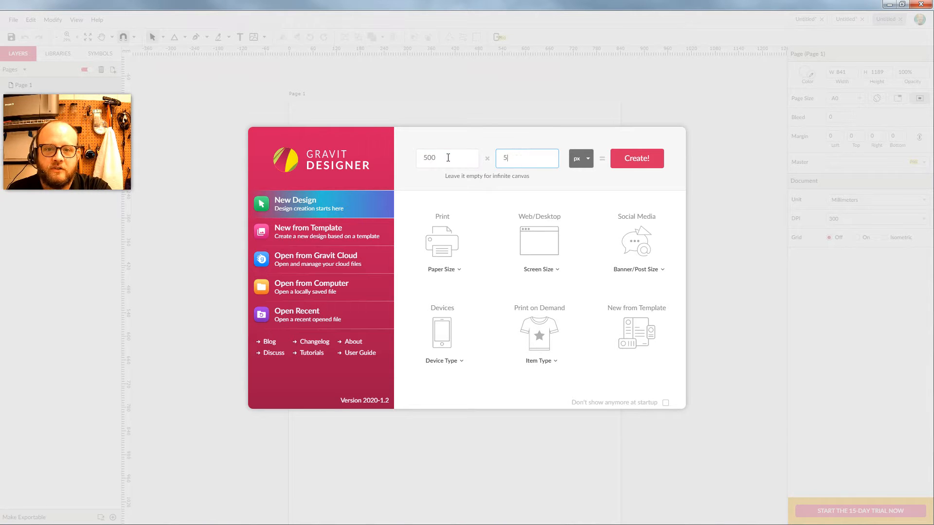
{"action": "left_click", "coordinate": [639, 158]}
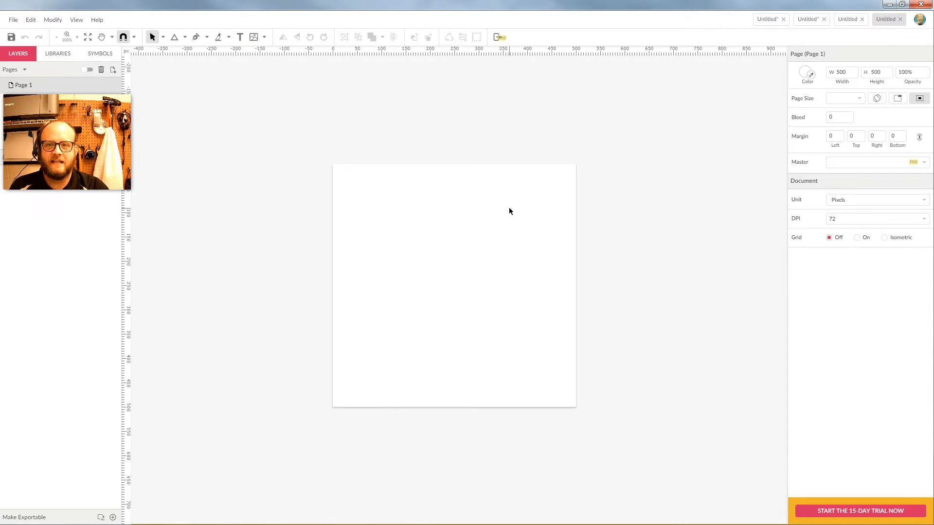
{"action": "left_click", "coordinate": [79, 19]}
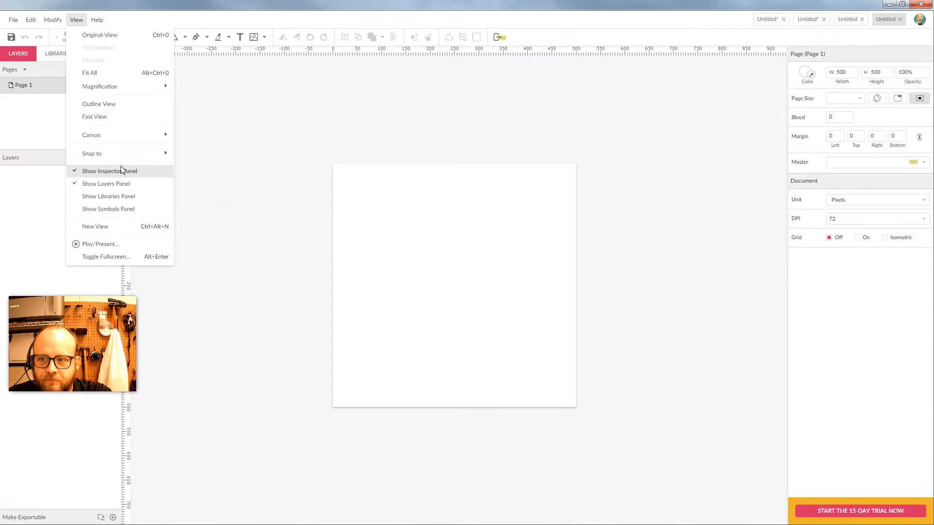
{"action": "mouse_move", "coordinate": [124, 134]}
{"action": "left_click", "coordinate": [241, 136]}
{"action": "left_click", "coordinate": [76, 20]}
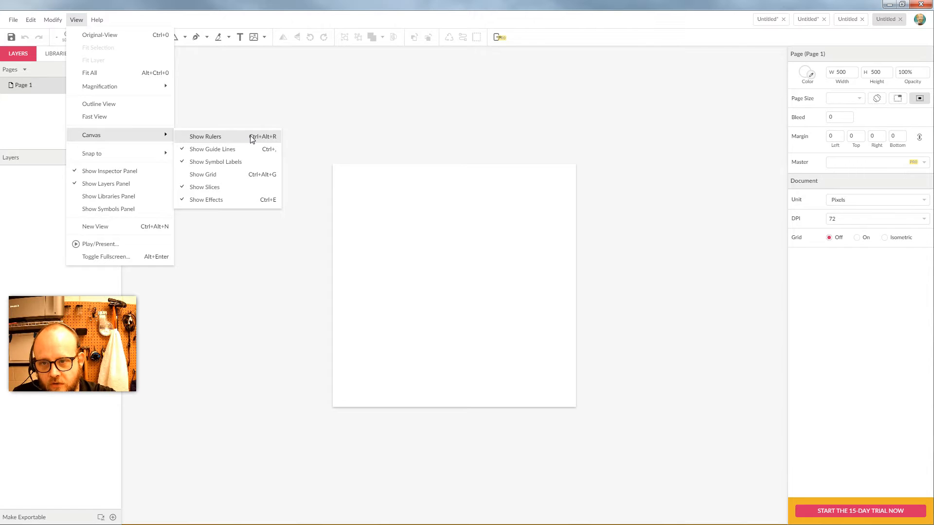
{"action": "left_click", "coordinate": [251, 138]}
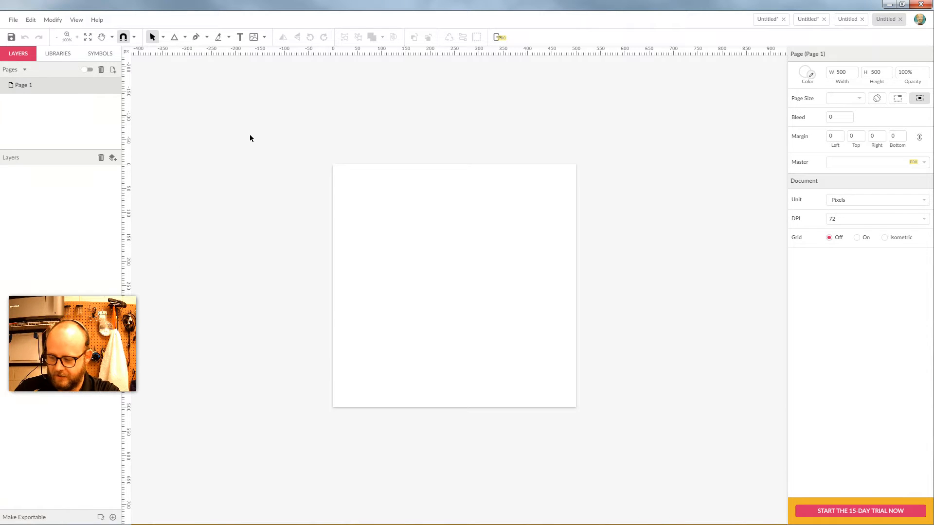
{"action": "key", "text": "ctrl+alt+r"}
{"action": "key", "text": "ctrl+alt+r"}
{"action": "key", "text": "ctrl+alt+r"}
{"action": "key", "text": "ctrl+alt+r"}
Zoom the page to 150%, then 200%, then back out to 150%.
{"action": "scroll", "coordinate": [469, 293], "scroll_direction": "up", "scroll_amount": 2}
{"action": "scroll", "coordinate": [468, 294], "scroll_direction": "down", "scroll_amount": 3}
{"action": "scroll", "coordinate": [468, 295], "scroll_direction": "up", "scroll_amount": 1}
{"action": "key", "text": "ctrl+plus"}
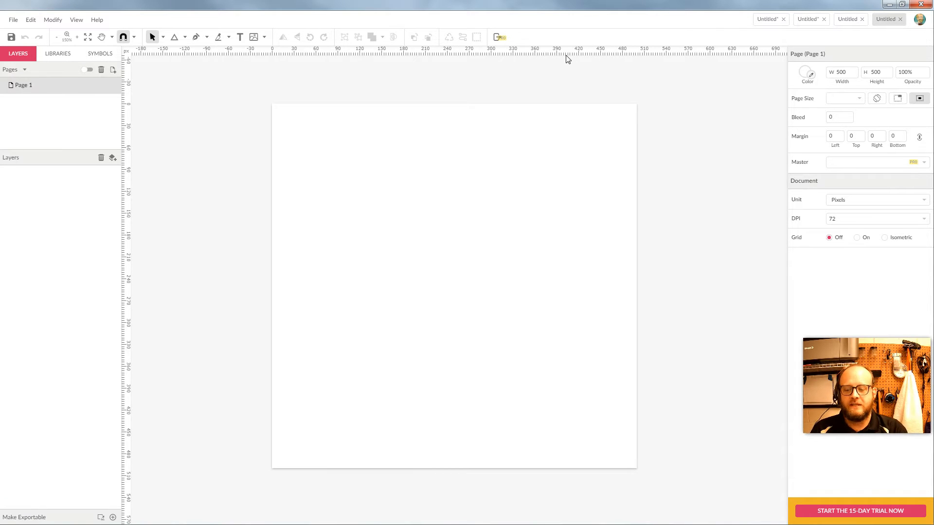
{"action": "key", "text": "ctrl+plus"}
{"action": "scroll", "coordinate": [543, 174], "scroll_direction": "up", "scroll_amount": 3}
{"action": "scroll", "coordinate": [544, 174], "scroll_direction": "down", "scroll_amount": 2}
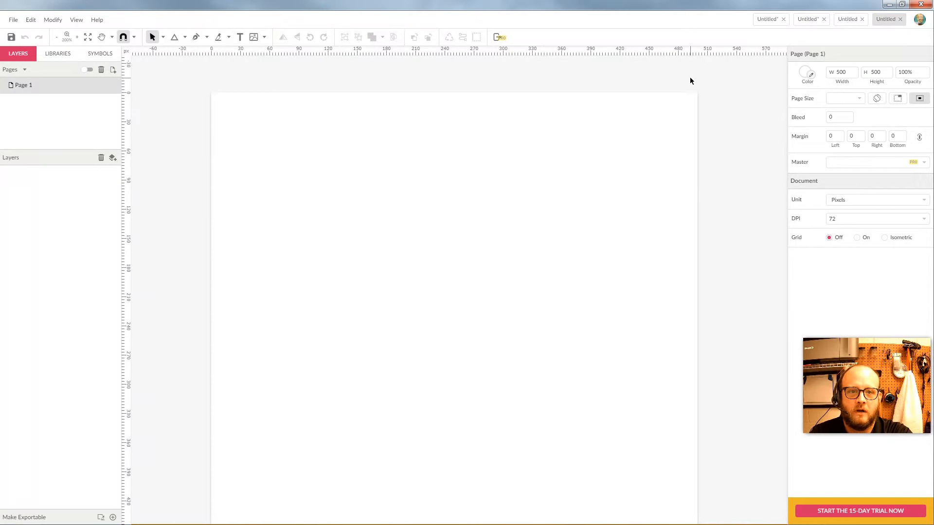
{"action": "scroll", "coordinate": [552, 106], "scroll_direction": "down", "scroll_amount": 2}
{"action": "key", "text": "ctrl+minus"}
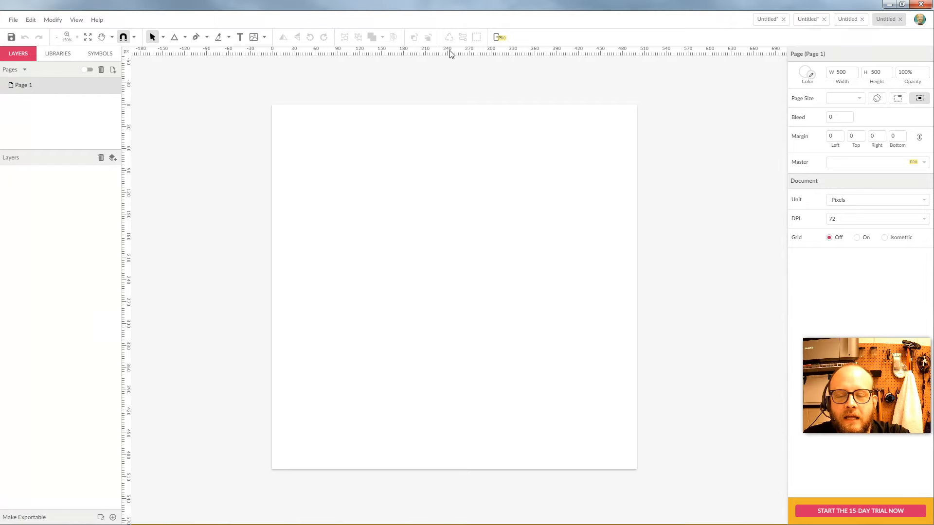
Place a horizontal guide at y 250 and a vertical guide at x 250 on the page.
{"action": "left_click_drag", "start_coordinate": [451, 53], "coordinate": [437, 288]}
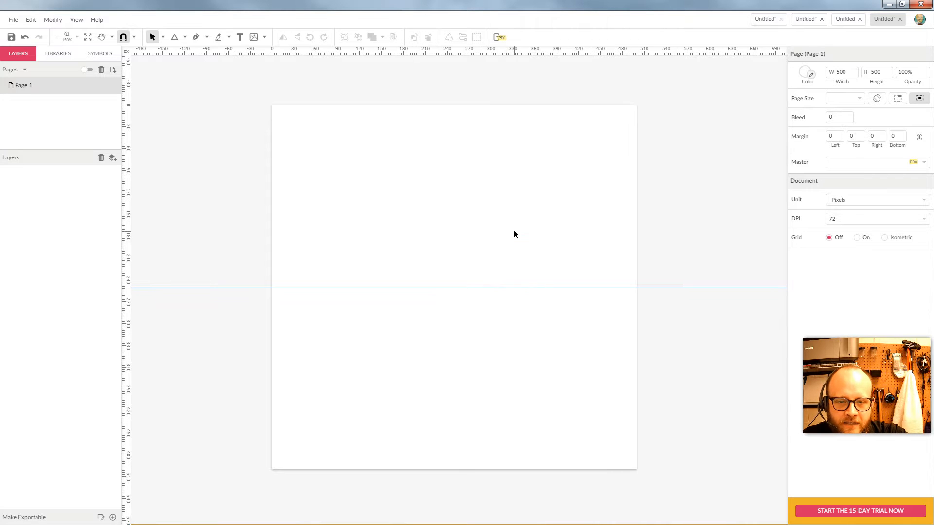
{"action": "left_click_drag", "start_coordinate": [126, 167], "coordinate": [455, 239]}
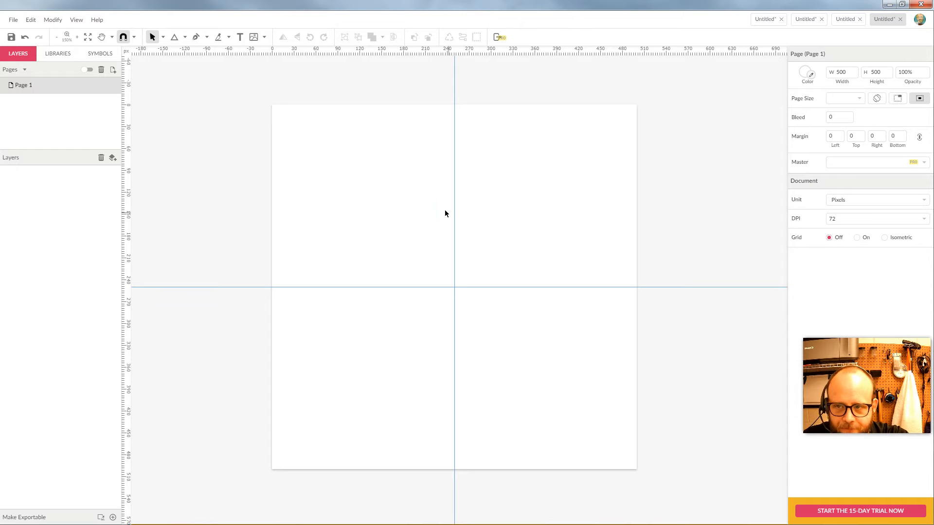
{"action": "left_click", "coordinate": [185, 38]}
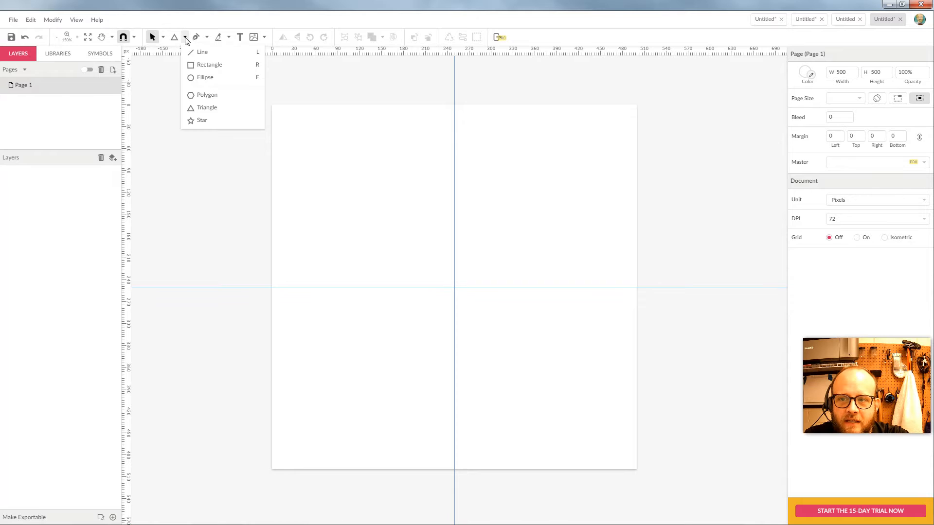
{"action": "left_click", "coordinate": [209, 65]}
{"action": "left_click_drag", "start_coordinate": [338, 133], "coordinate": [424, 227]}
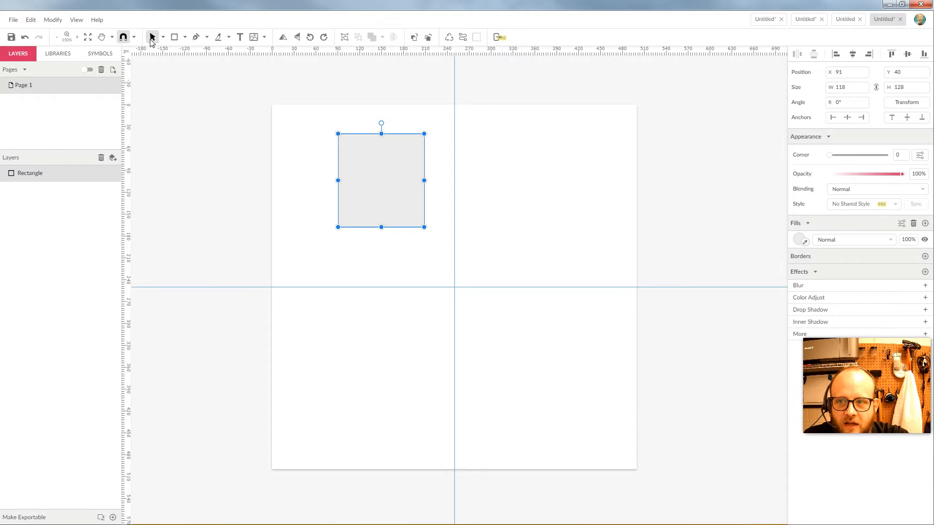
{"action": "left_click_drag", "start_coordinate": [378, 169], "coordinate": [353, 206]}
{"action": "key", "text": "Delete"}
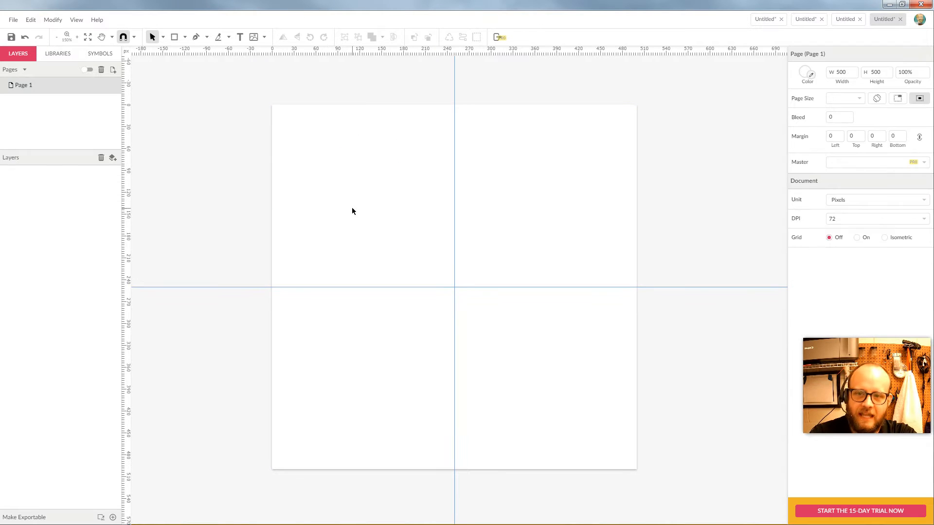
{"action": "left_click", "coordinate": [185, 37]}
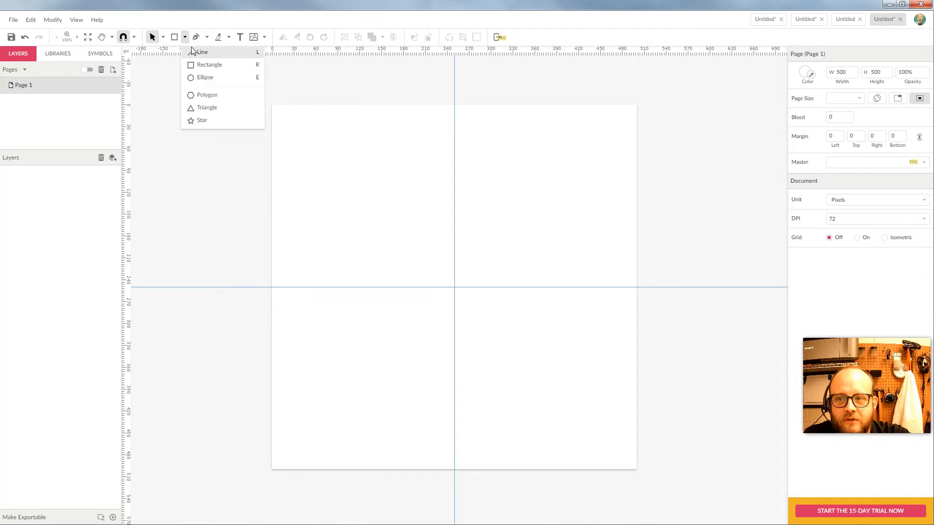
{"action": "left_click", "coordinate": [195, 51]}
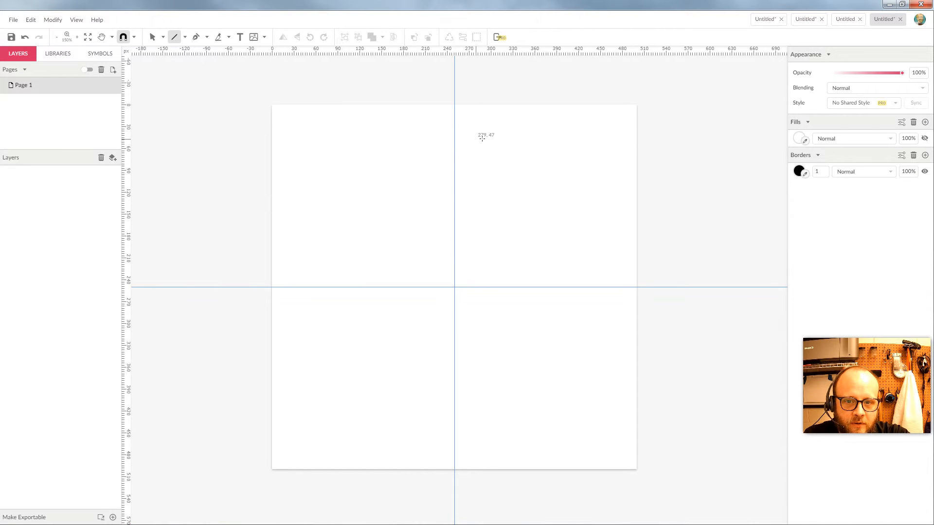
{"action": "left_click_drag", "start_coordinate": [543, 137], "coordinate": [317, 286]}
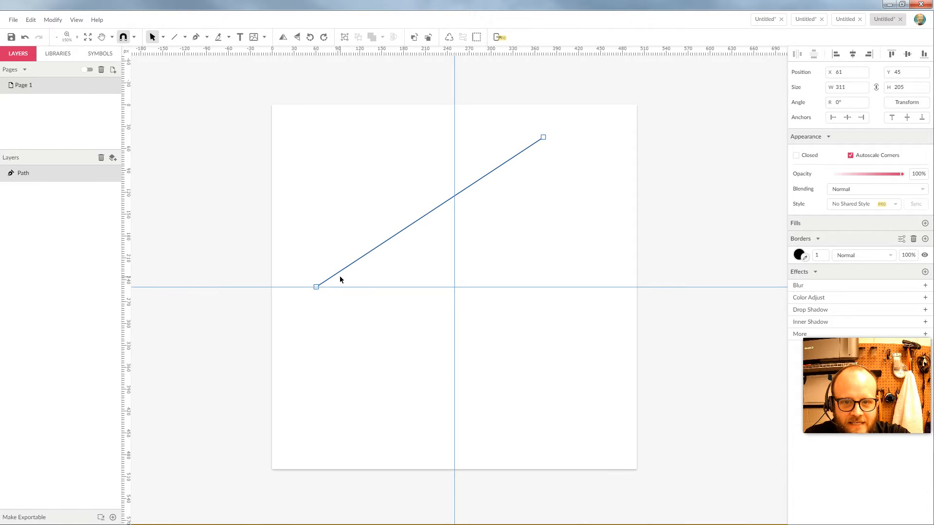
{"action": "left_click_drag", "start_coordinate": [543, 138], "coordinate": [454, 127]}
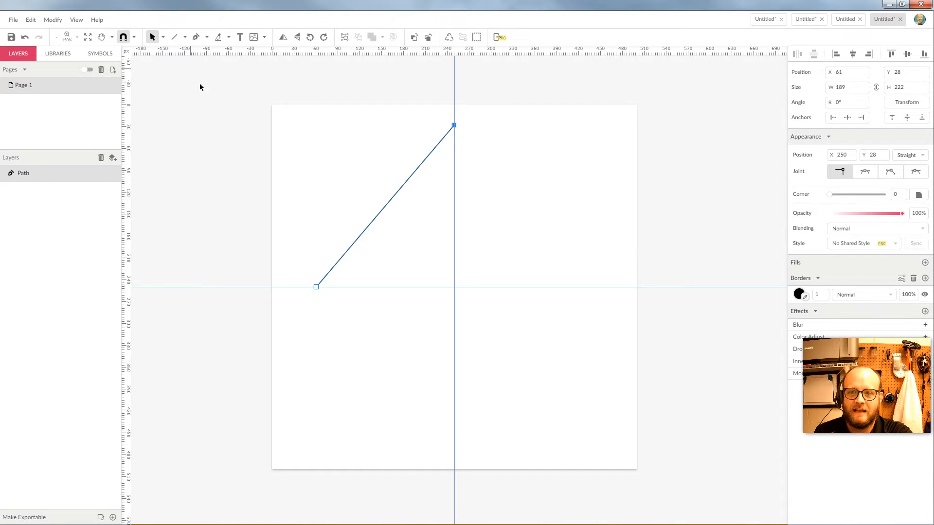
{"action": "left_click", "coordinate": [177, 37]}
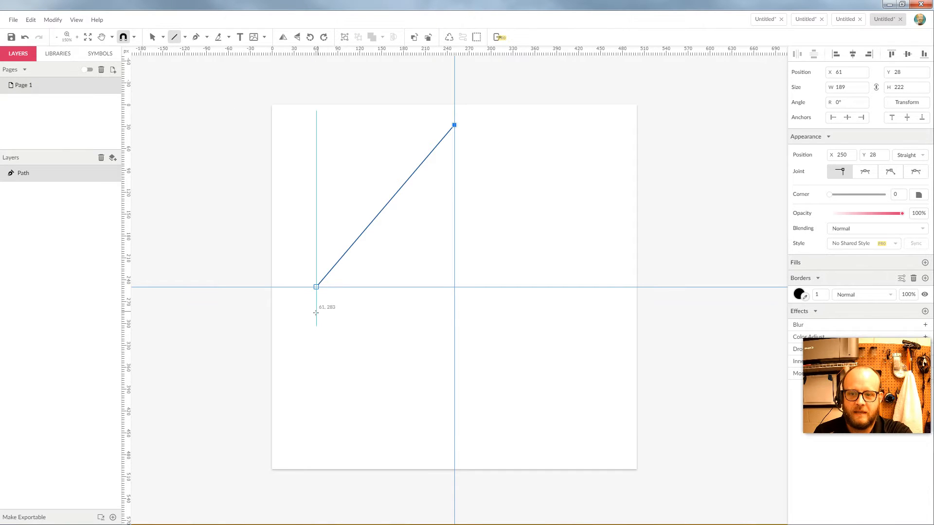
{"action": "left_click_drag", "start_coordinate": [317, 287], "coordinate": [455, 440]}
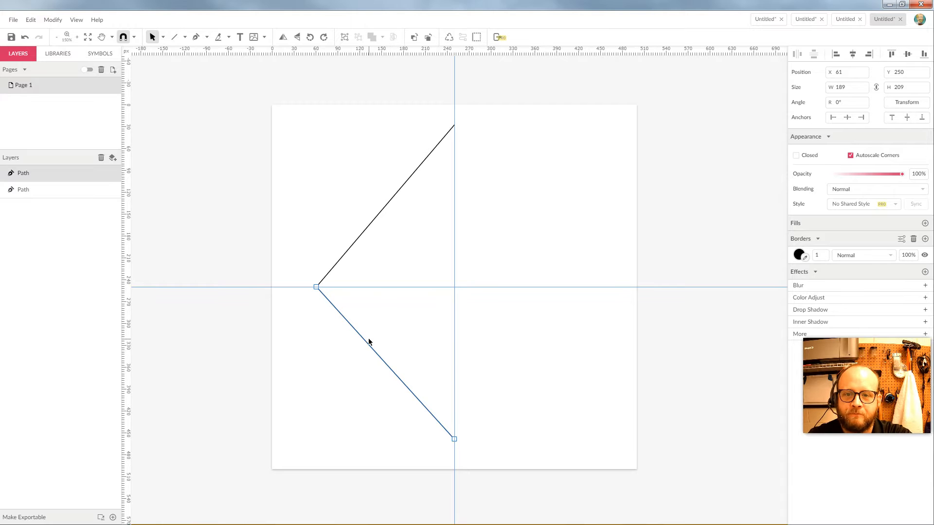
{"action": "left_click", "coordinate": [359, 154]}
{"action": "left_click_drag", "start_coordinate": [315, 167], "coordinate": [343, 389]}
{"action": "key", "text": "Delete"}
{"action": "key", "text": "Delete"}
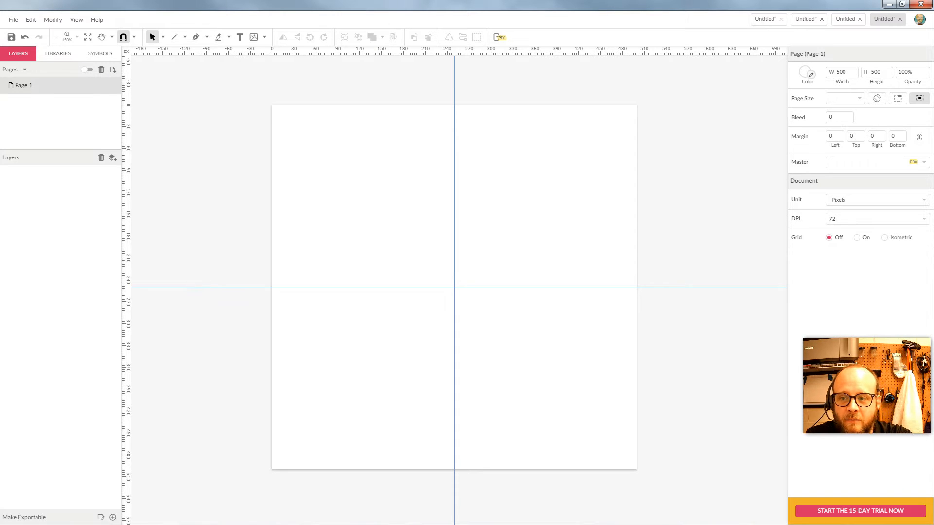
{"action": "left_click_drag", "start_coordinate": [386, 53], "coordinate": [383, 178]}
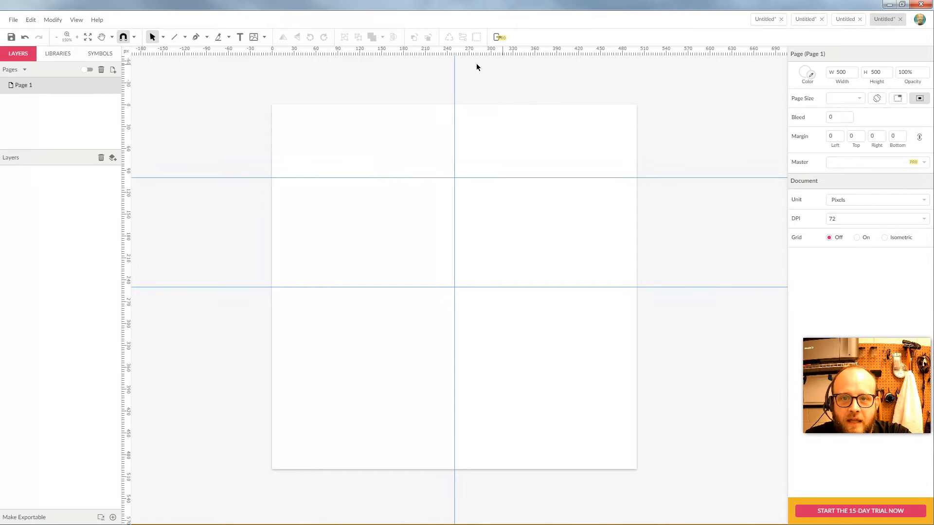
{"action": "left_click_drag", "start_coordinate": [129, 116], "coordinate": [600, 168]}
{"action": "right_click", "coordinate": [600, 166]}
{"action": "key", "text": "Escape"}
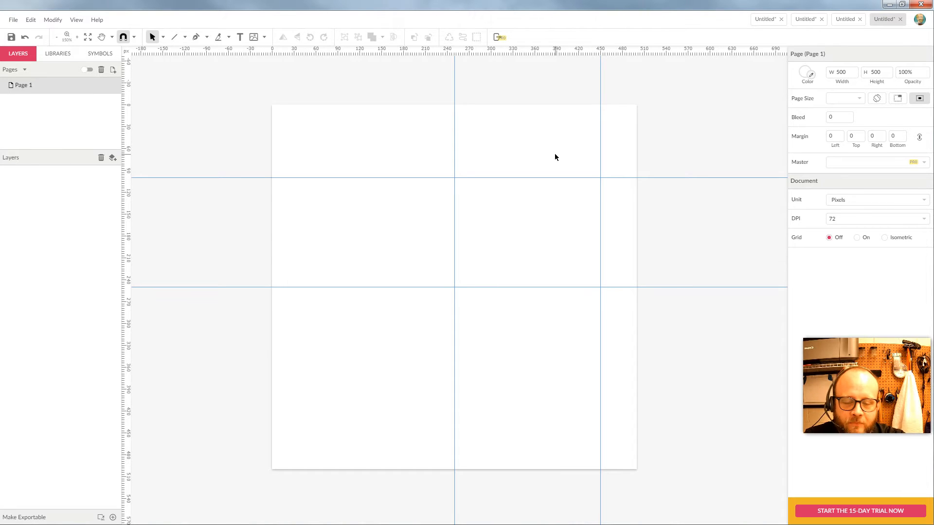
{"action": "left_click_drag", "start_coordinate": [586, 178], "coordinate": [575, 53]}
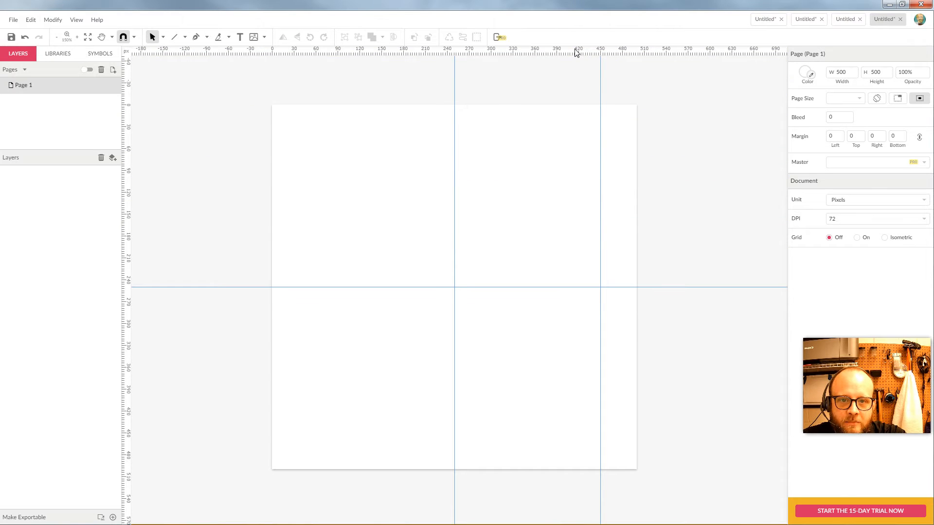
{"action": "left_click_drag", "start_coordinate": [600, 109], "coordinate": [128, 141]}
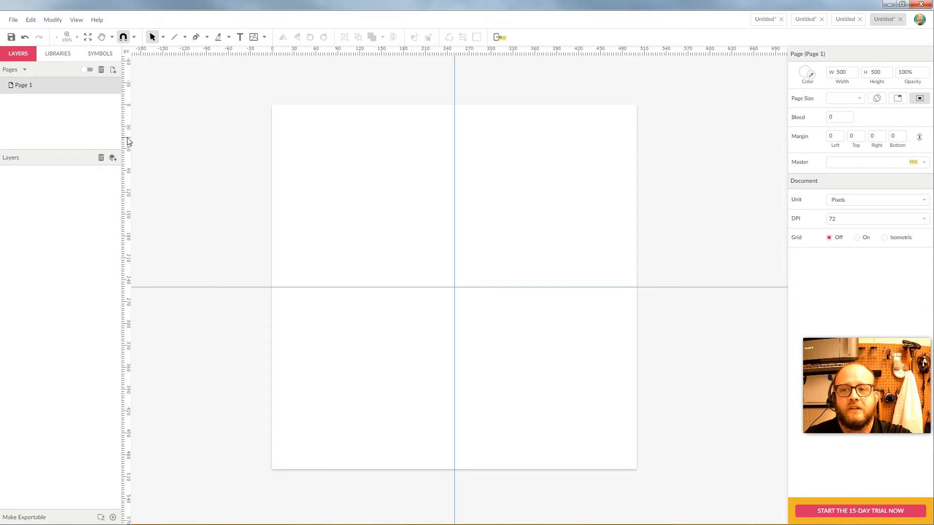
Add a two-line text '12' / '34' on the page and enlarge its box.
{"action": "left_click", "coordinate": [240, 37]}
{"action": "left_click", "coordinate": [346, 192]}
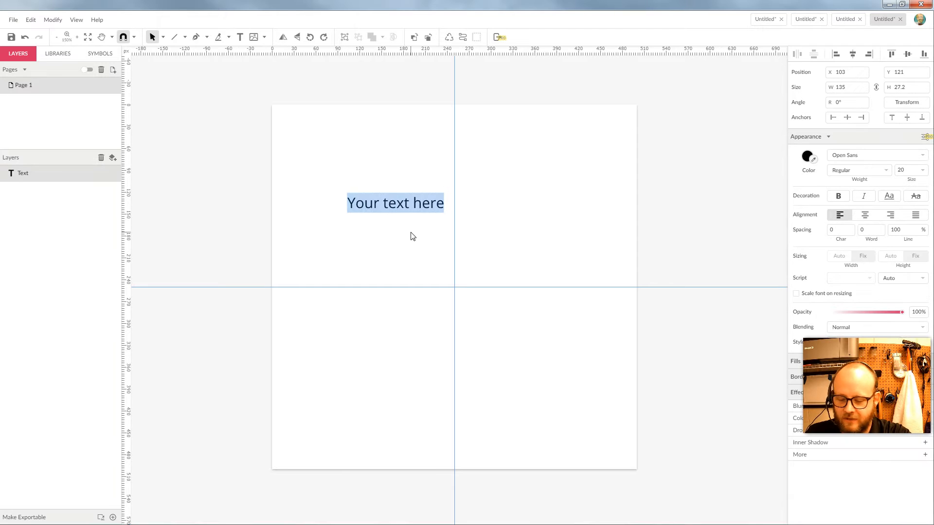
{"action": "type", "text": "12"}
{"action": "key", "text": "Return"}
{"action": "type", "text": "34"}
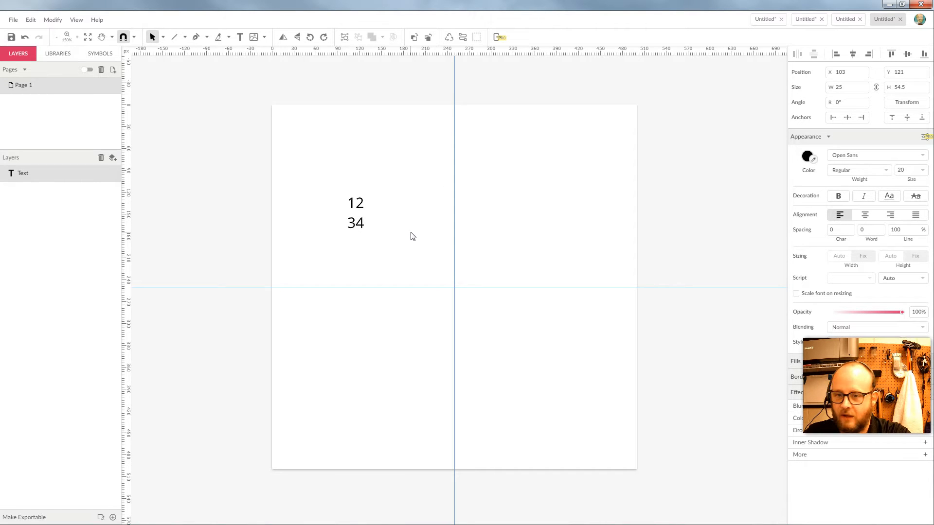
{"action": "key", "text": "Escape"}
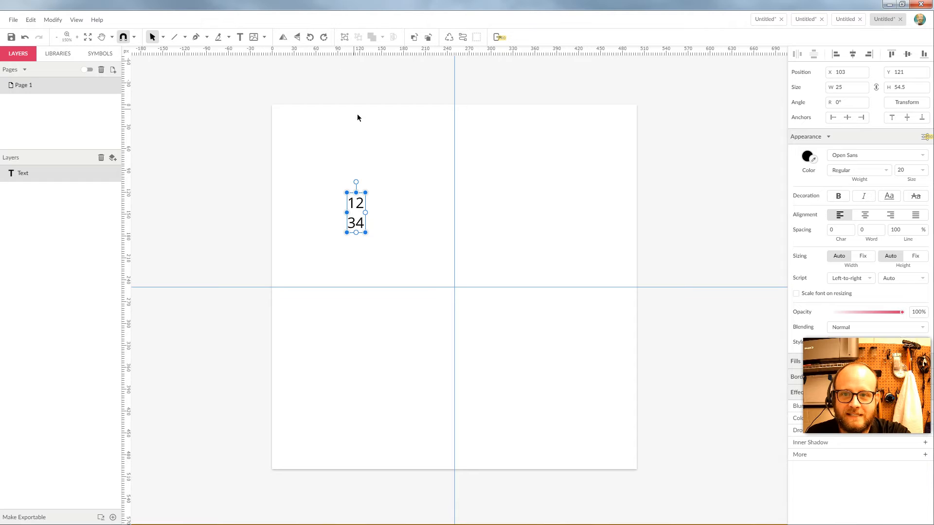
{"action": "left_click_drag", "start_coordinate": [366, 193], "coordinate": [406, 181]}
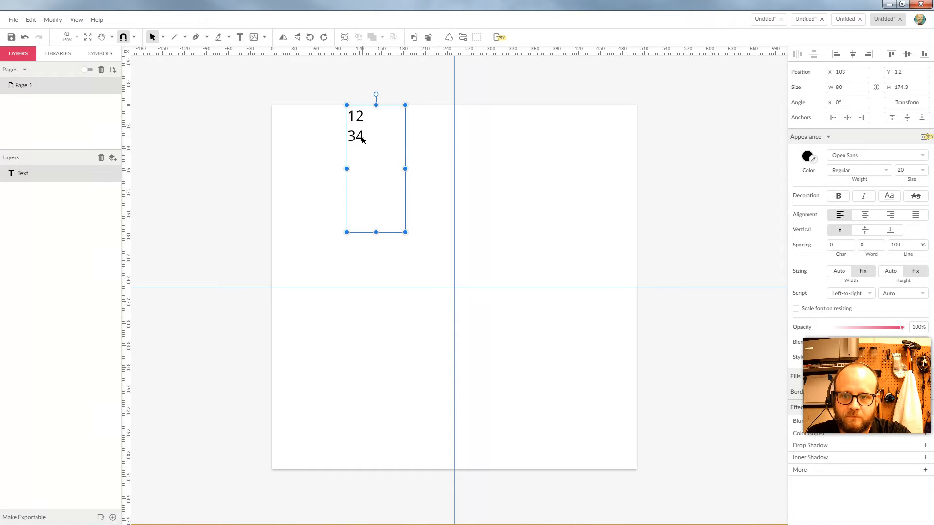
Set the 12/34 text's font size to 60 px.
{"action": "double_click", "coordinate": [362, 140]}
{"action": "key", "text": "ctrl+a"}
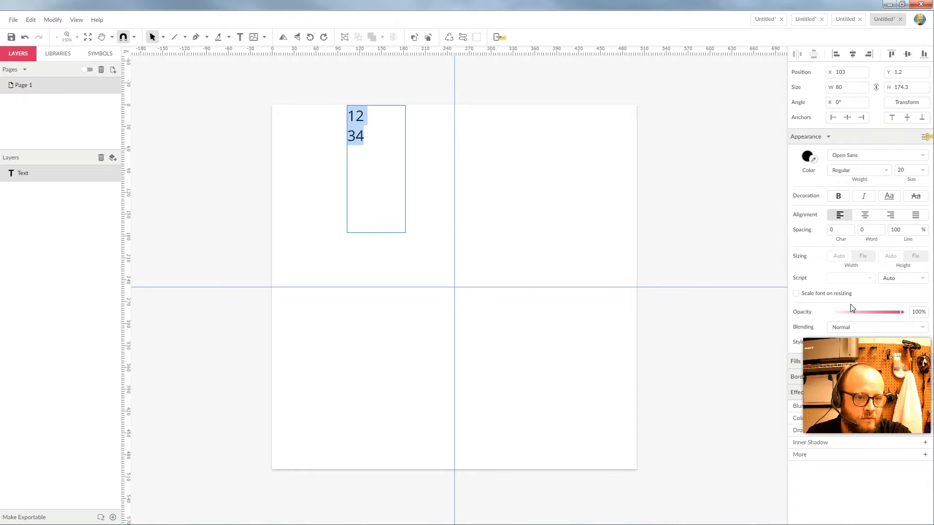
{"action": "left_click", "coordinate": [922, 170]}
{"action": "scroll", "coordinate": [924, 232], "scroll_direction": "down", "scroll_amount": 5}
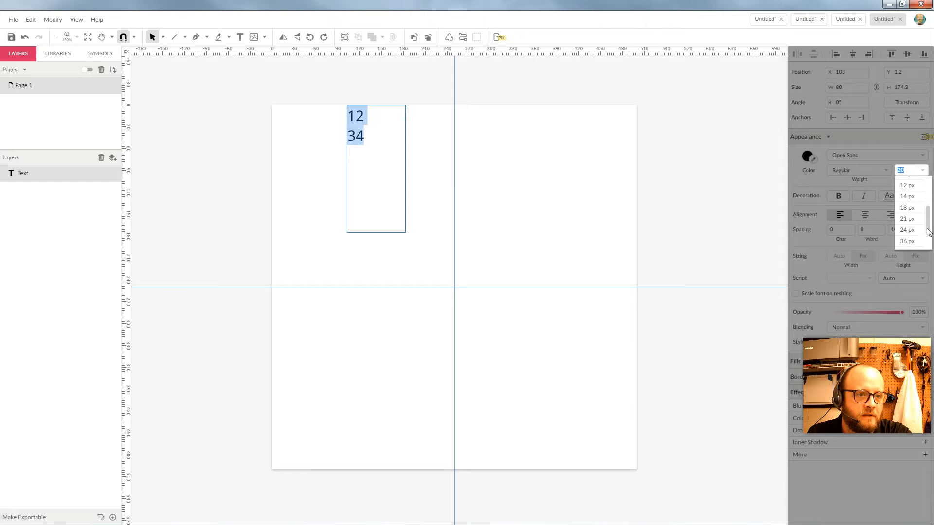
{"action": "left_click", "coordinate": [913, 234]}
{"action": "left_click", "coordinate": [923, 170]}
{"action": "scroll", "coordinate": [929, 228], "scroll_direction": "down", "scroll_amount": 3}
{"action": "scroll", "coordinate": [929, 233], "scroll_direction": "down", "scroll_amount": 2}
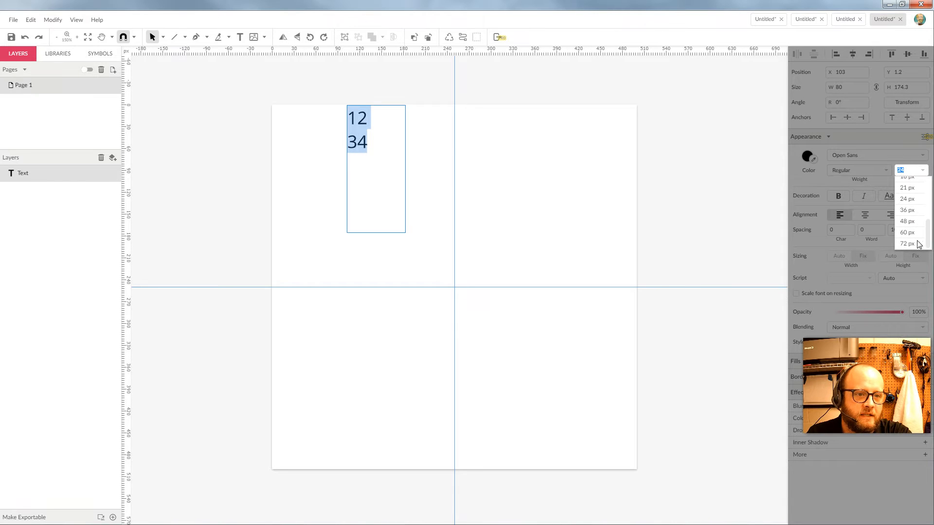
{"action": "left_click", "coordinate": [911, 238]}
{"action": "key", "text": "Escape"}
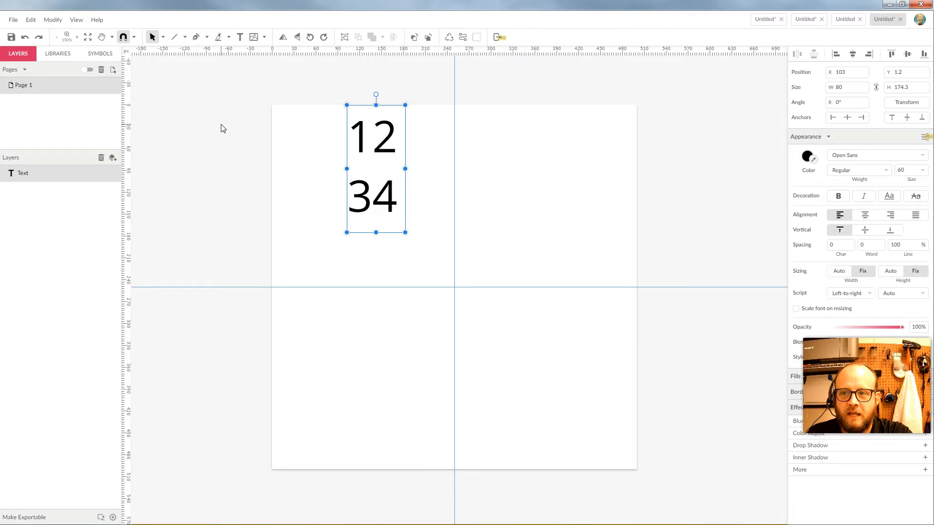
Move the text so its bottom-right corner sits on the guides' crossing.
{"action": "left_click_drag", "start_coordinate": [384, 147], "coordinate": [413, 191]}
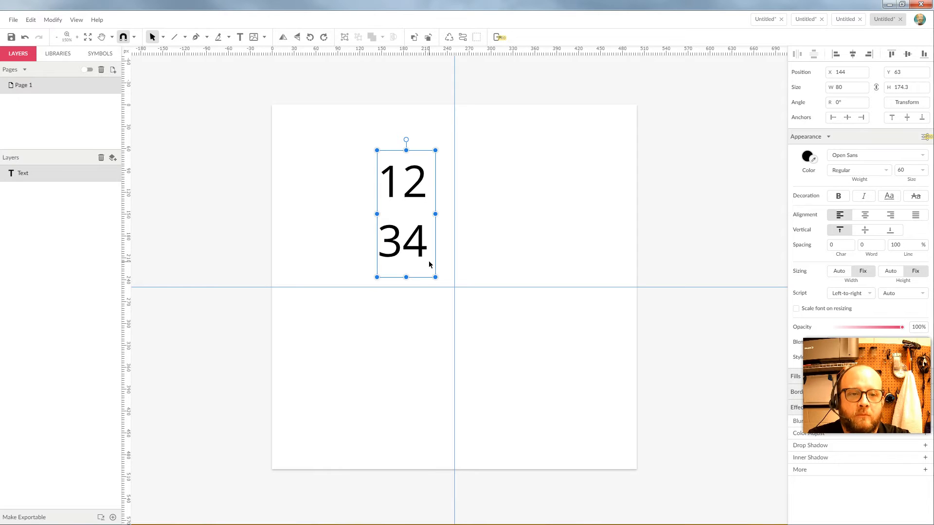
{"action": "left_click_drag", "start_coordinate": [410, 190], "coordinate": [428, 199]}
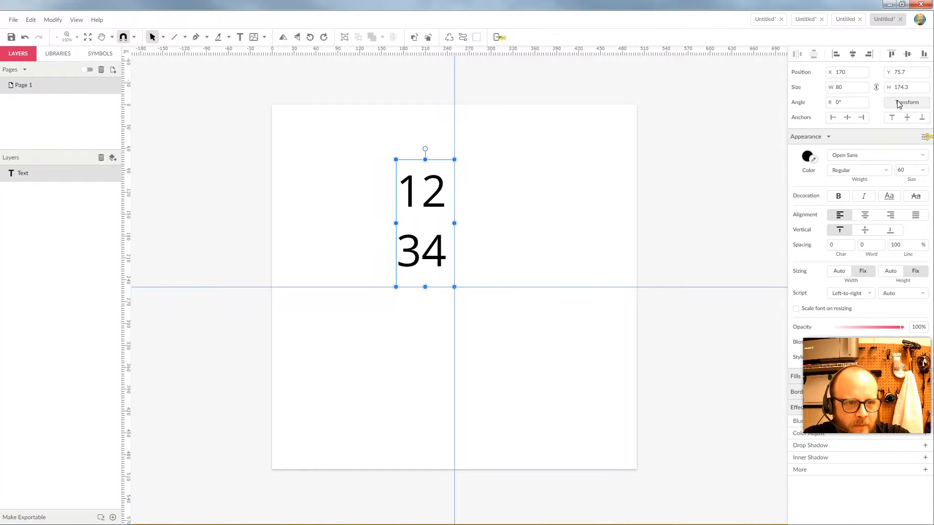
{"action": "left_click", "coordinate": [722, 182]}
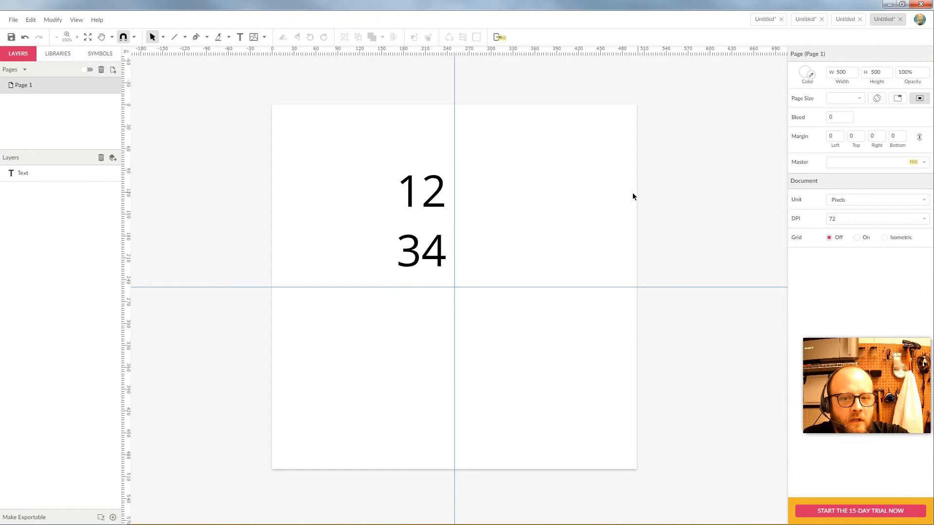
Apply a trial 200 px horizontal Transform move to the 12/34 text, then undo it.
{"action": "left_click", "coordinate": [436, 191]}
{"action": "left_click", "coordinate": [904, 102]}
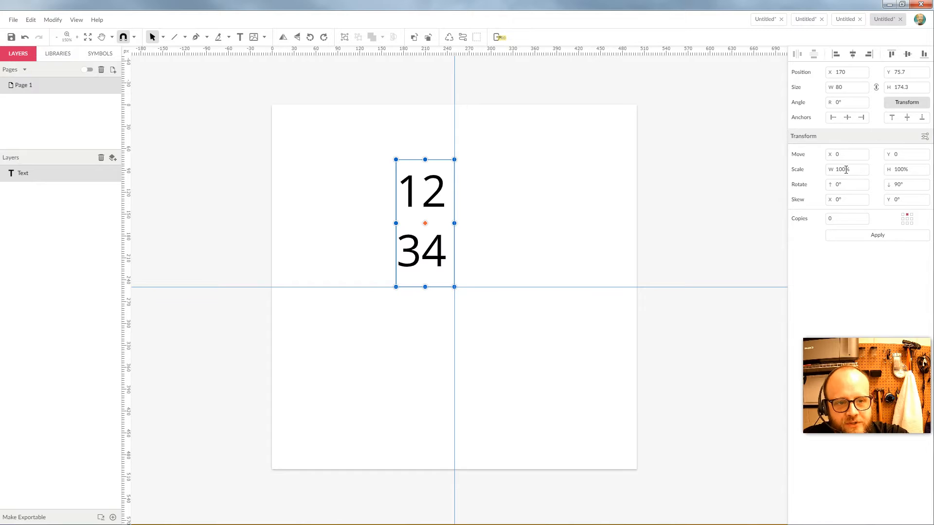
{"action": "double_click", "coordinate": [840, 153]}
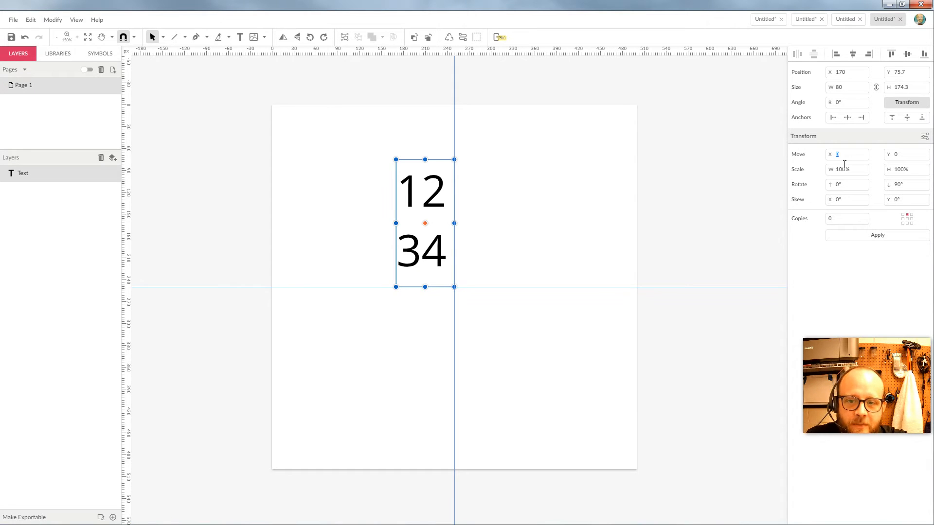
{"action": "type", "text": "200"}
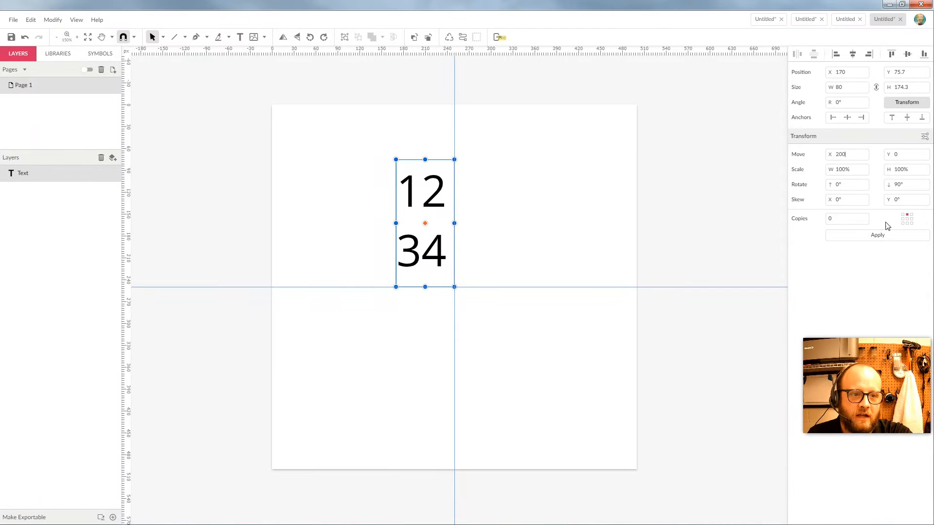
{"action": "left_click", "coordinate": [885, 237]}
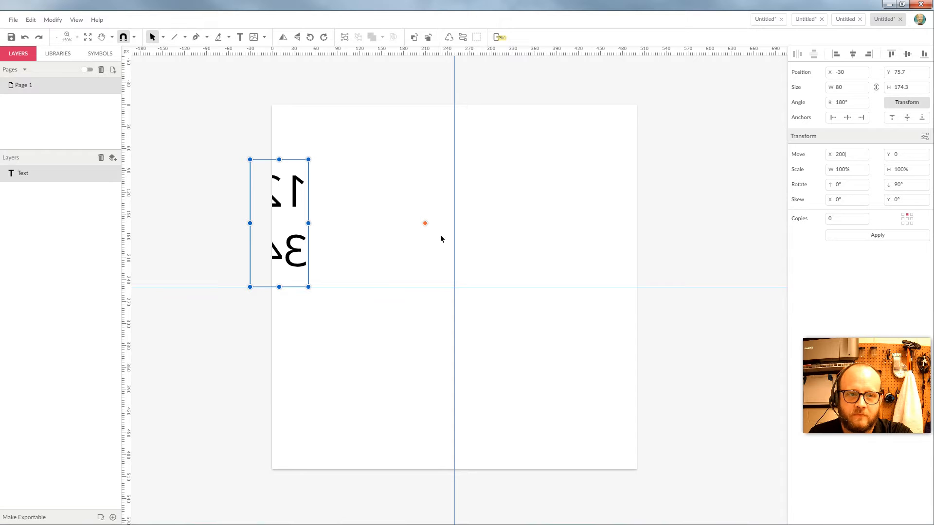
{"action": "key", "text": "ctrl+z"}
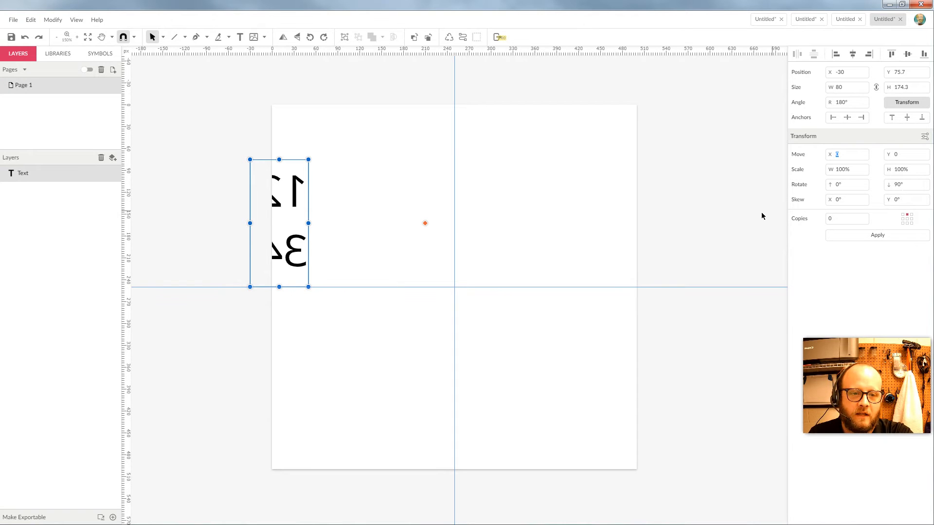
{"action": "left_click", "coordinate": [444, 185]}
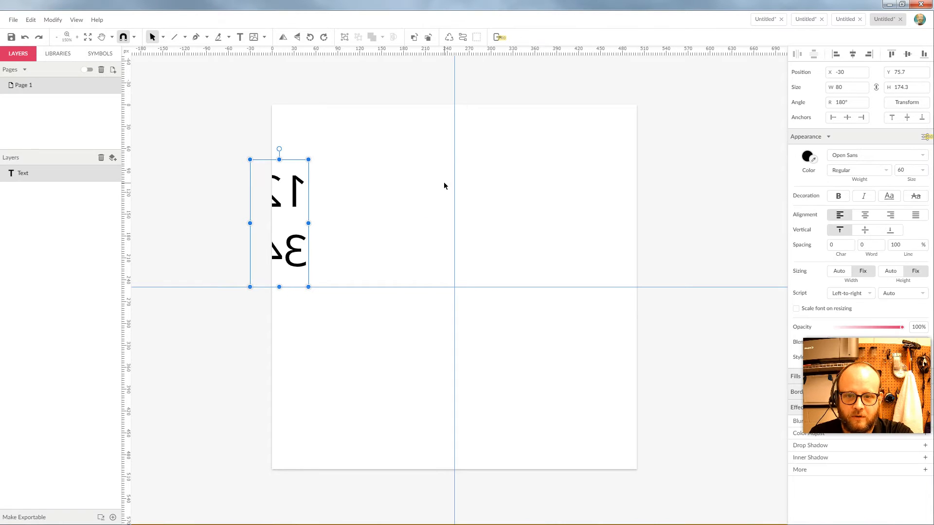
{"action": "key", "text": "ctrl+z"}
Set the text's Transform rotation to 0° and undo a trial 100 px rightward move.
{"action": "left_click", "coordinate": [921, 105]}
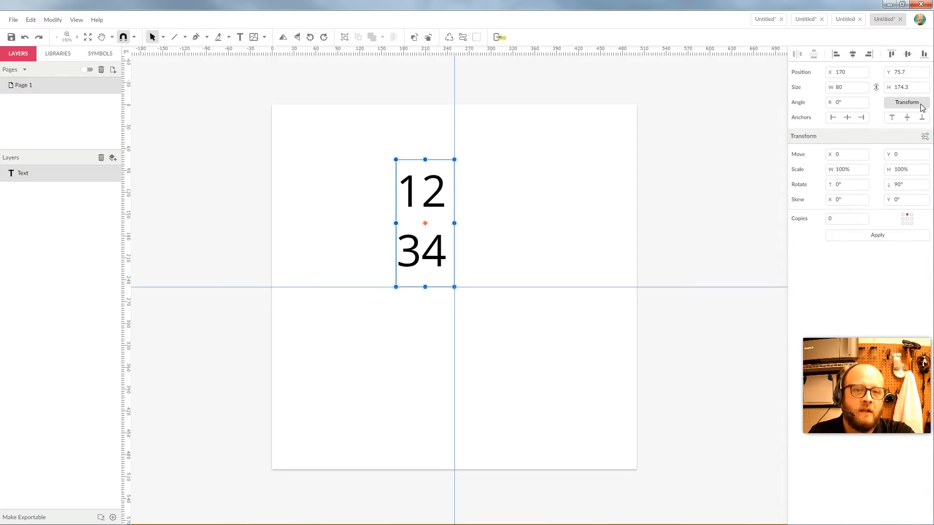
{"action": "left_click", "coordinate": [912, 185]}
{"action": "type", "text": "0"}
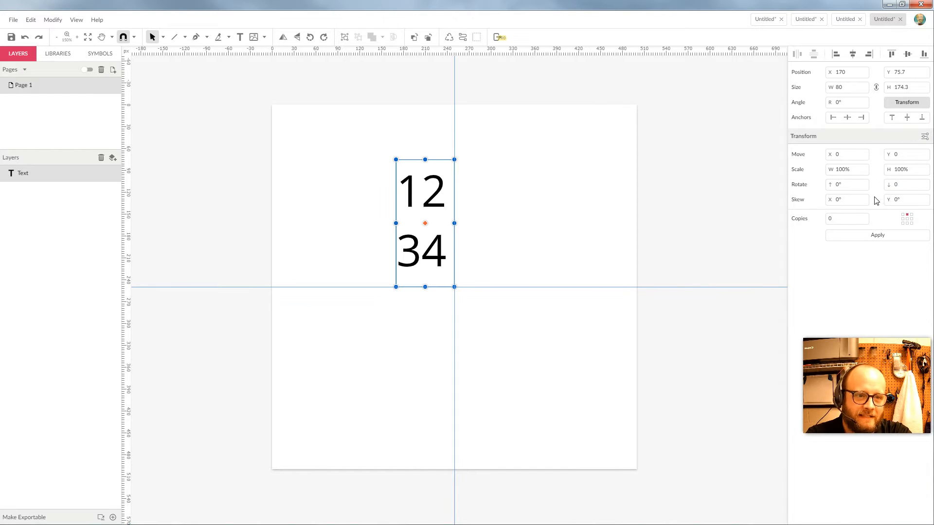
{"action": "left_click", "coordinate": [845, 155]}
{"action": "type", "text": "100"}
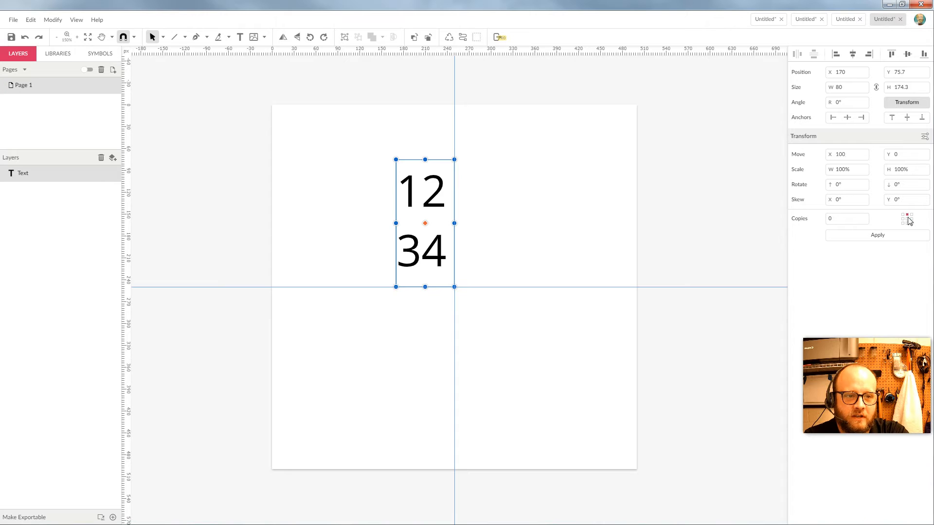
{"action": "left_click", "coordinate": [875, 235]}
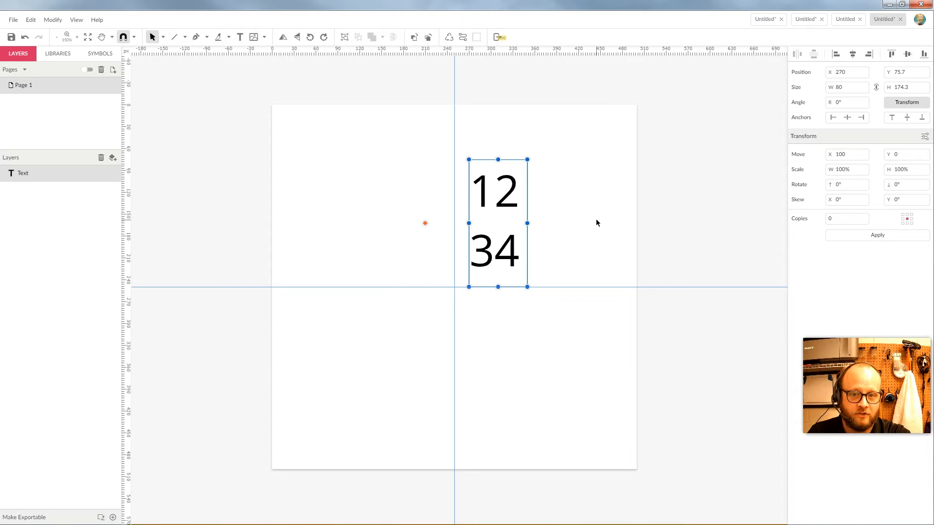
{"action": "key", "text": "ctrl+z"}
Enter a 100 px vertical move with 0 horizontal, undo the applied move, and reopen Transform.
{"action": "double_click", "coordinate": [909, 154]}
{"action": "type", "text": "100"}
{"action": "double_click", "coordinate": [852, 157]}
{"action": "type", "text": "0"}
{"action": "key", "text": "Tab"}
{"action": "left_click", "coordinate": [871, 237]}
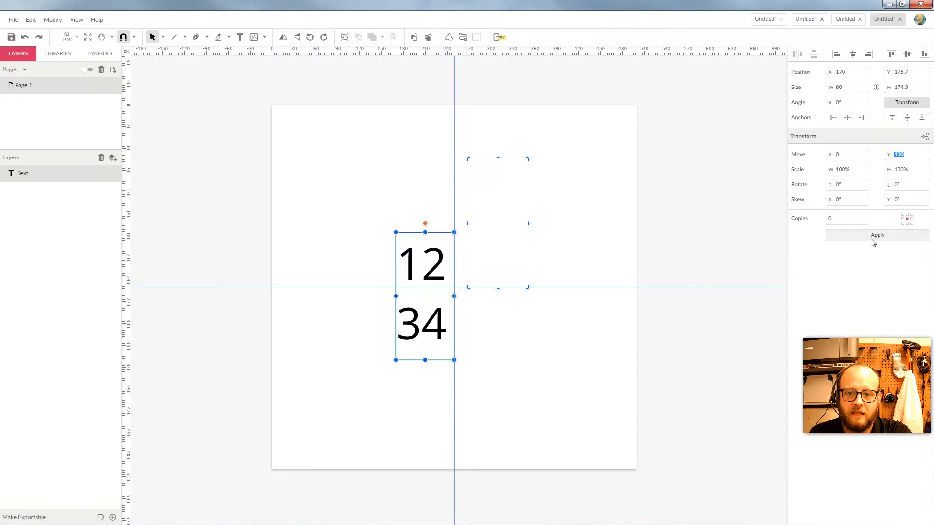
{"action": "left_click", "coordinate": [505, 344]}
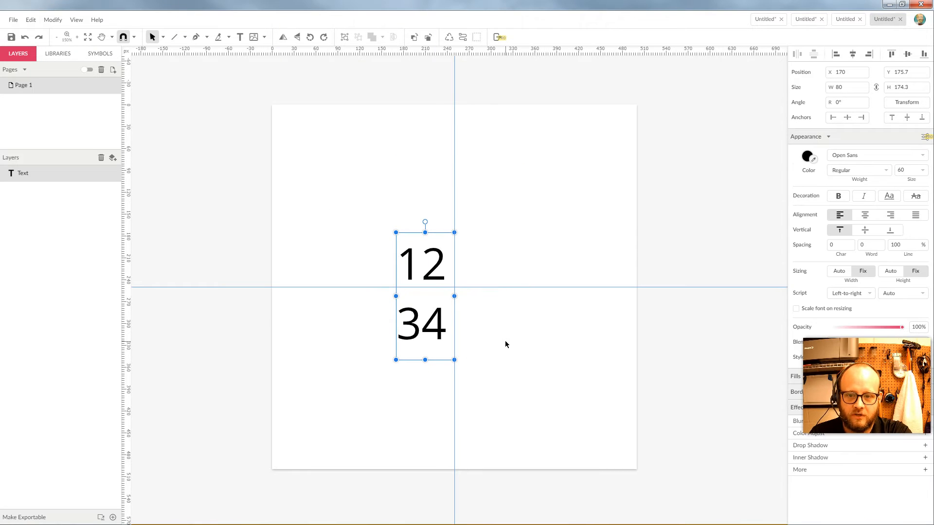
{"action": "key", "text": "ctrl+z"}
{"action": "left_click", "coordinate": [494, 223]}
{"action": "left_click", "coordinate": [427, 223]}
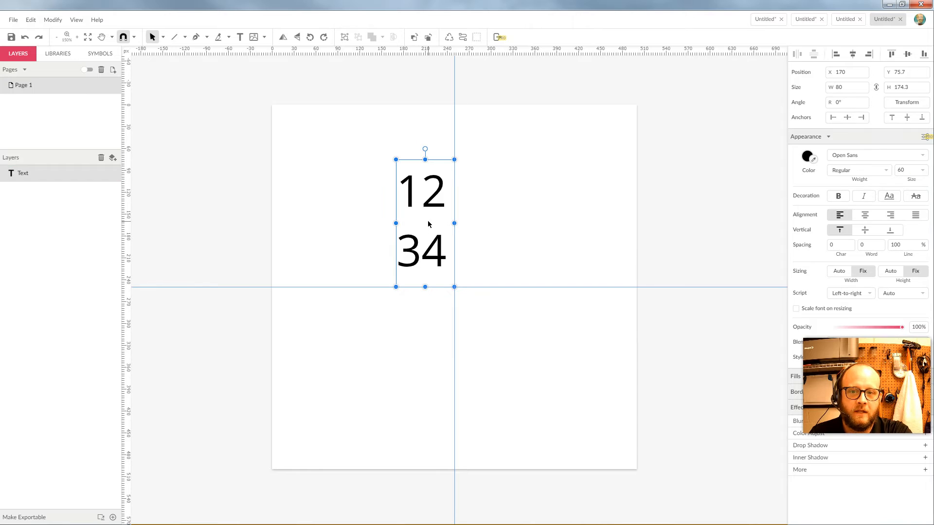
{"action": "left_click", "coordinate": [907, 103]}
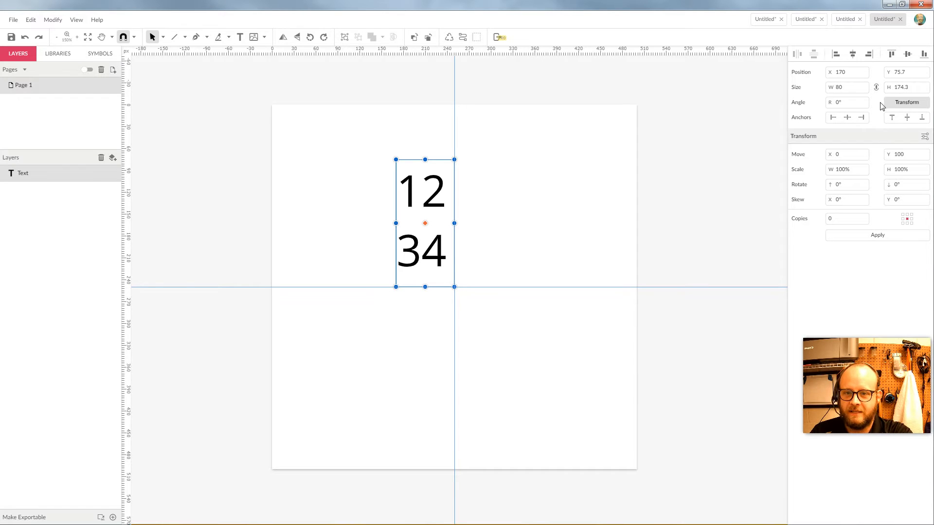
Duplicate the 12/34 text and place the copy just below the page centre.
{"action": "mouse_move", "coordinate": [433, 206]}
{"action": "left_mouse_down"}
{"action": "mouse_move", "coordinate": [433, 354]}
{"action": "mouse_move", "coordinate": [433, 184]}
{"action": "mouse_move", "coordinate": [432, 212]}
{"action": "mouse_move", "coordinate": [433, 204]}
{"action": "left_mouse_up"}
{"action": "key", "text": "ctrl+d"}
{"action": "mouse_move", "coordinate": [421, 342]}
{"action": "left_mouse_down"}
{"action": "mouse_move", "coordinate": [418, 355]}
{"action": "mouse_move", "coordinate": [426, 346]}
{"action": "left_mouse_up"}
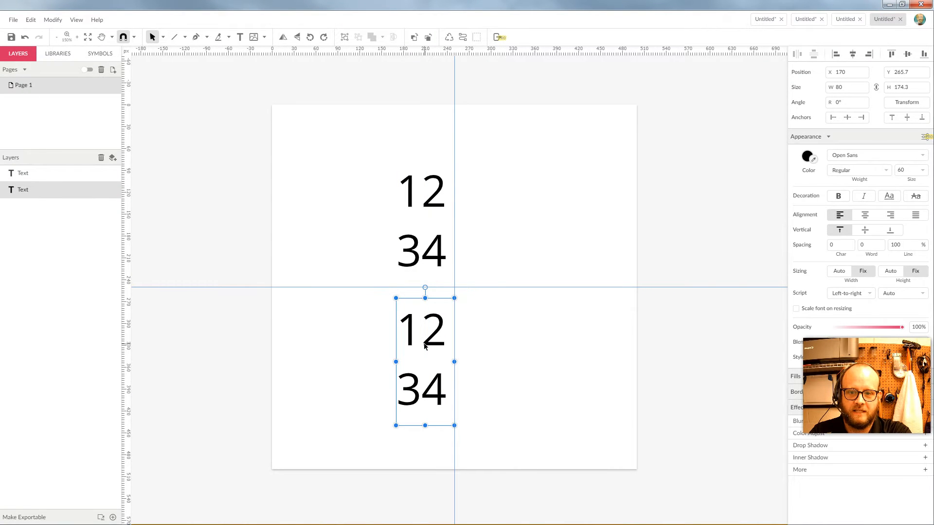
{"action": "left_click", "coordinate": [485, 329]}
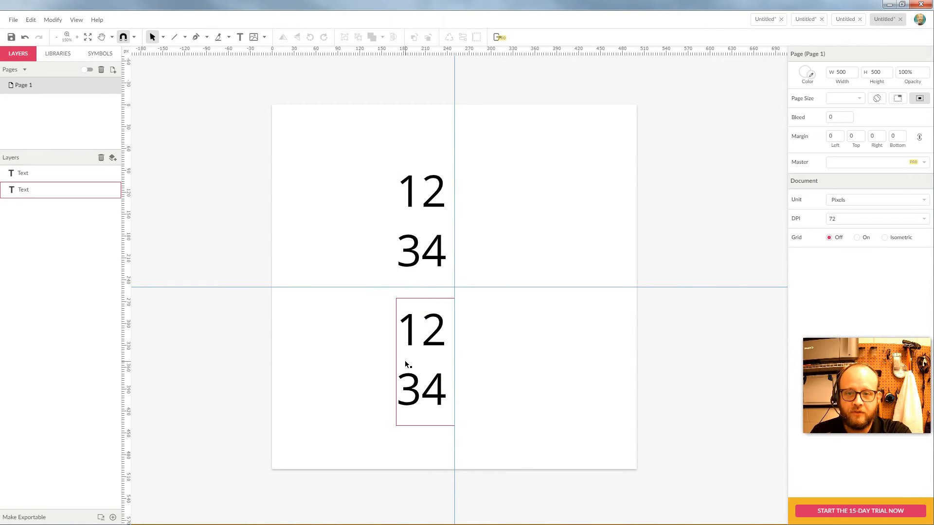
Move the upper and lower texts 100 px right, undoing the lower one's move.
{"action": "left_click", "coordinate": [428, 216]}
{"action": "left_click", "coordinate": [906, 102]}
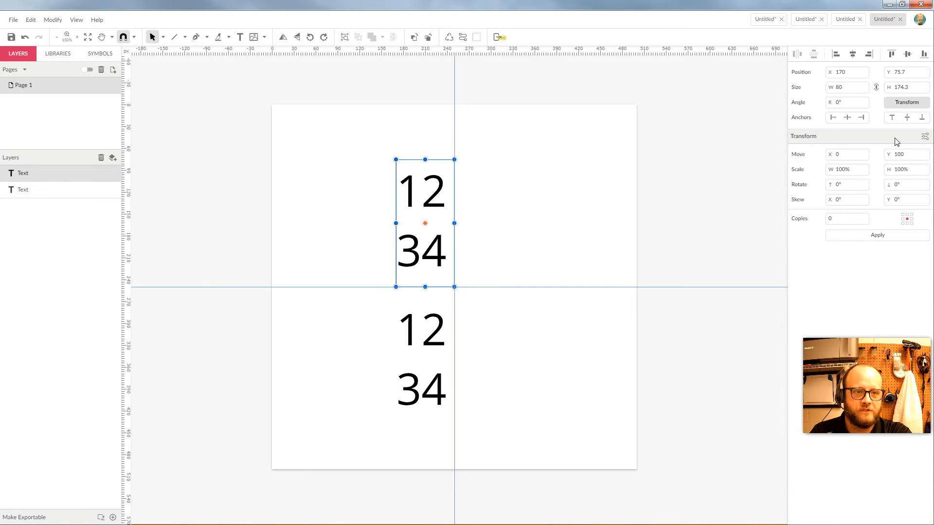
{"action": "key", "text": "shift+Tab"}
{"action": "type", "text": "100"}
{"action": "key", "text": "Tab"}
{"action": "type", "text": "0"}
{"action": "key", "text": "Tab"}
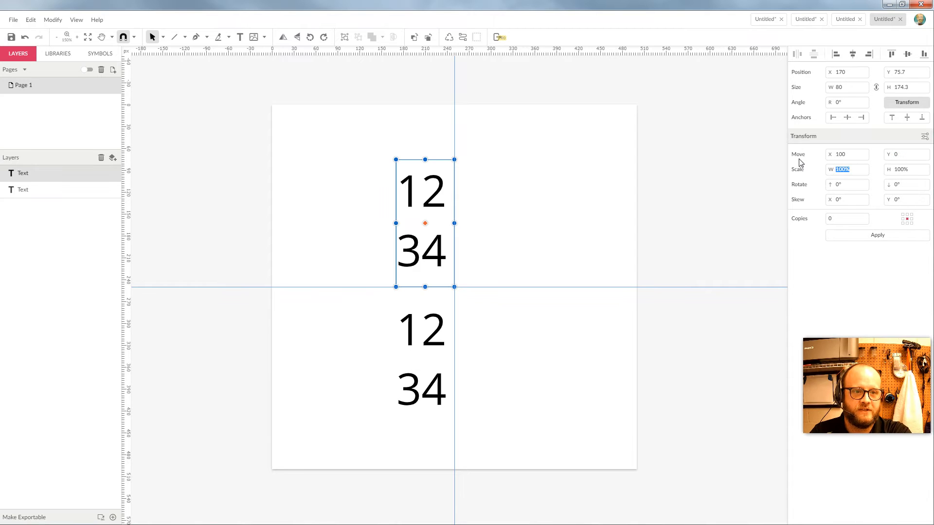
{"action": "left_click", "coordinate": [882, 239]}
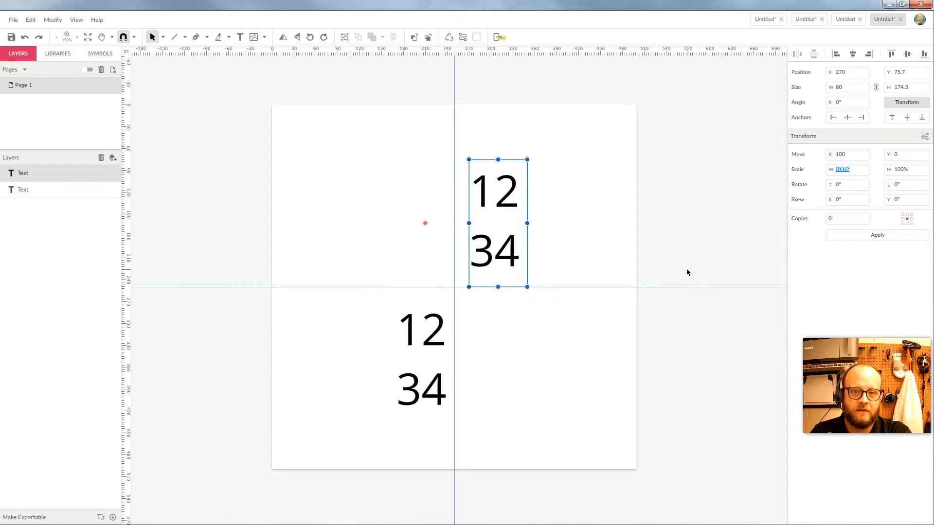
{"action": "left_click", "coordinate": [435, 350]}
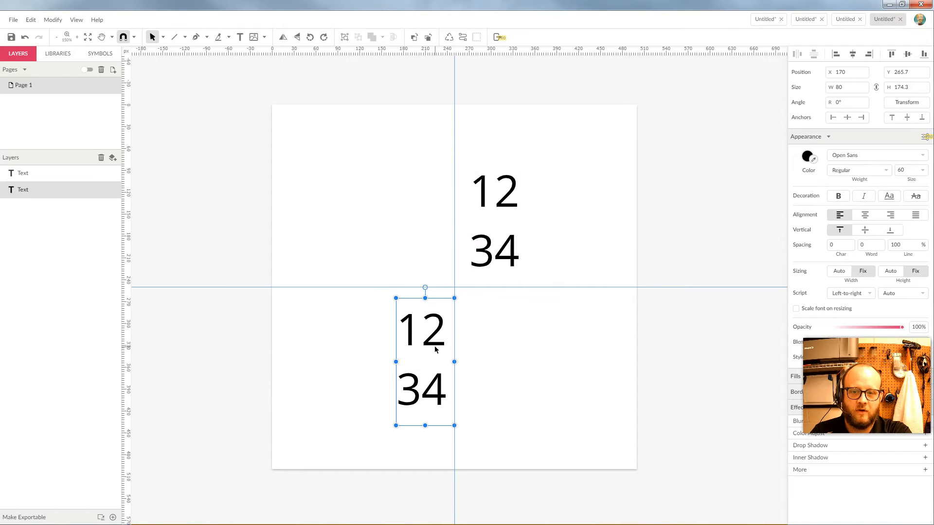
{"action": "left_click", "coordinate": [912, 102]}
{"action": "left_click", "coordinate": [880, 235]}
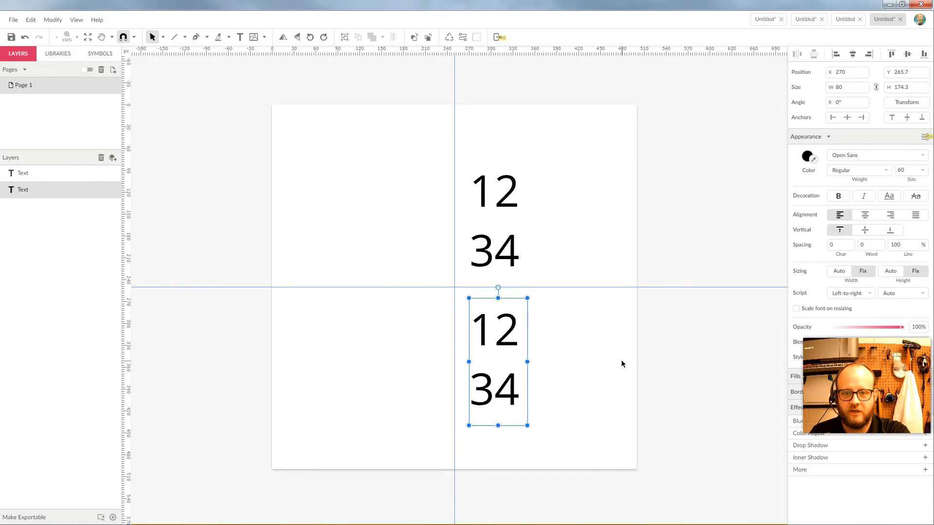
{"action": "key", "text": "ctrl+z"}
{"action": "key", "text": "ctrl+z"}
Delete the lower text copy and set the remaining text's Move X to 0.
{"action": "left_click", "coordinate": [516, 349]}
{"action": "left_click", "coordinate": [446, 334]}
{"action": "key", "text": "Delete"}
{"action": "left_click", "coordinate": [431, 206]}
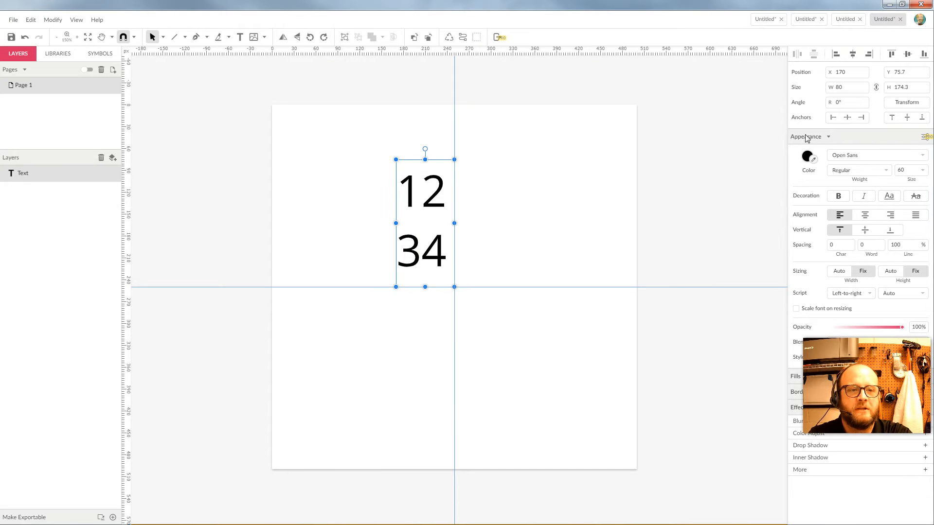
{"action": "left_click", "coordinate": [907, 102]}
{"action": "double_click", "coordinate": [849, 156]}
{"action": "type", "text": "0"}
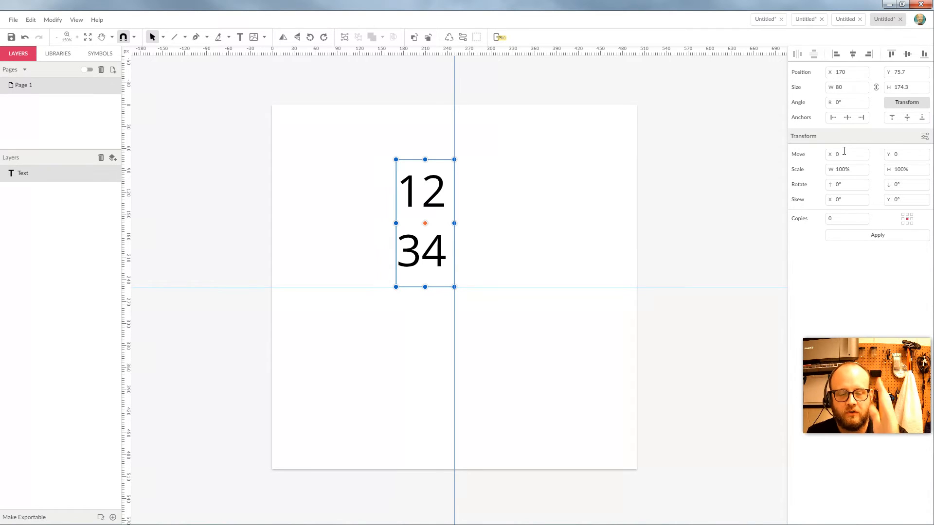
{"action": "left_click_drag", "start_coordinate": [844, 153], "coordinate": [822, 159]}
{"action": "type", "text": "20220"}
{"action": "key", "text": "Tab"}
{"action": "left_click", "coordinate": [844, 235]}
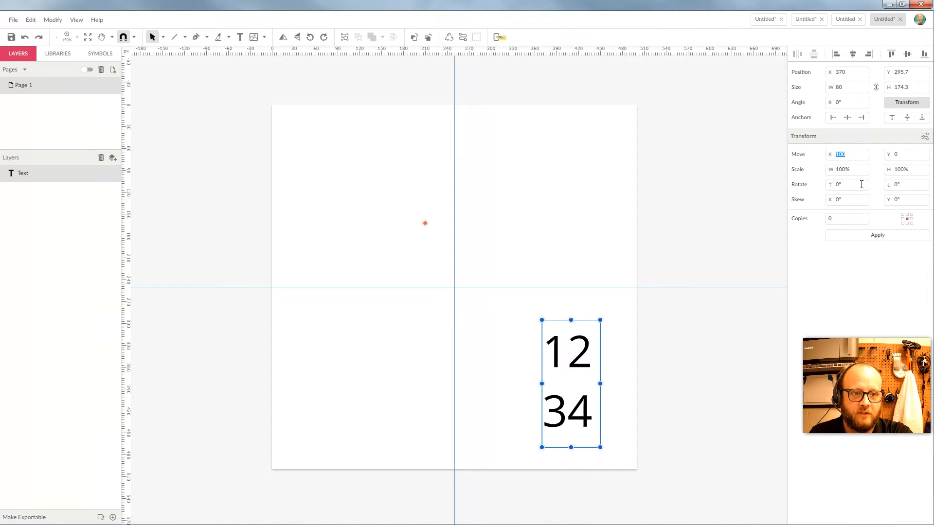
{"action": "left_click", "coordinate": [638, 210]}
{"action": "key", "text": "ctrl+z"}
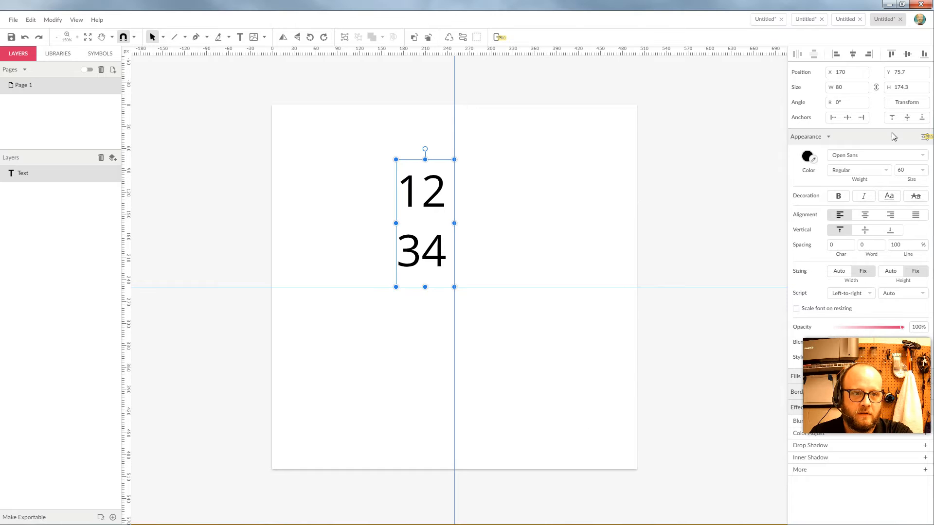
{"action": "left_click", "coordinate": [647, 196]}
{"action": "left_click", "coordinate": [447, 187]}
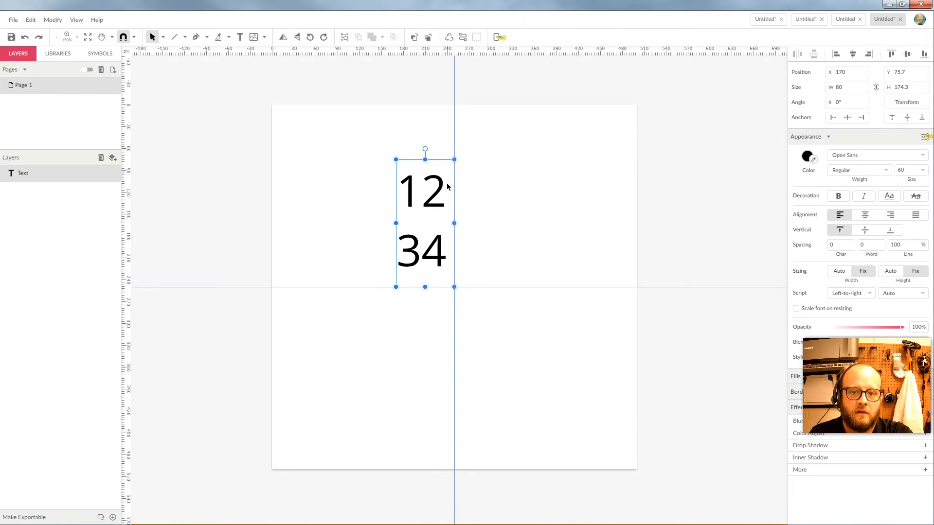
{"action": "left_click", "coordinate": [906, 102]}
{"action": "double_click", "coordinate": [839, 159]}
{"action": "type", "text": "0"}
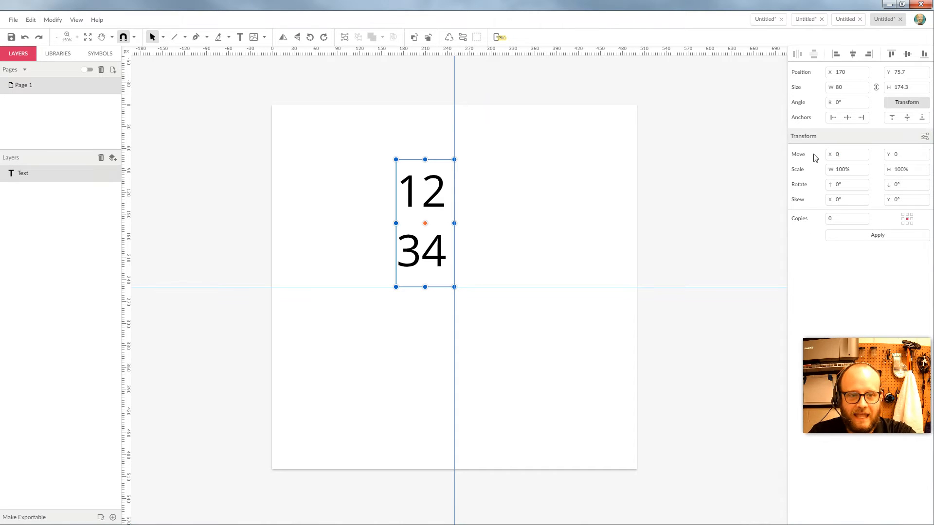
Scale the 12/34 text to 200% width and height.
{"action": "left_click", "coordinate": [857, 168]}
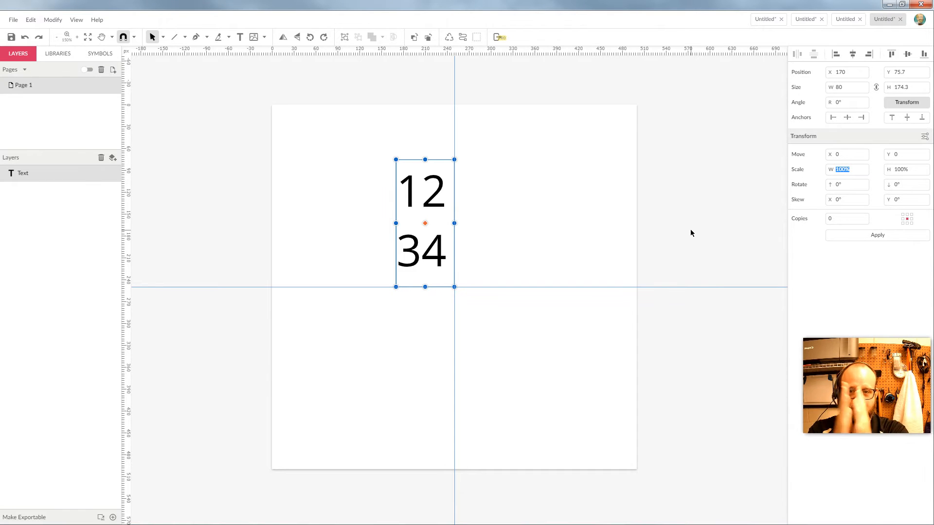
{"action": "type", "text": "200"}
{"action": "key", "text": "Tab"}
{"action": "type", "text": "20"}
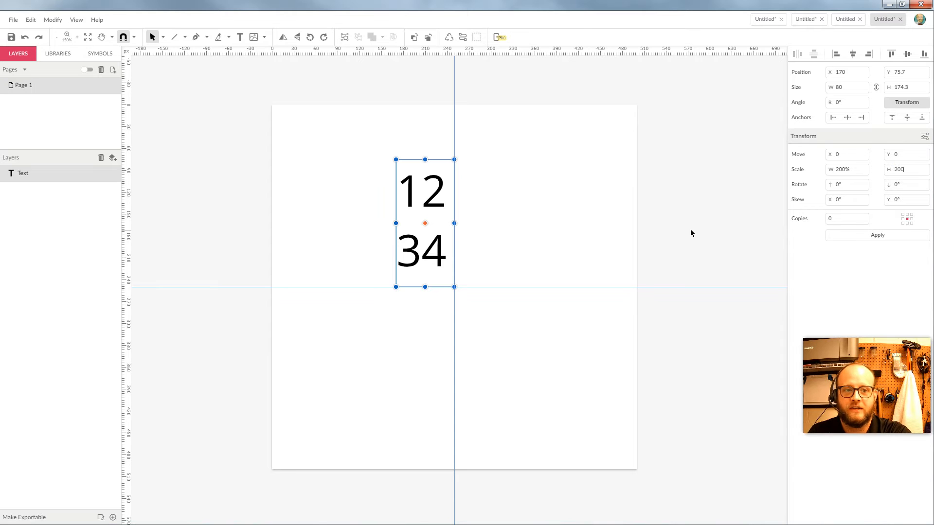
{"action": "type", "text": "0"}
{"action": "key", "text": "Tab"}
{"action": "left_click", "coordinate": [873, 235]}
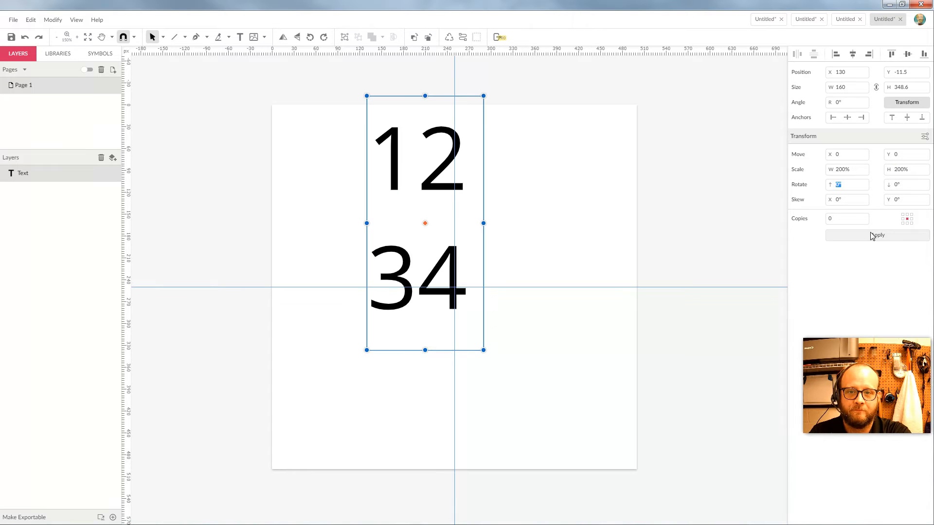
Scale the text by 50% on both axes to restore its original size.
{"action": "left_click", "coordinate": [859, 172]}
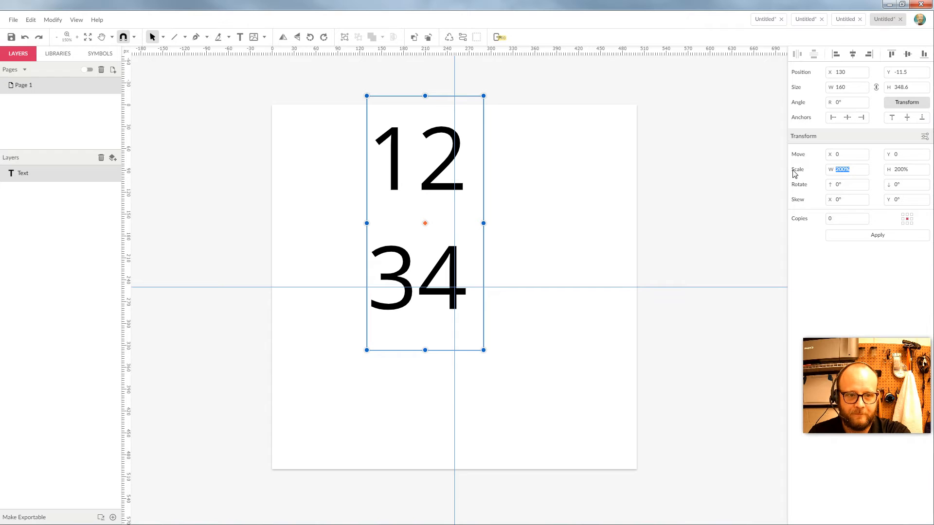
{"action": "type", "text": "100"}
{"action": "key", "text": "Tab"}
{"action": "type", "text": "100"}
{"action": "key", "text": "Tab"}
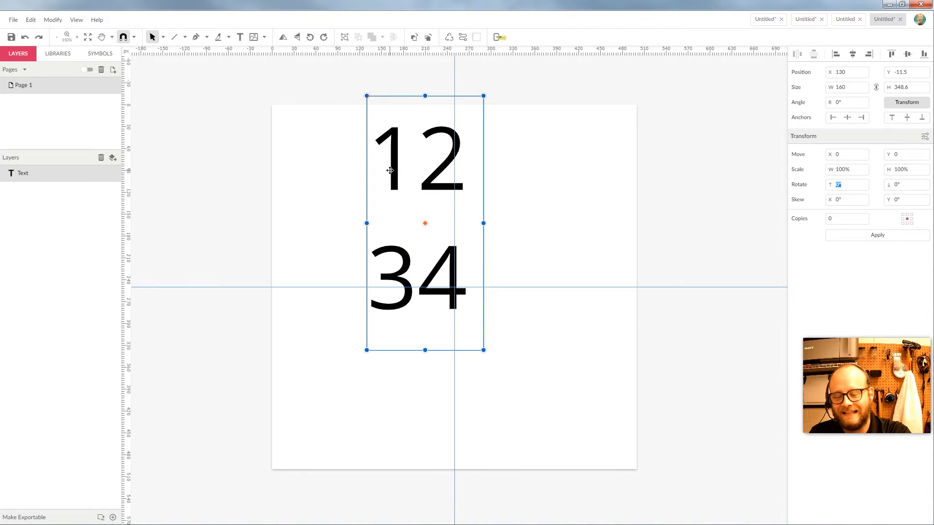
{"action": "left_click", "coordinate": [842, 169]}
{"action": "type", "text": "50"}
{"action": "key", "text": "Tab"}
{"action": "type", "text": "50"}
{"action": "key", "text": "Tab"}
{"action": "left_click", "coordinate": [896, 236]}
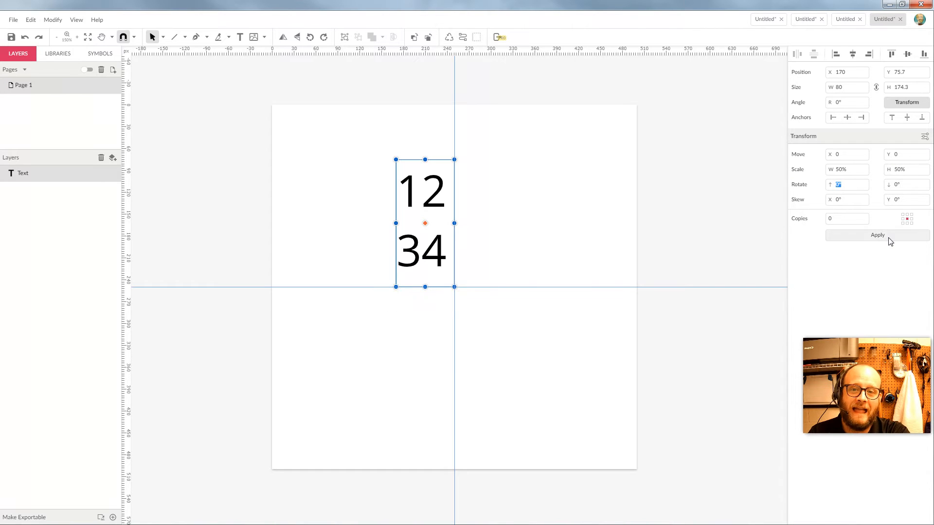
{"action": "left_click", "coordinate": [907, 105]}
Reset the Transform scale to 100% and drag the 12 34 text into the page's top-left corner.
{"action": "left_click_drag", "start_coordinate": [853, 171], "coordinate": [780, 170]}
{"action": "type", "text": "100"}
{"action": "key", "text": "Tab"}
{"action": "key", "text": "Tab"}
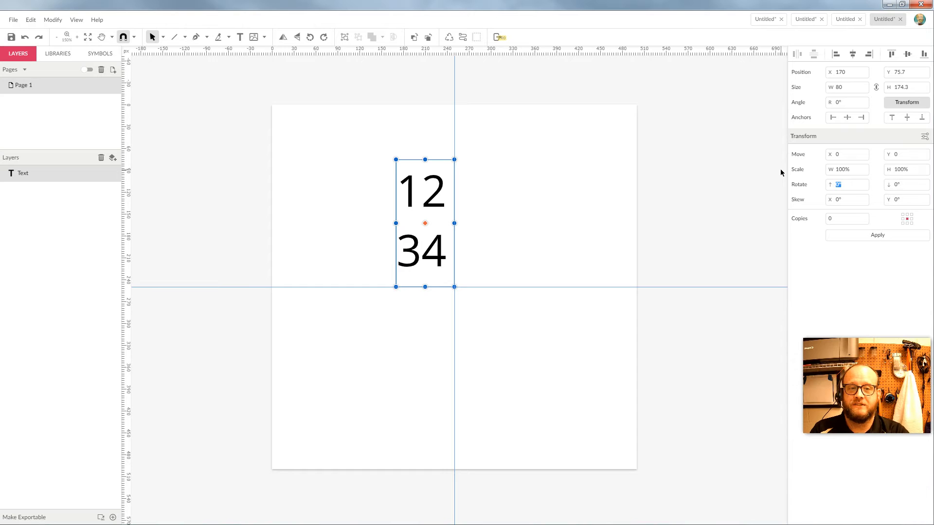
{"action": "key", "text": "Tab"}
{"action": "key", "text": "Tab"}
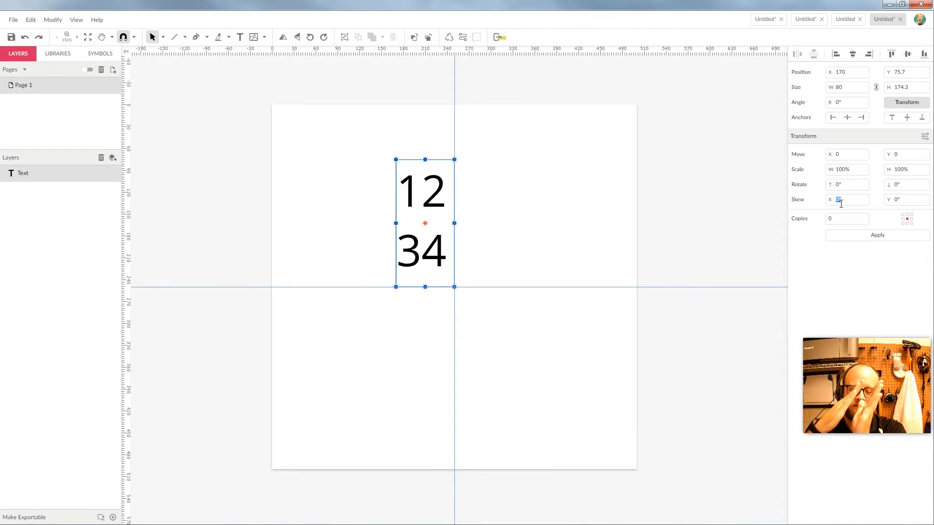
{"action": "left_click_drag", "start_coordinate": [421, 193], "coordinate": [299, 139]}
{"action": "left_click", "coordinate": [385, 181]}
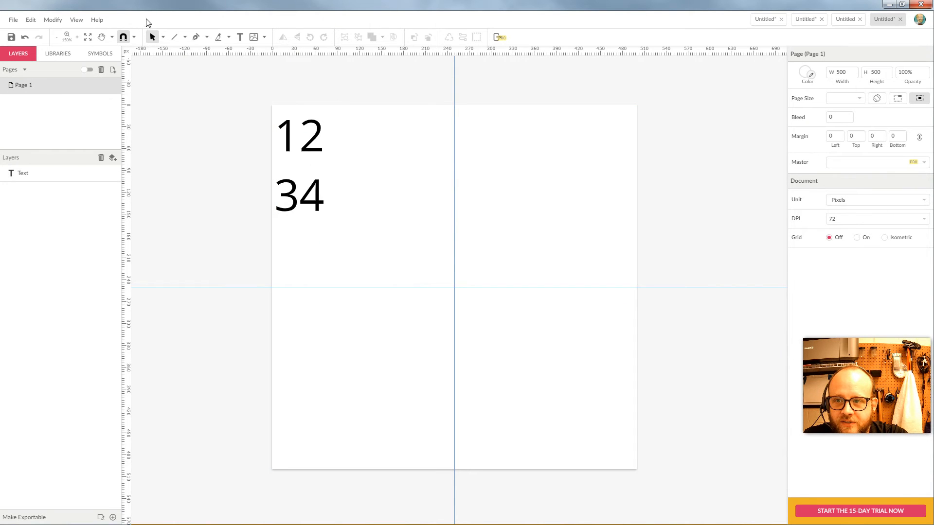
Draw a tall rectangle to the right of the page centre.
{"action": "left_click", "coordinate": [185, 37]}
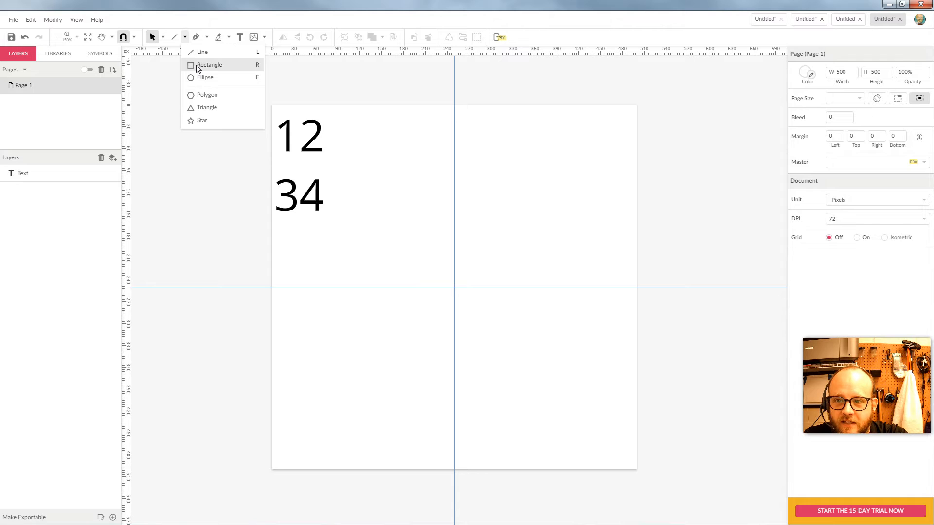
{"action": "left_click", "coordinate": [197, 66]}
{"action": "left_click_drag", "start_coordinate": [474, 156], "coordinate": [530, 282]}
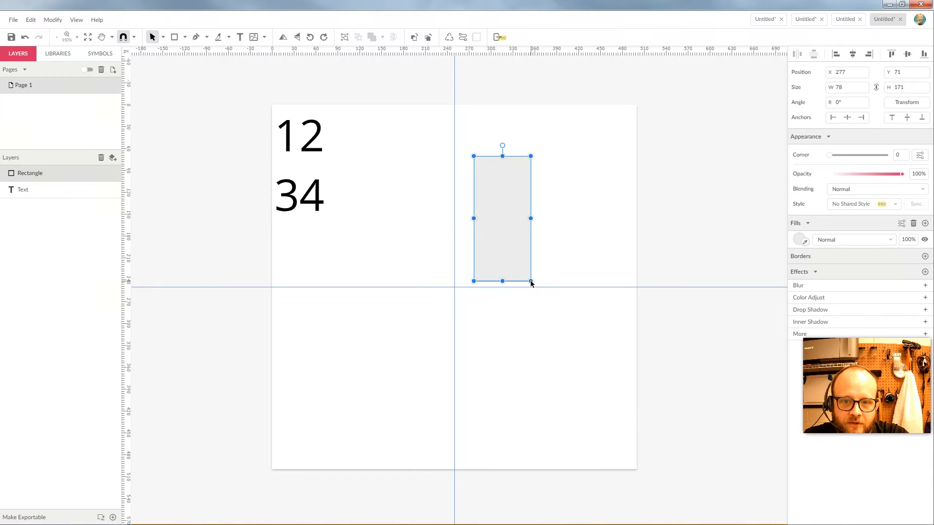
{"action": "left_click", "coordinate": [537, 186]}
{"action": "left_click", "coordinate": [528, 186]}
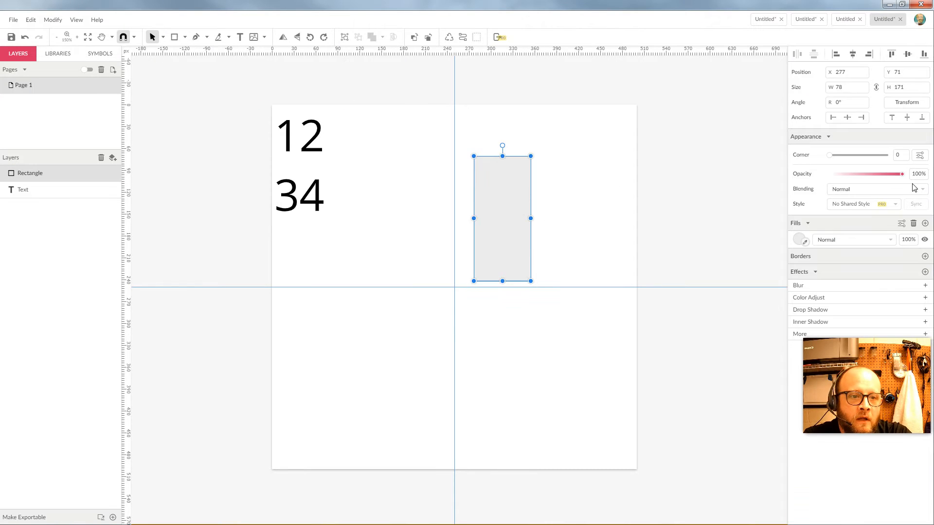
{"action": "left_click", "coordinate": [898, 104]}
Try horizontal skews of 25° and 80° on the rectangle, undoing each.
{"action": "left_click", "coordinate": [849, 199]}
{"action": "type", "text": "2"}
{"action": "left_click", "coordinate": [878, 238]}
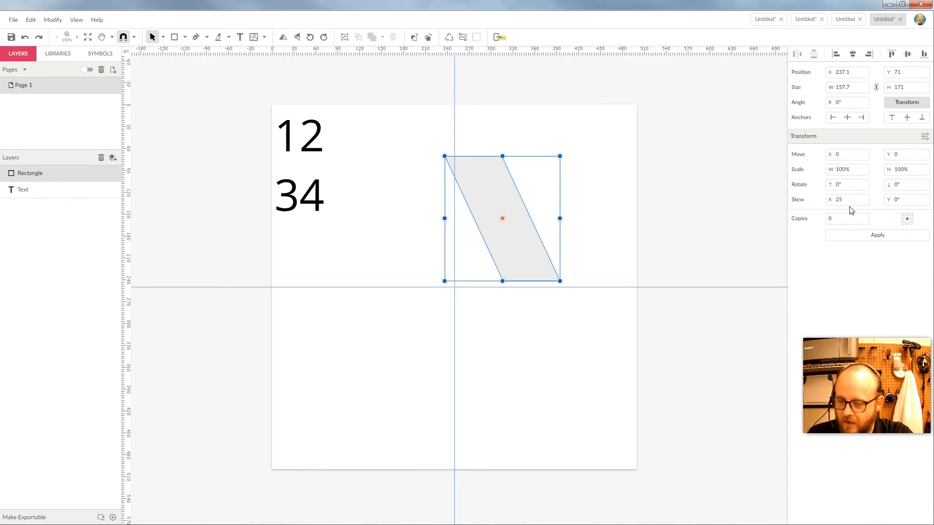
{"action": "key", "text": "Escape"}
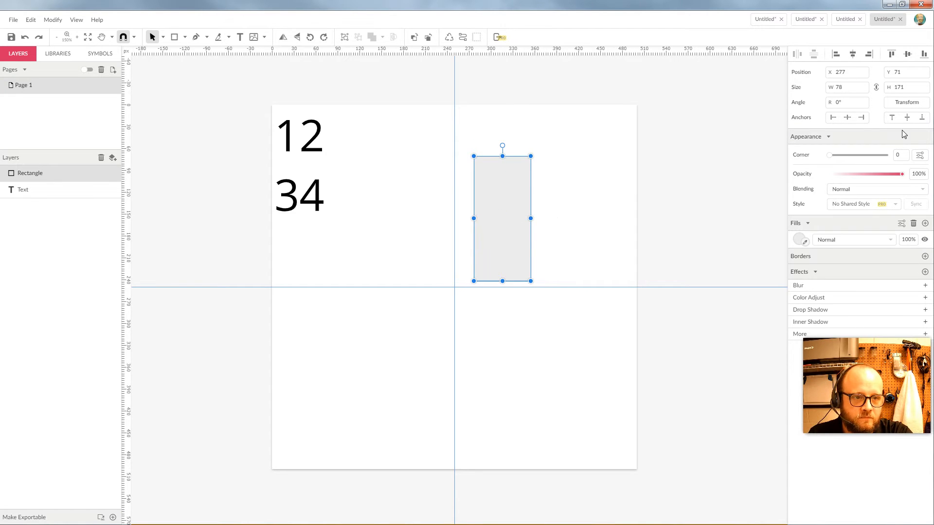
{"action": "left_click", "coordinate": [906, 102]}
{"action": "left_click_drag", "start_coordinate": [858, 200], "coordinate": [822, 202]}
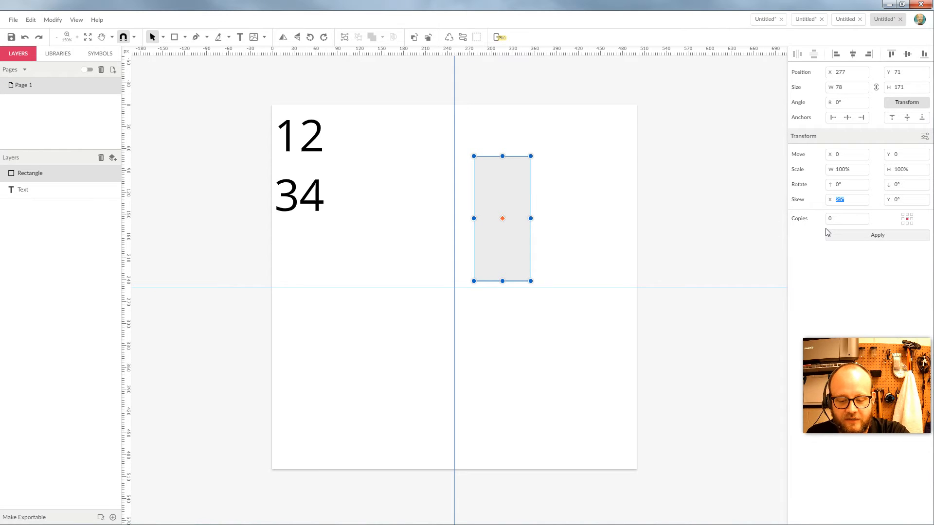
{"action": "type", "text": "80"}
{"action": "key", "text": "Tab"}
{"action": "left_click", "coordinate": [867, 238]}
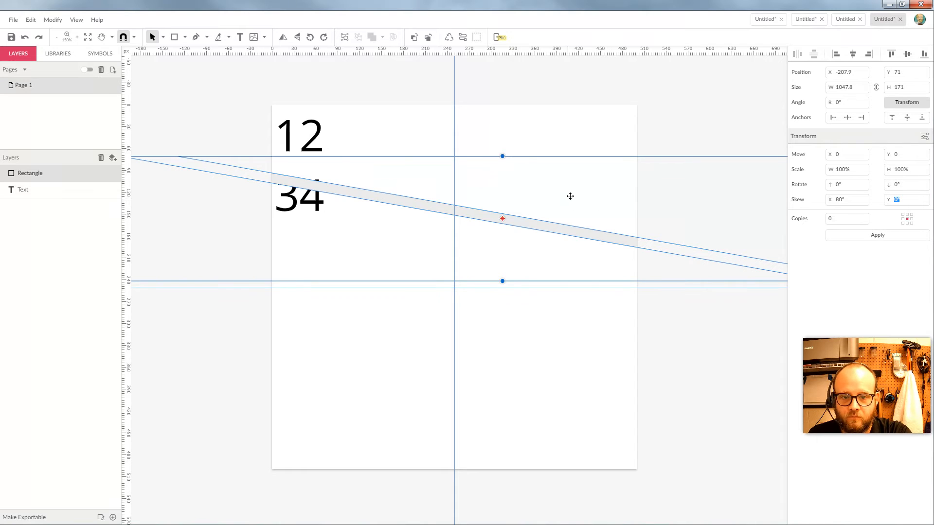
{"action": "key", "text": "ctrl+z"}
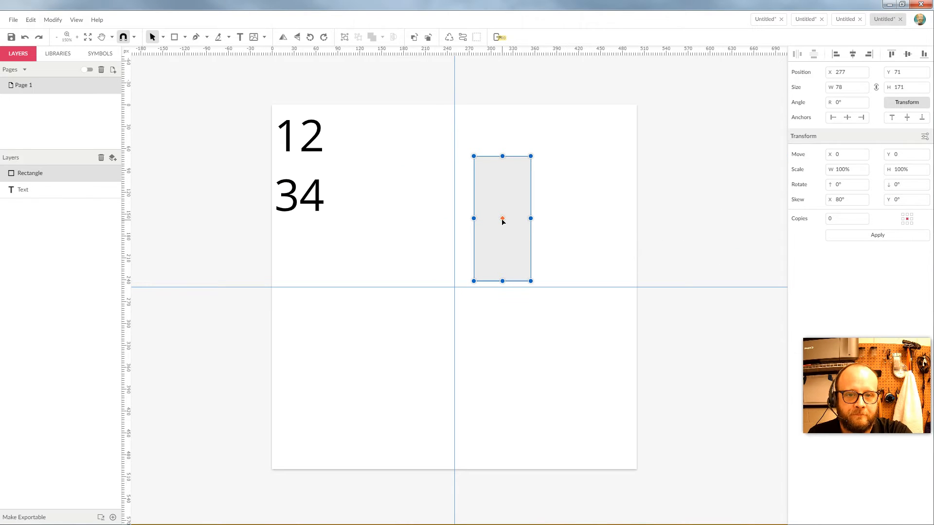
Try a 25° vertical skew with 0° horizontal skew, then undo it.
{"action": "left_click_drag", "start_coordinate": [848, 200], "coordinate": [796, 205]}
{"action": "type", "text": "0"}
{"action": "key", "text": "Tab"}
{"action": "type", "text": "25"}
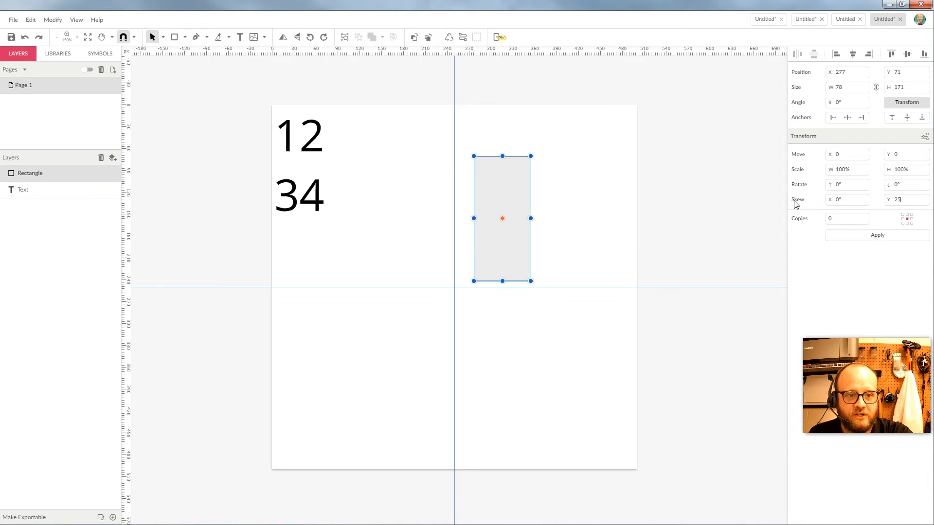
{"action": "left_click", "coordinate": [845, 240]}
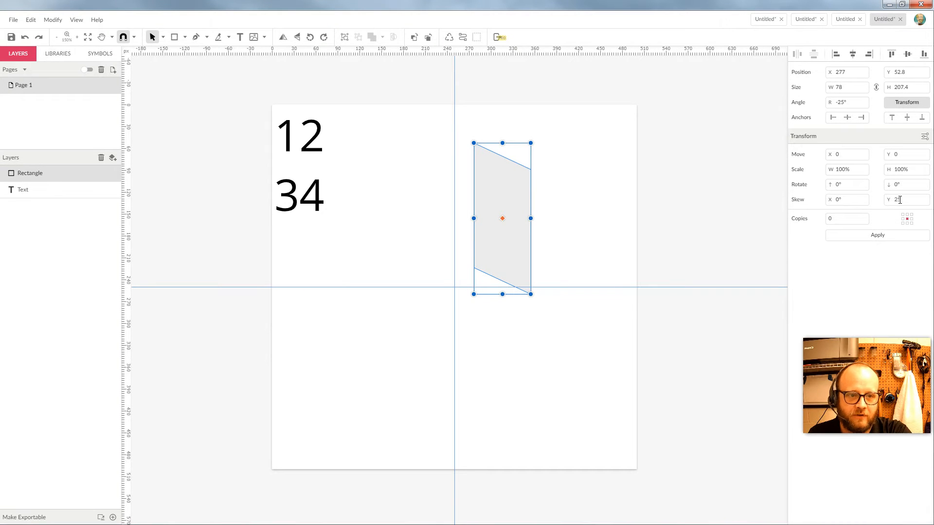
{"action": "key", "text": "ctrl+z"}
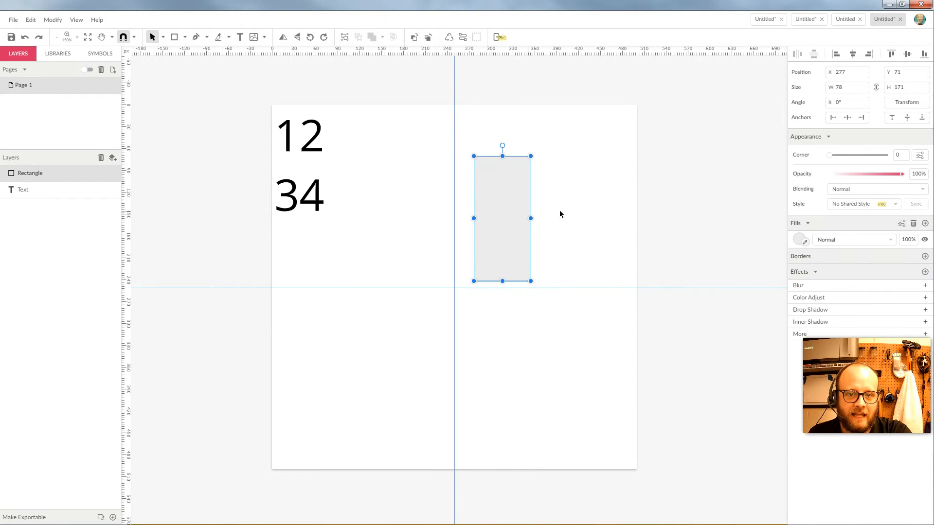
Skew the rectangle 25° both horizontally and vertically into a parallelogram.
{"action": "left_click", "coordinate": [908, 104]}
{"action": "left_click_drag", "start_coordinate": [856, 200], "coordinate": [787, 203]}
{"action": "type", "text": "25"}
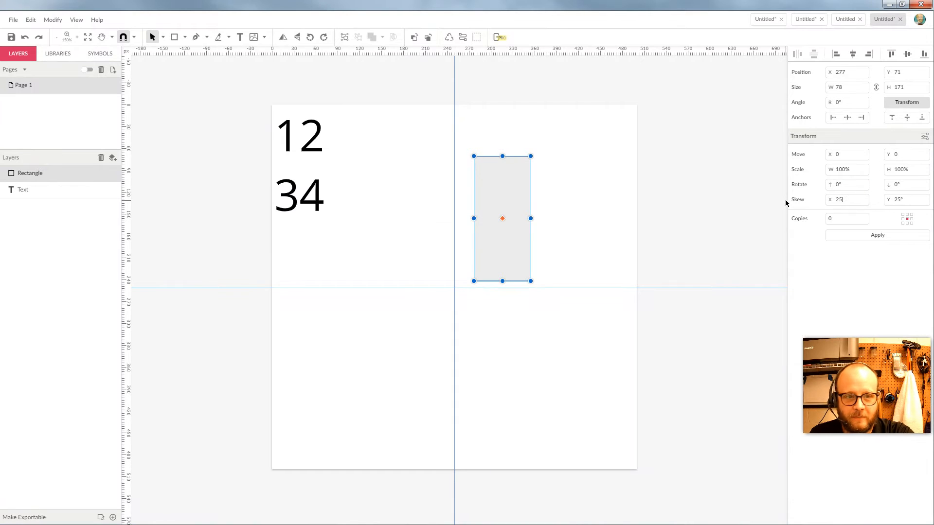
{"action": "left_click", "coordinate": [870, 237]}
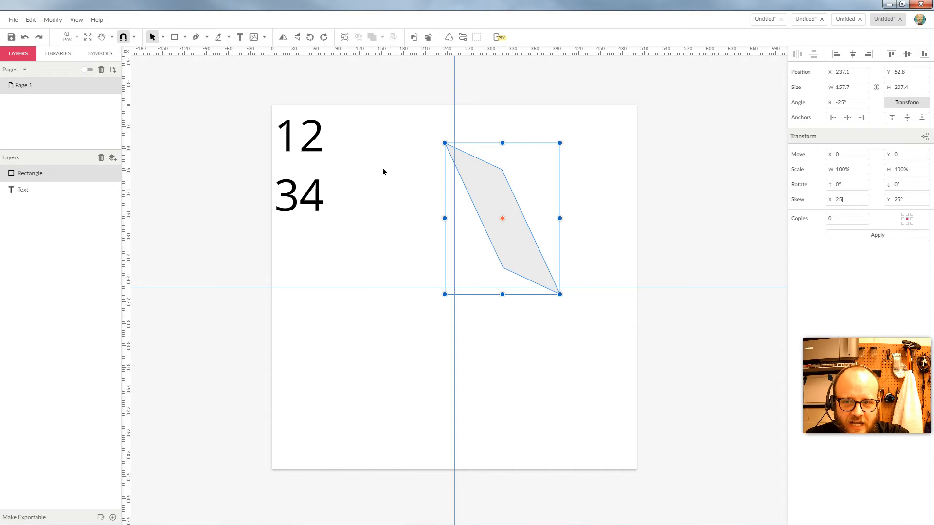
{"action": "key", "text": "Return"}
{"action": "left_click", "coordinate": [312, 145]}
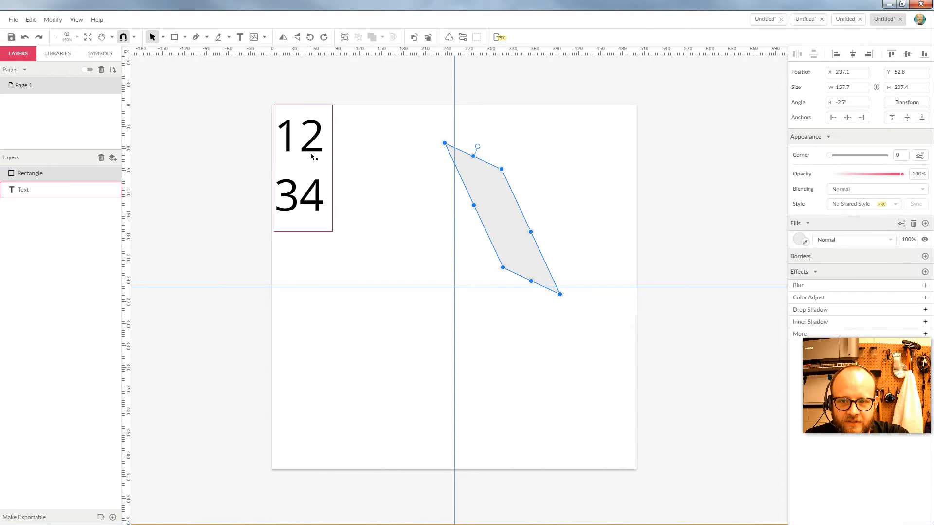
Apply a 25° skew to the 12 34 text and edit the skewed shape's nodes.
{"action": "left_click", "coordinate": [906, 102]}
{"action": "left_click", "coordinate": [877, 235]}
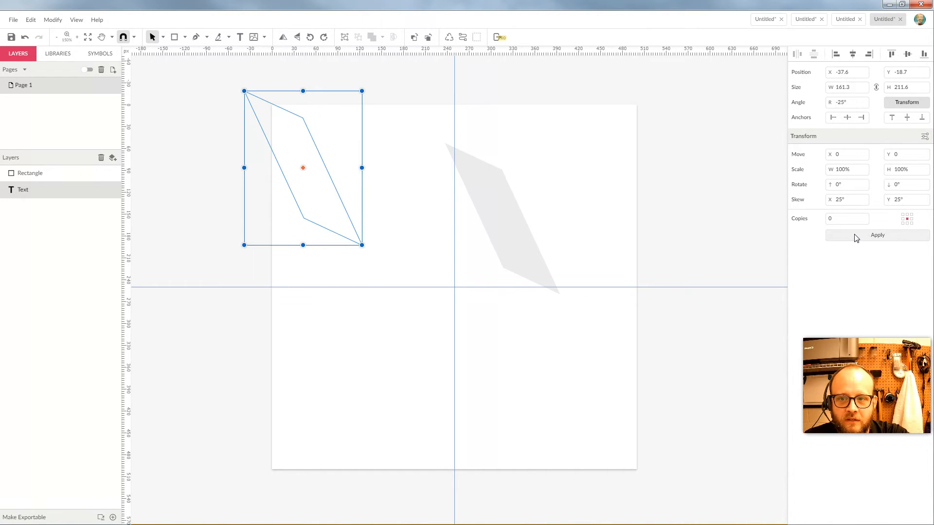
{"action": "key", "text": "Return"}
{"action": "left_click_drag", "start_coordinate": [342, 202], "coordinate": [419, 232]}
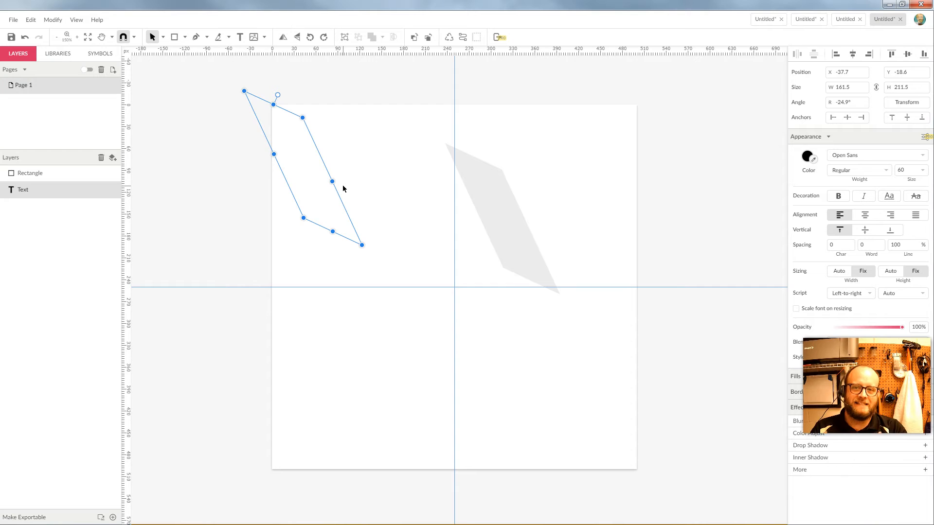
Undo the skew on the text and select the slanted grey rectangle.
{"action": "left_click", "coordinate": [366, 153]}
{"action": "key", "text": "ctrl+z"}
{"action": "key", "text": "ctrl+z"}
{"action": "left_click", "coordinate": [366, 153]}
{"action": "left_click", "coordinate": [455, 165]}
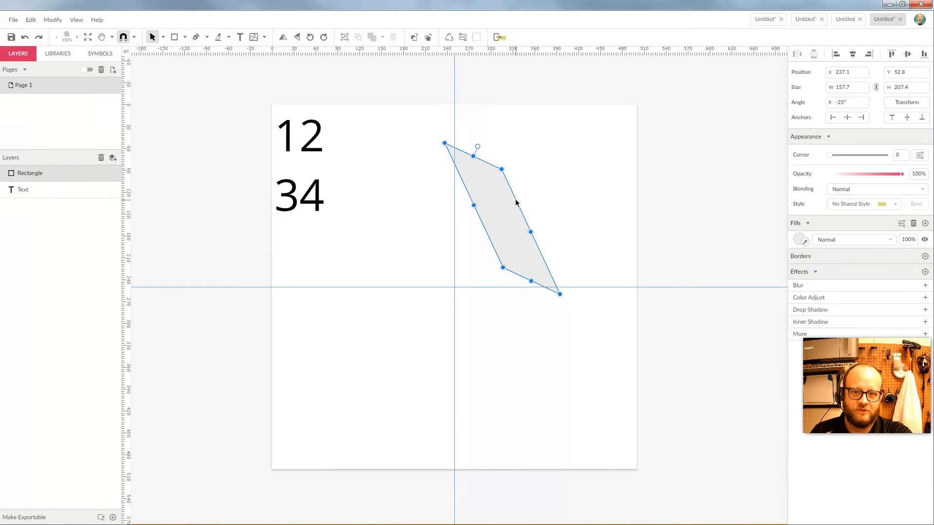
{"action": "left_click", "coordinate": [899, 103]}
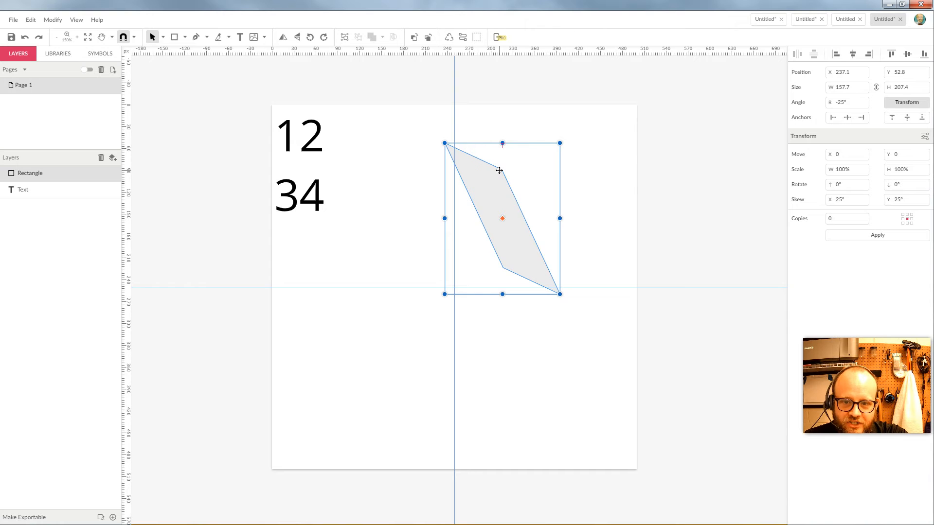
Delete the grey rectangle, move the text beside the guide, zero its X/Y skew, and duplicate it once.
{"action": "key", "text": "Delete"}
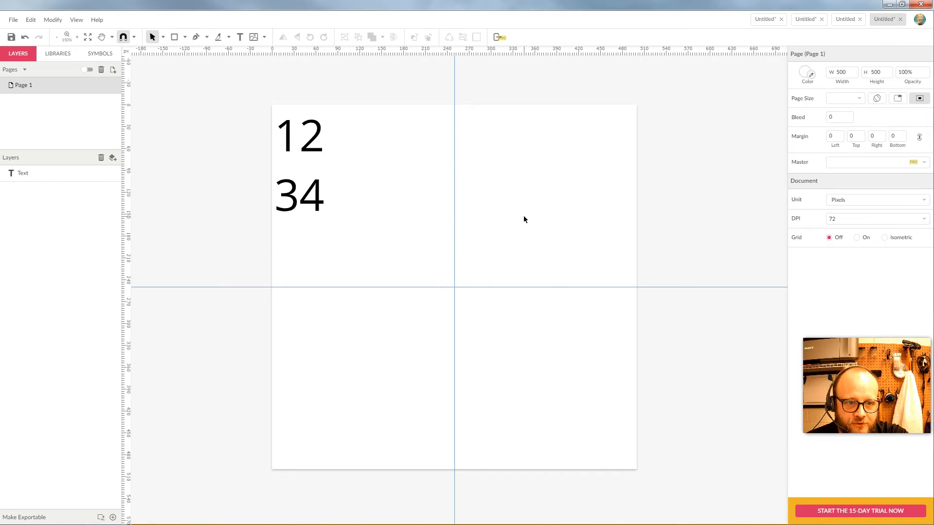
{"action": "left_click_drag", "start_coordinate": [310, 132], "coordinate": [432, 192]}
{"action": "left_click", "coordinate": [905, 102]}
{"action": "left_click_drag", "start_coordinate": [850, 201], "coordinate": [803, 203]}
{"action": "type", "text": "0"}
{"action": "left_click_drag", "start_coordinate": [916, 201], "coordinate": [871, 200]}
{"action": "type", "text": "0"}
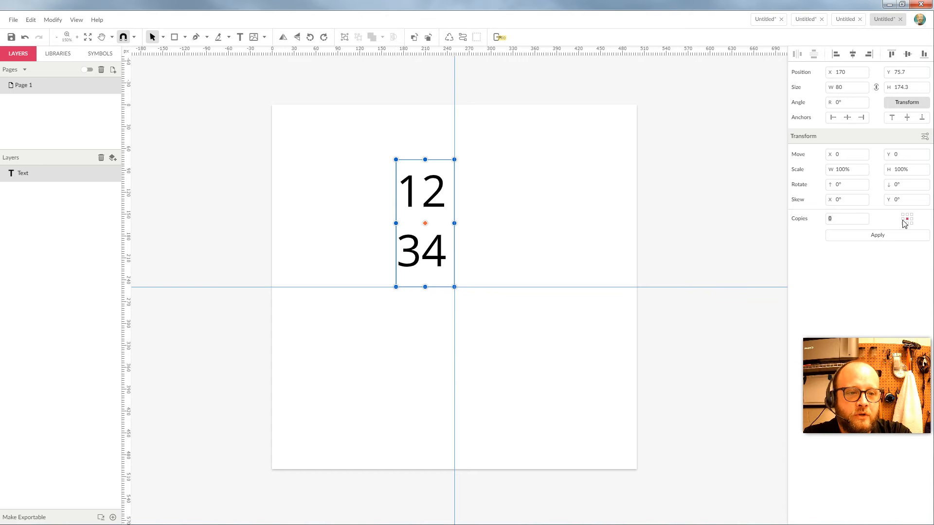
{"action": "left_click", "coordinate": [881, 237]}
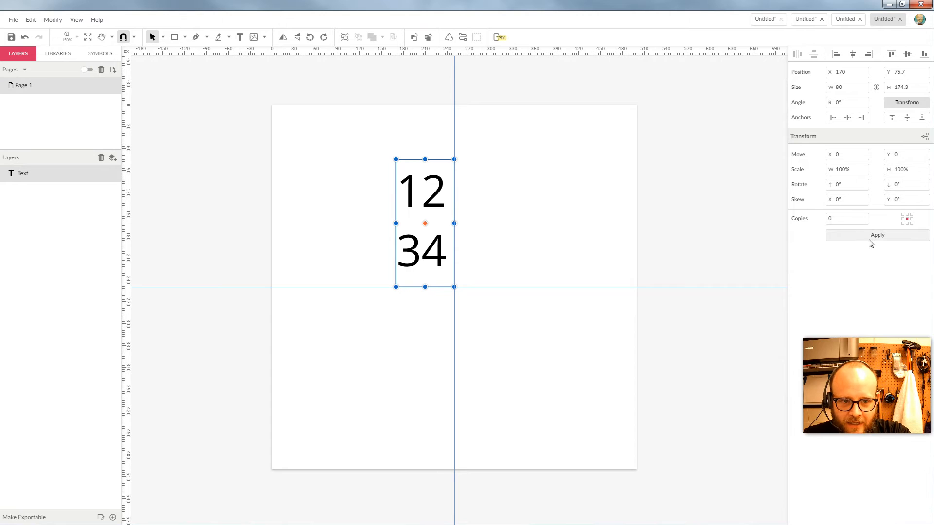
{"action": "left_click", "coordinate": [830, 219]}
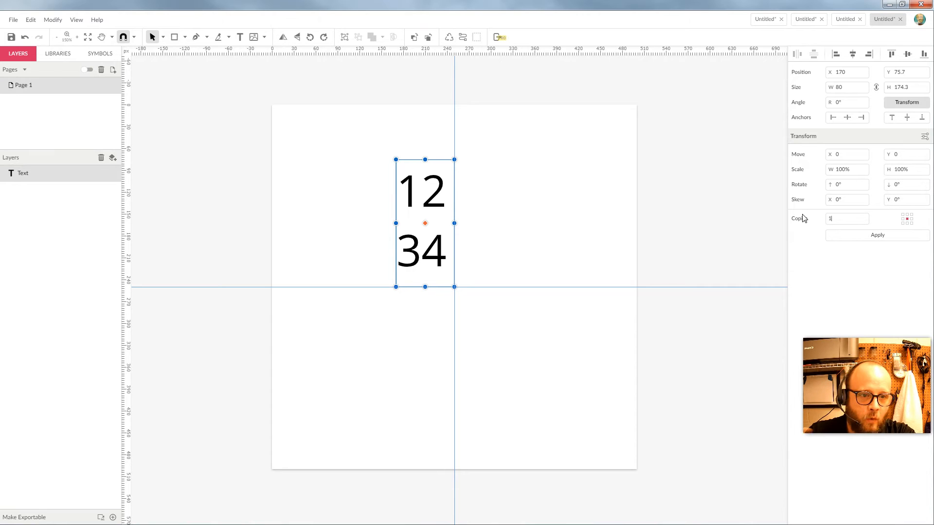
{"action": "left_click", "coordinate": [870, 237]}
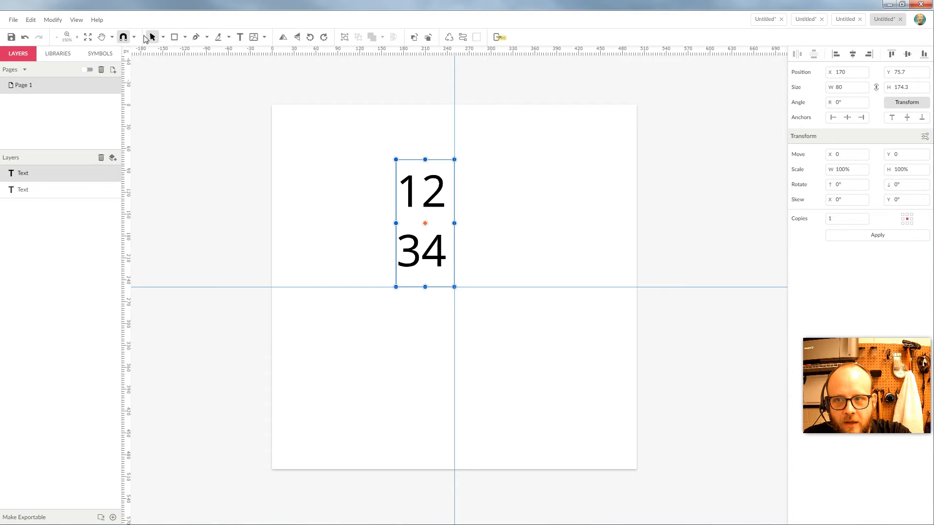
Move the duplicate text right, delete it, and reselect the original 12 34 text.
{"action": "left_click_drag", "start_coordinate": [432, 205], "coordinate": [543, 207]}
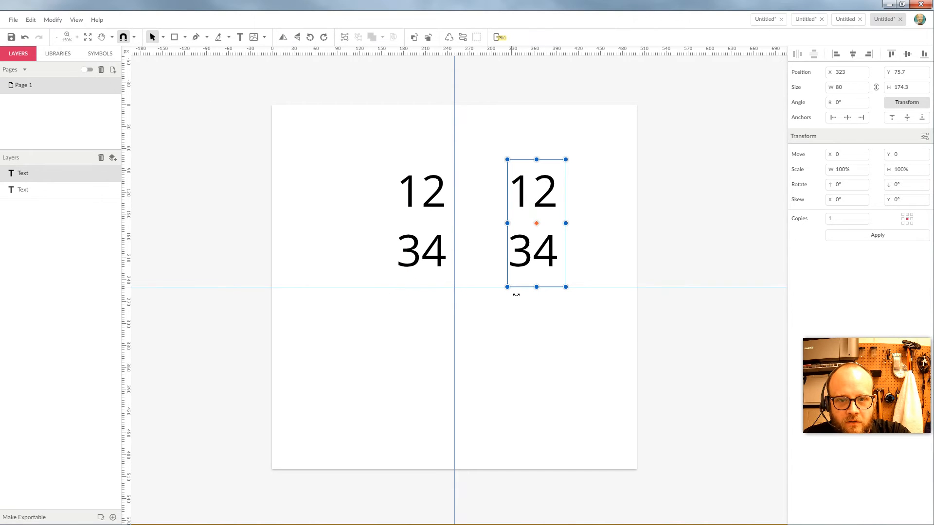
{"action": "key", "text": "Delete"}
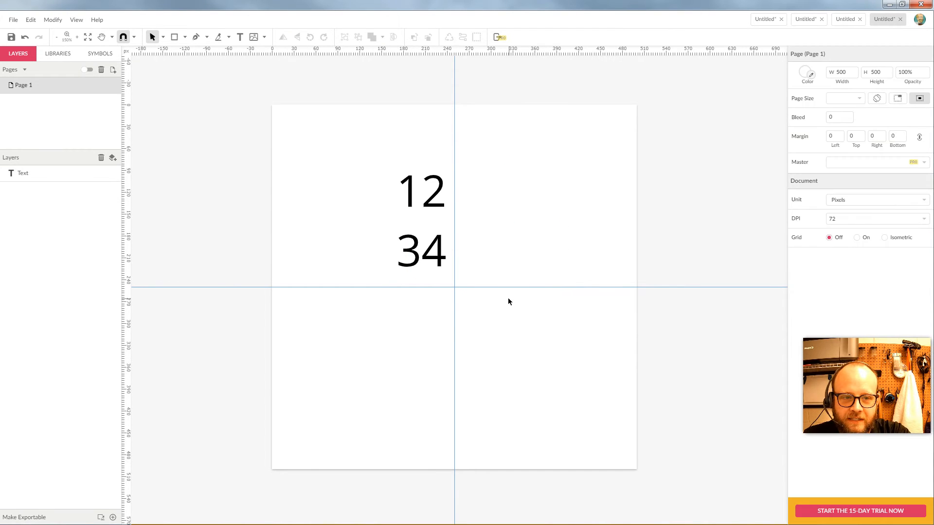
{"action": "left_click", "coordinate": [428, 184]}
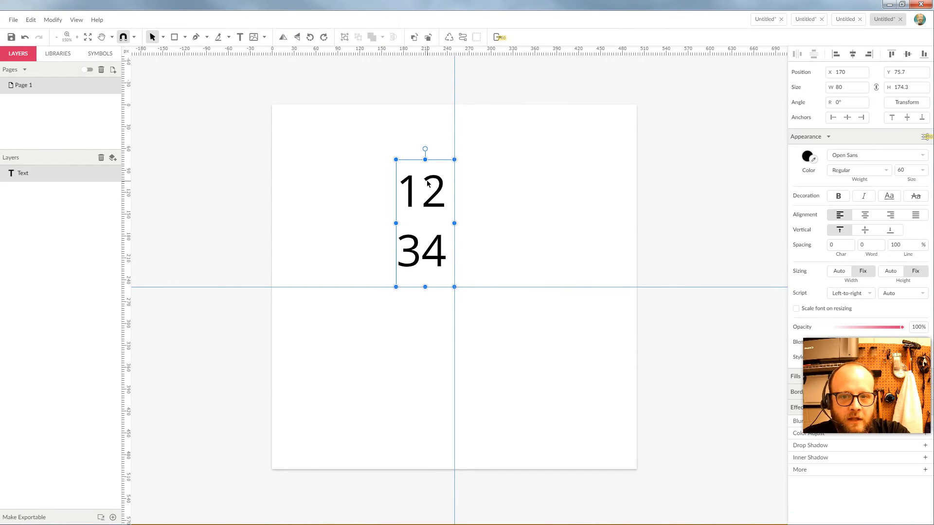
Test a 100, 100 move offset making one copy, then delete that offset copy.
{"action": "left_click", "coordinate": [907, 102]}
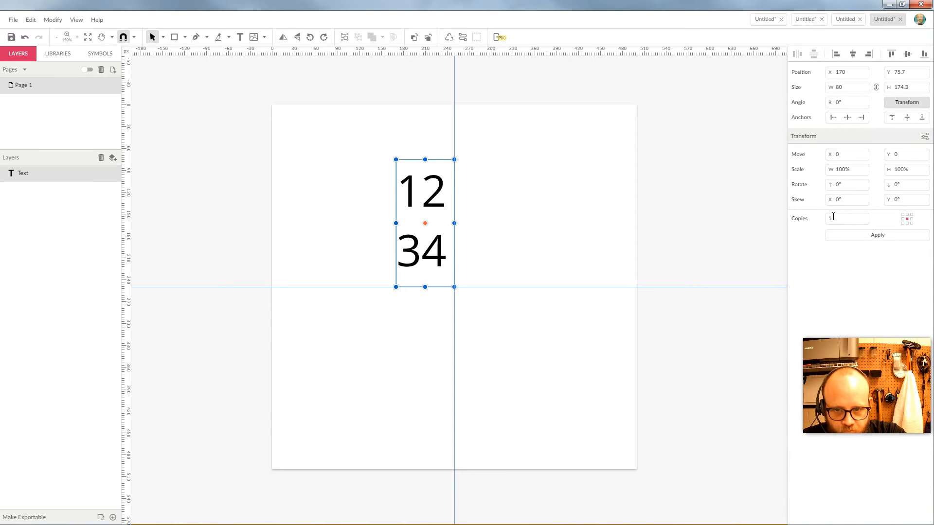
{"action": "double_click", "coordinate": [856, 157]}
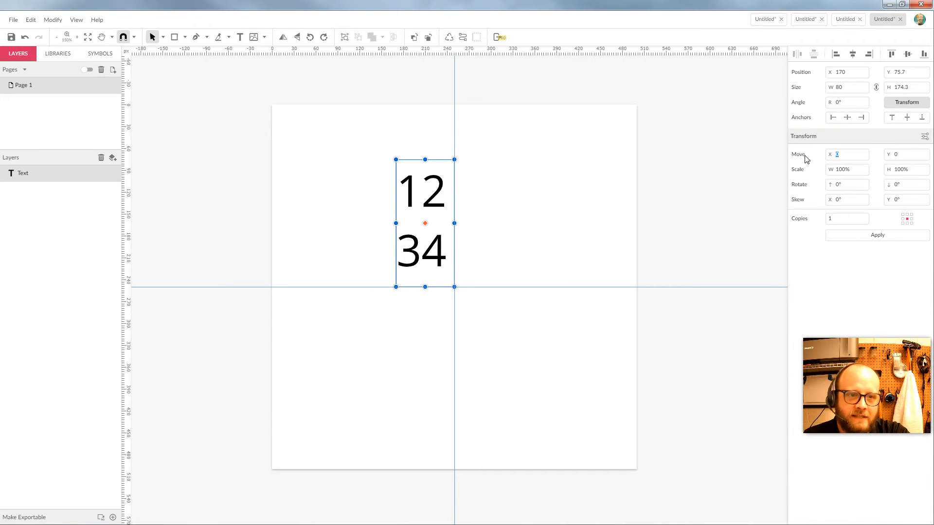
{"action": "type", "text": "100"}
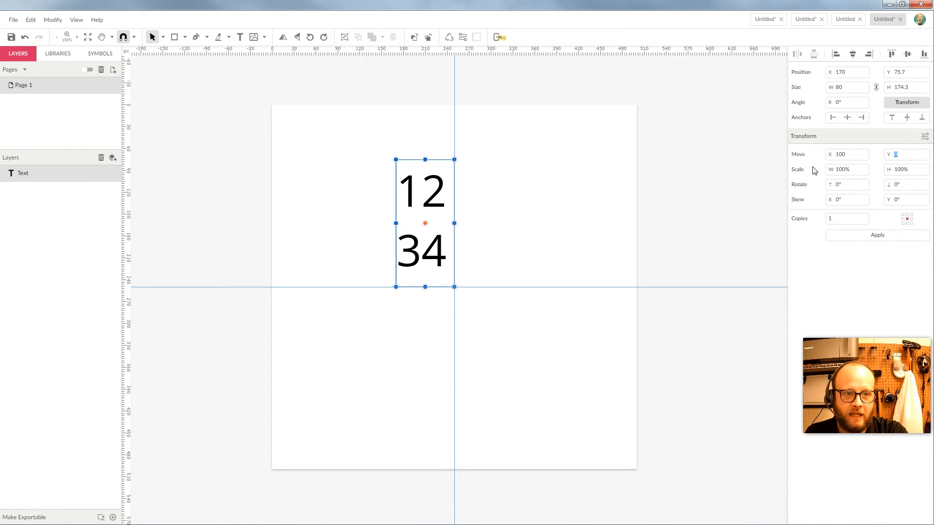
{"action": "type", "text": "100"}
{"action": "key", "text": "Tab"}
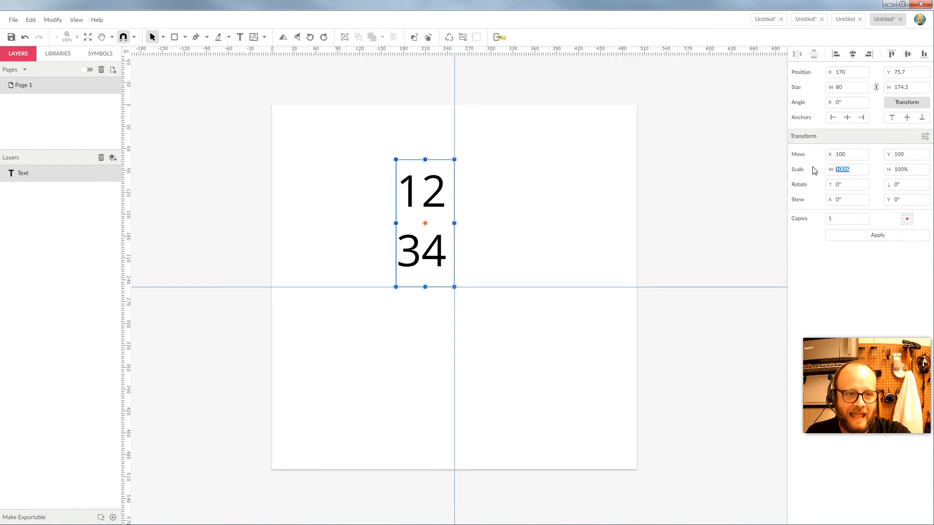
{"action": "left_click", "coordinate": [842, 238]}
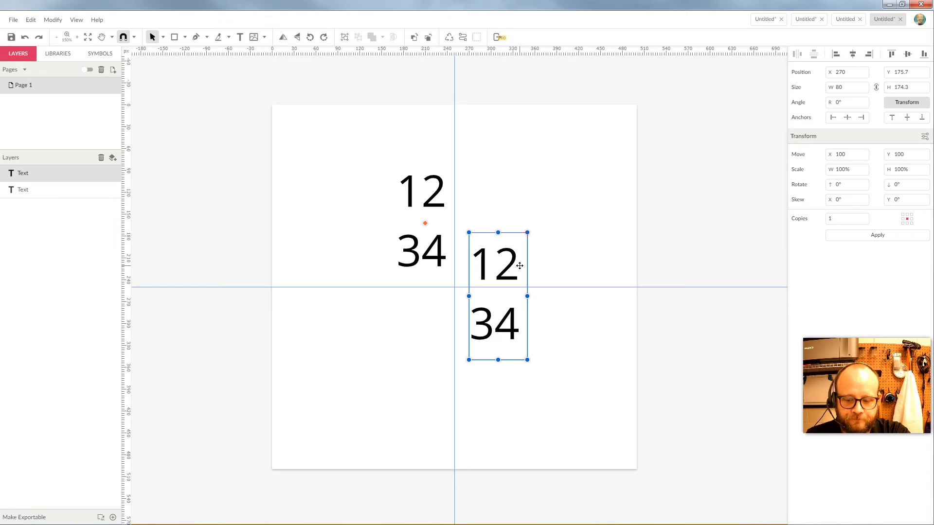
{"action": "key", "text": "Delete"}
Make three stepped copies with Copies 3, then delete them and select the remaining text.
{"action": "left_click", "coordinate": [416, 203]}
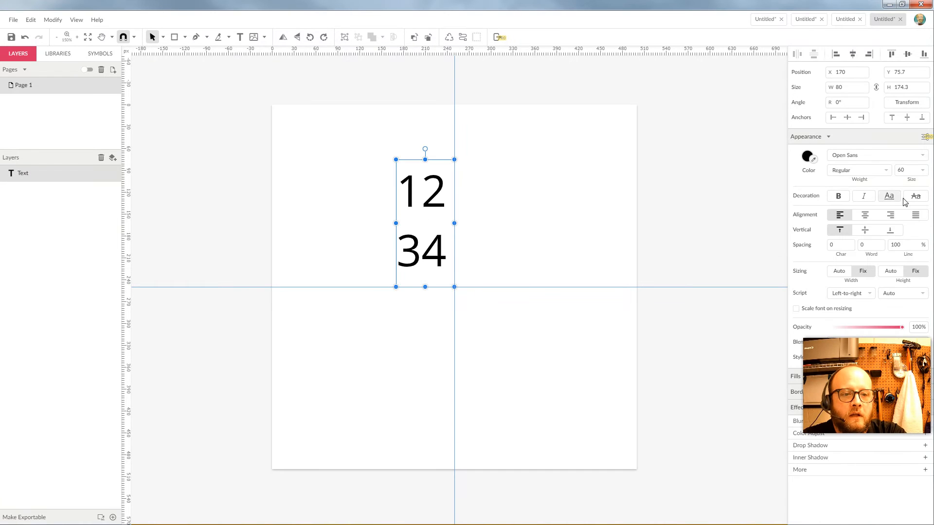
{"action": "left_click", "coordinate": [907, 103]}
{"action": "left_click_drag", "start_coordinate": [840, 219], "coordinate": [827, 219]}
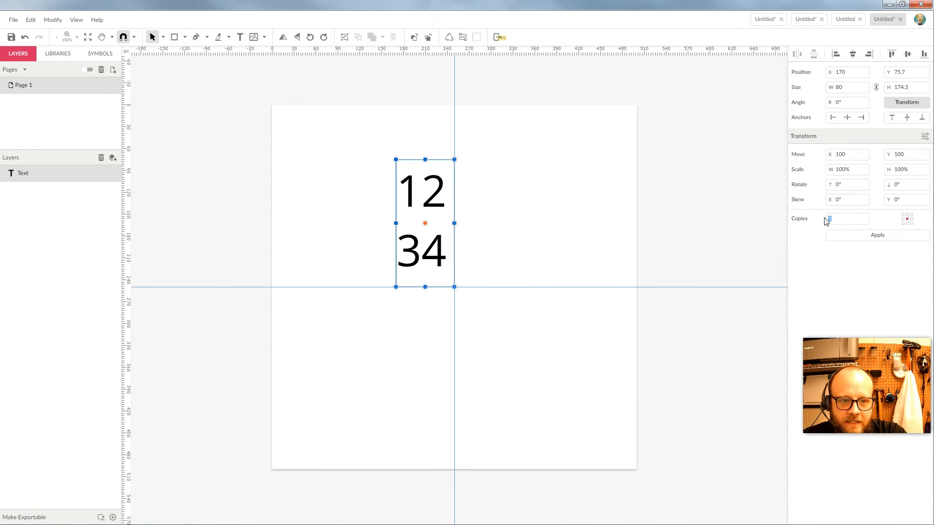
{"action": "type", "text": "3"}
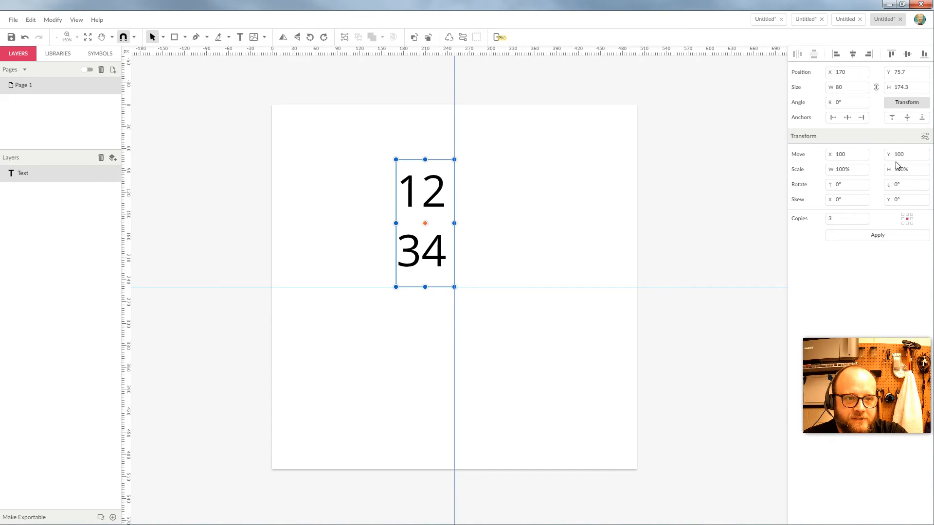
{"action": "left_click", "coordinate": [884, 237]}
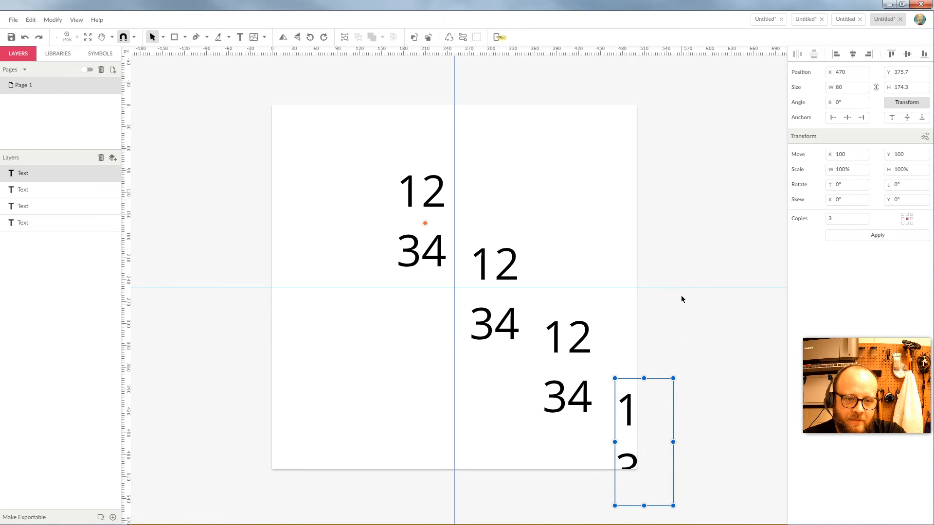
{"action": "left_click_drag", "start_coordinate": [705, 231], "coordinate": [495, 475]}
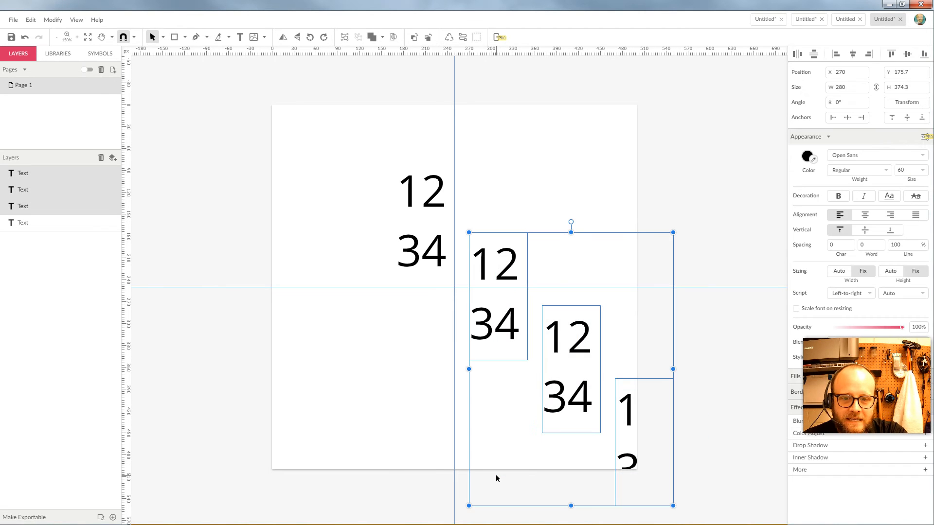
{"action": "key", "text": "Delete"}
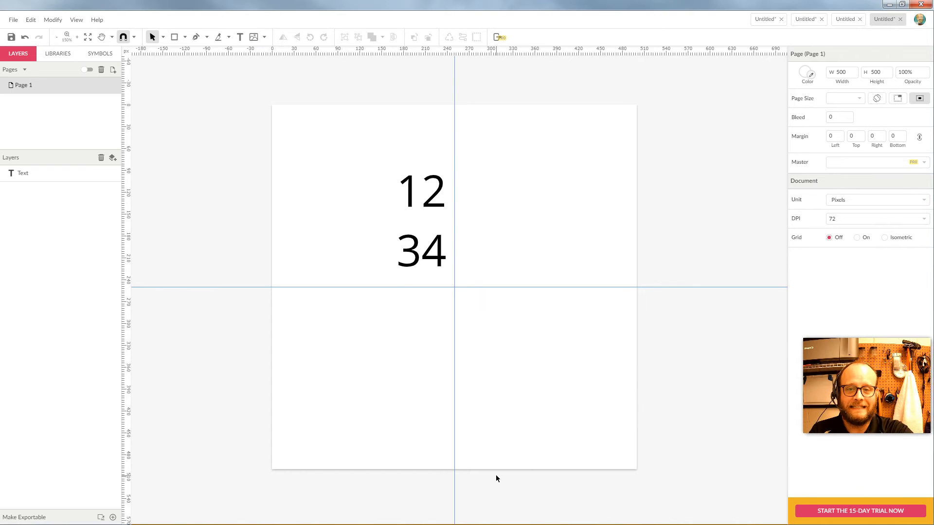
{"action": "key", "text": "ctrl+a"}
Set the transform copy count to 0 and apply, then undo the resulting shift.
{"action": "left_click", "coordinate": [906, 102]}
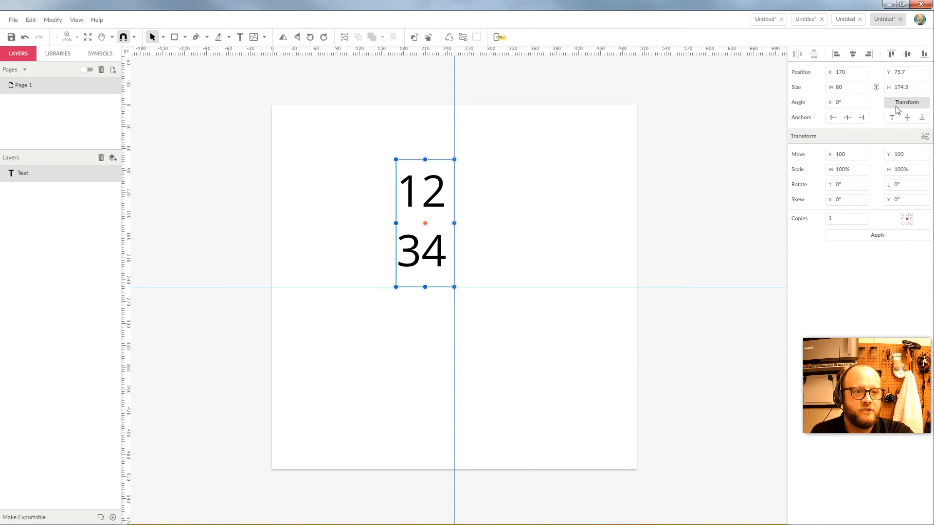
{"action": "left_click_drag", "start_coordinate": [844, 222], "coordinate": [784, 224]}
{"action": "type", "text": "0"}
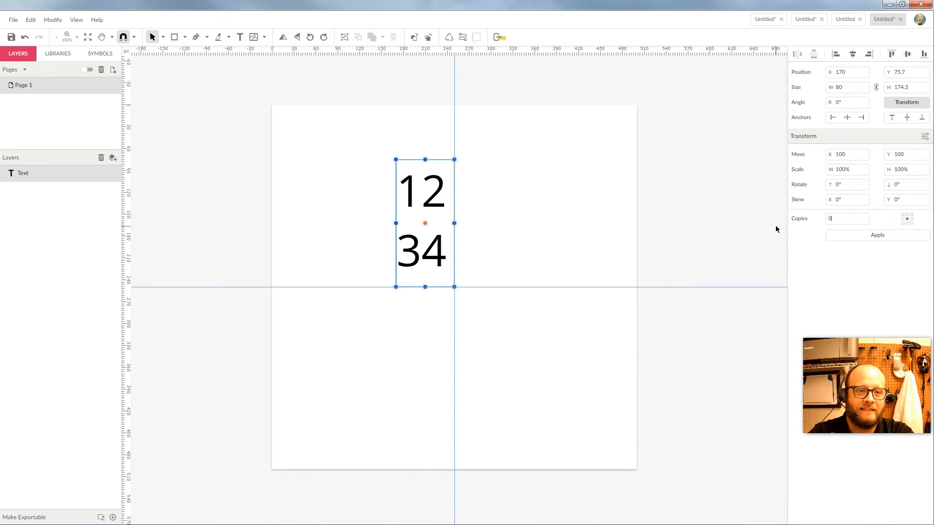
{"action": "left_click", "coordinate": [884, 237]}
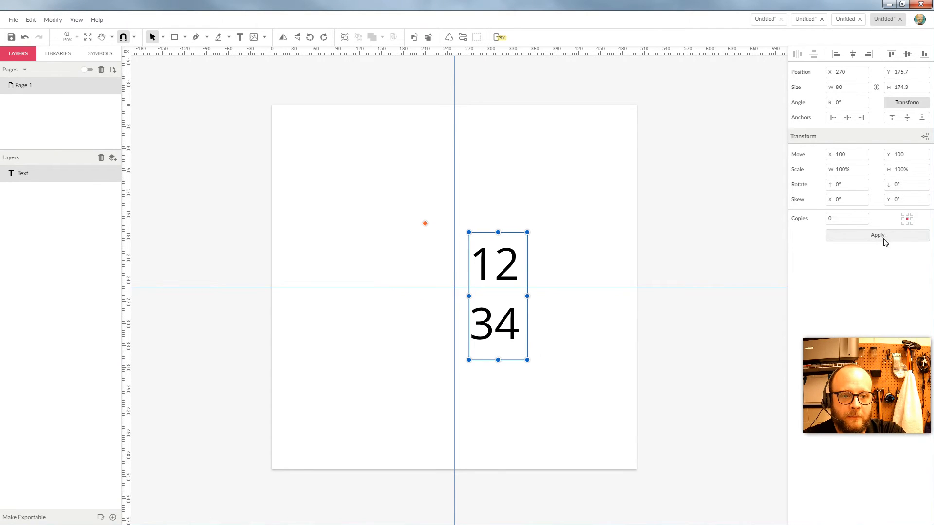
{"action": "key", "text": "ctrl+z"}
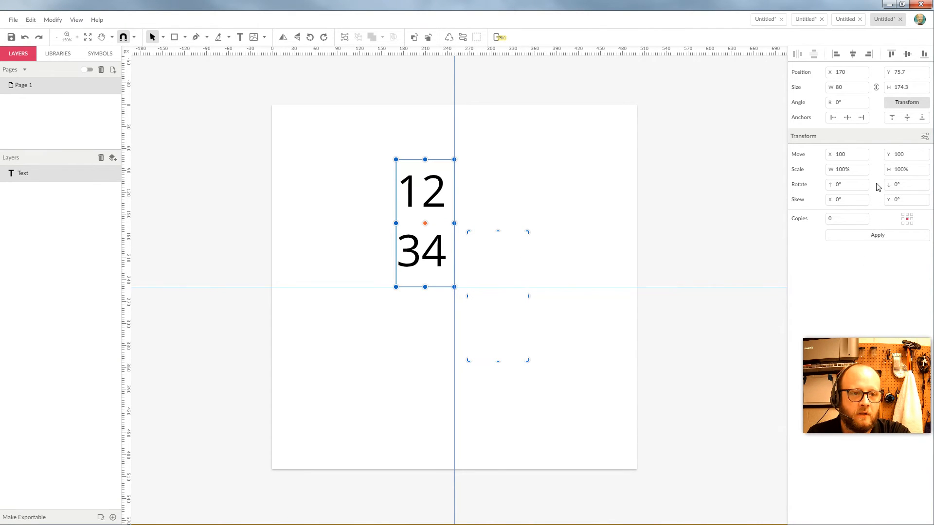
Reset the Move X and Y offsets to 0 in the Transform panel.
{"action": "left_click_drag", "start_coordinate": [846, 153], "coordinate": [772, 152]}
{"action": "type", "text": "0"}
{"action": "key", "text": "Tab"}
{"action": "type", "text": "0"}
{"action": "key", "text": "Tab"}
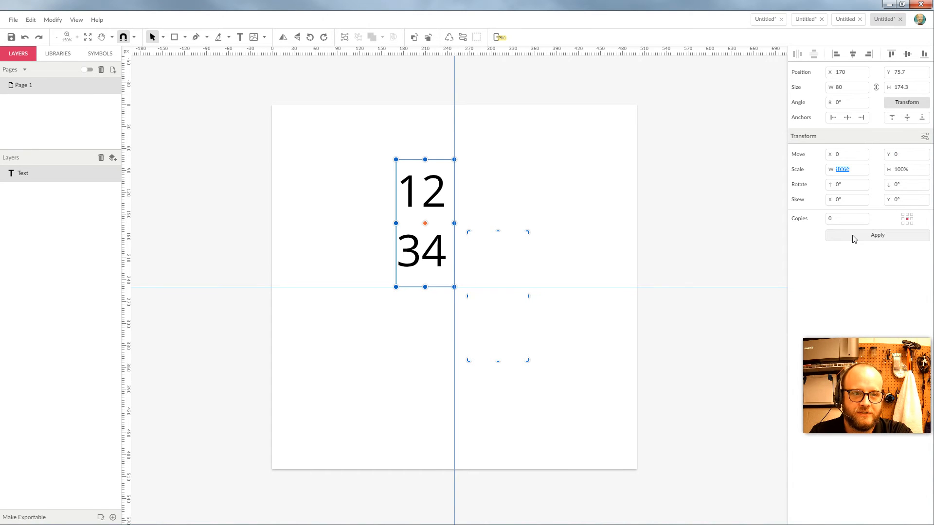
{"action": "left_click", "coordinate": [544, 171]}
{"action": "left_click", "coordinate": [899, 104]}
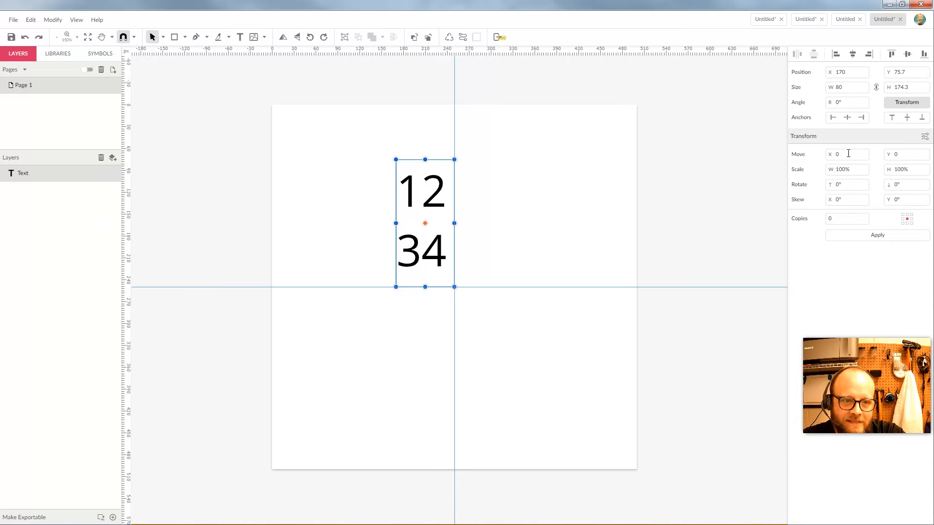
{"action": "left_click_drag", "start_coordinate": [846, 184], "coordinate": [793, 187]}
{"action": "type", "text": "90"}
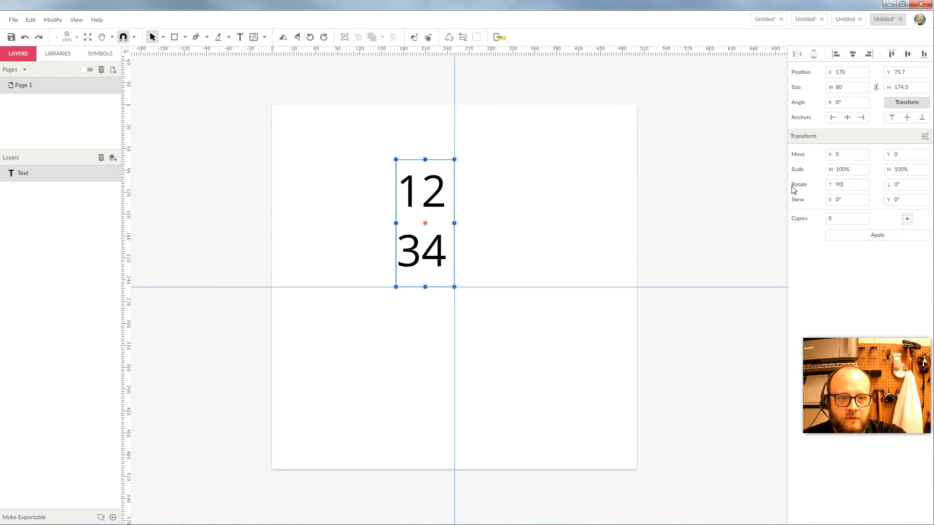
{"action": "left_click", "coordinate": [873, 238]}
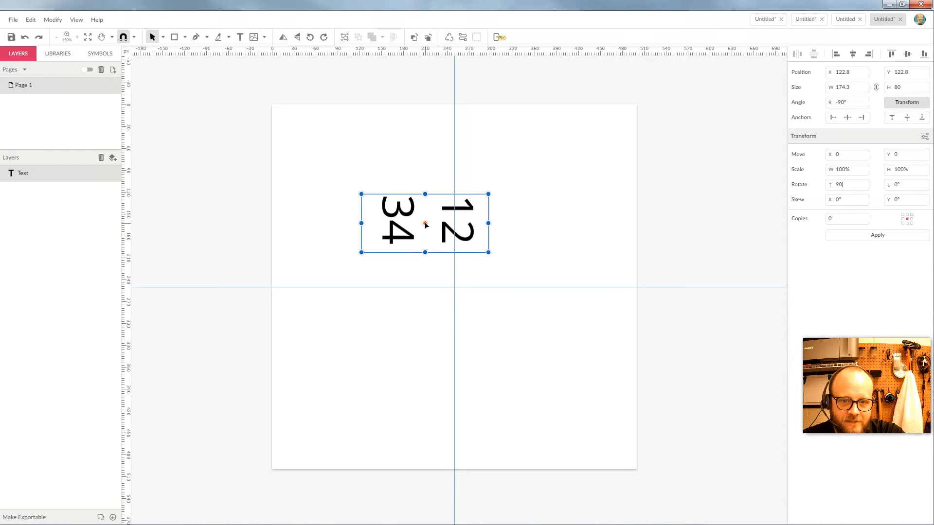
{"action": "left_click", "coordinate": [862, 238]}
{"action": "left_click", "coordinate": [863, 240]}
{"action": "left_click", "coordinate": [863, 240]}
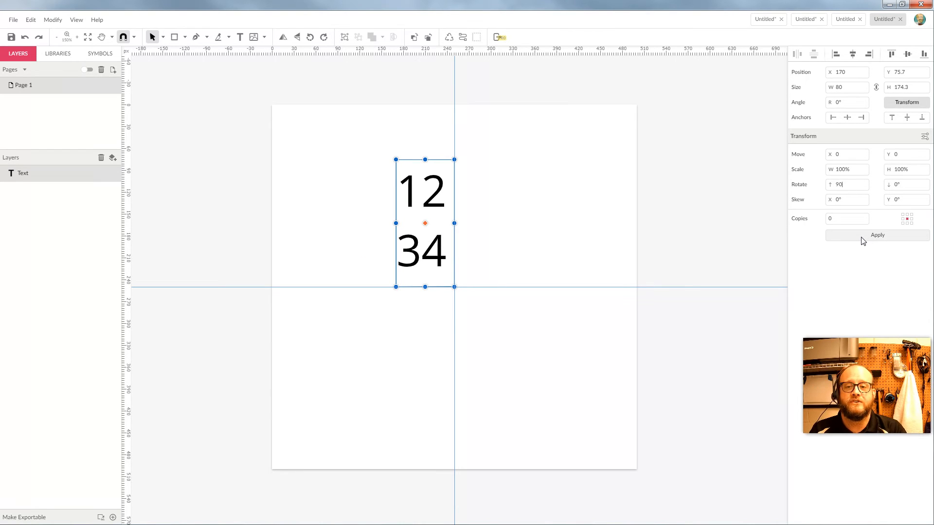
{"action": "left_click", "coordinate": [798, 187]}
{"action": "type", "text": "270"}
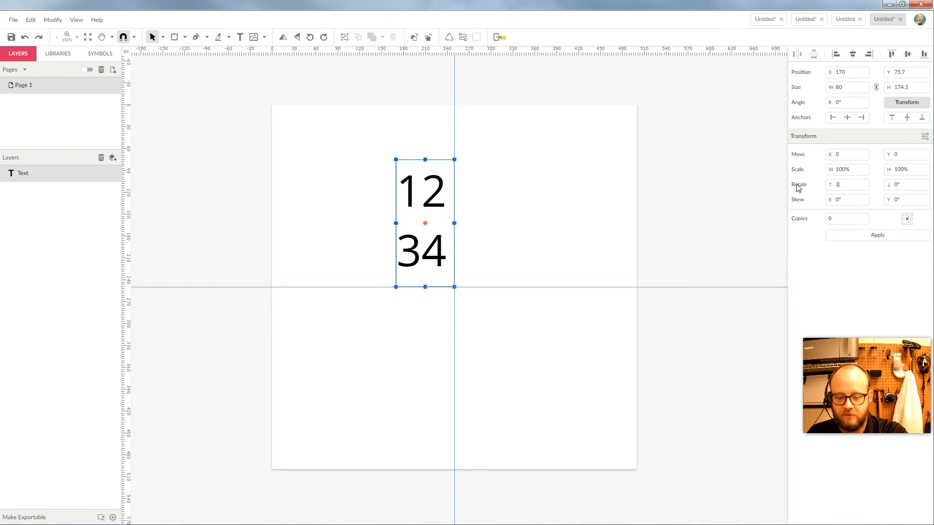
{"action": "left_click", "coordinate": [852, 238]}
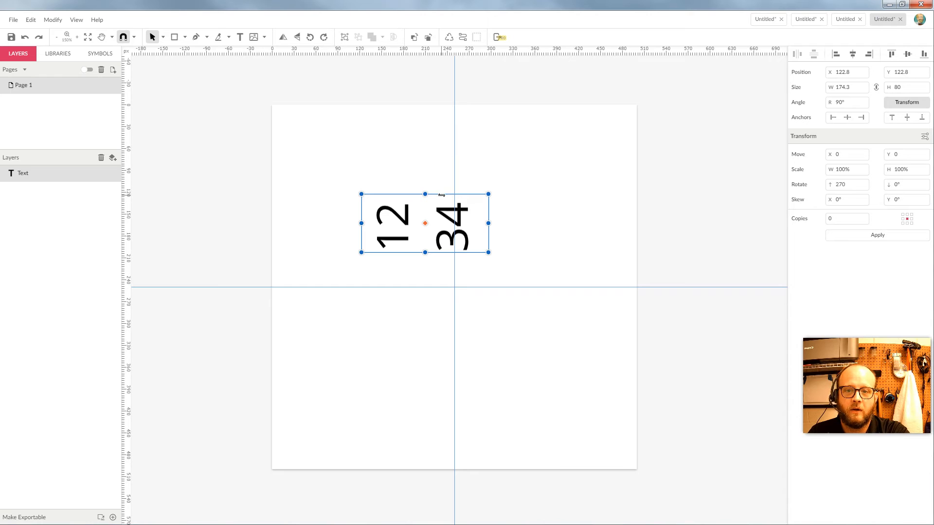
{"action": "double_click", "coordinate": [852, 186]}
{"action": "type", "text": "90"}
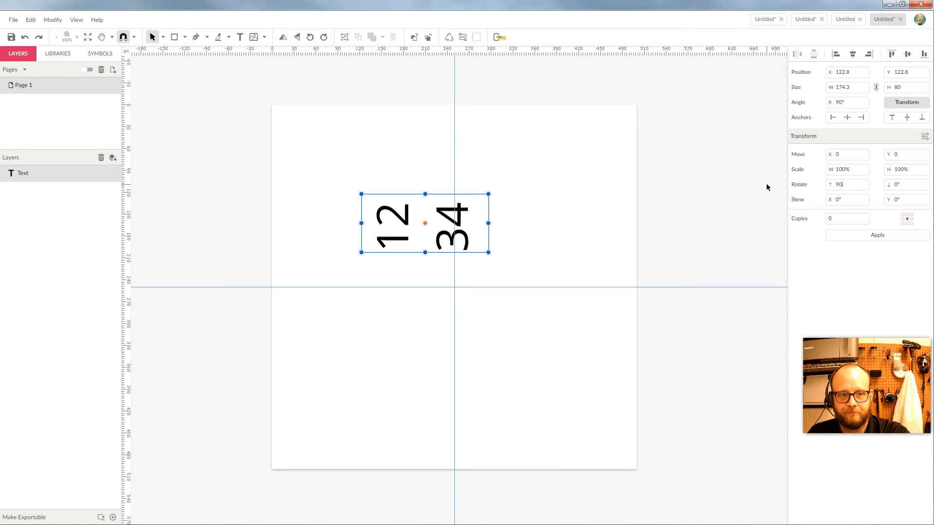
{"action": "left_click", "coordinate": [859, 236]}
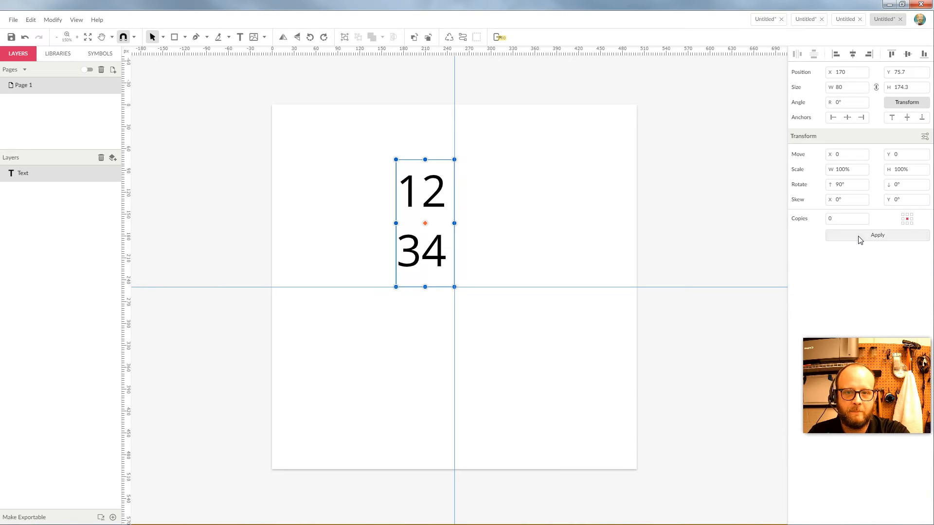
{"action": "left_click", "coordinate": [507, 191]}
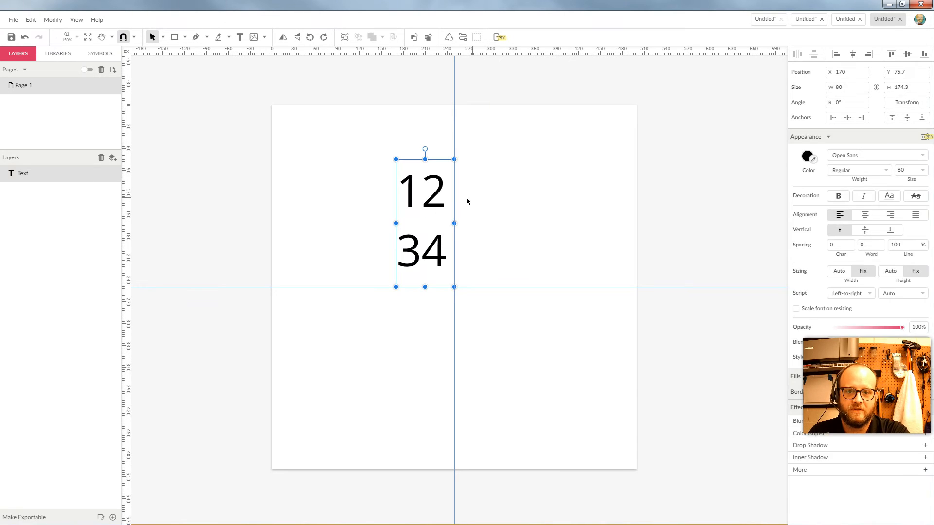
Put the rotation pivot on the guide crossing and rotate the text 90° four times.
{"action": "left_click", "coordinate": [907, 103]}
{"action": "left_click_drag", "start_coordinate": [848, 186], "coordinate": [824, 189]}
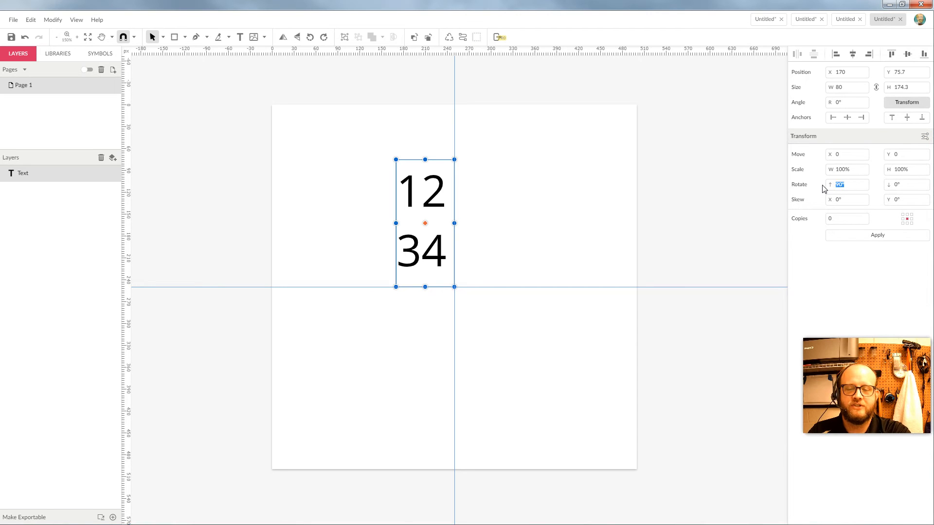
{"action": "left_click_drag", "start_coordinate": [426, 223], "coordinate": [454, 286]}
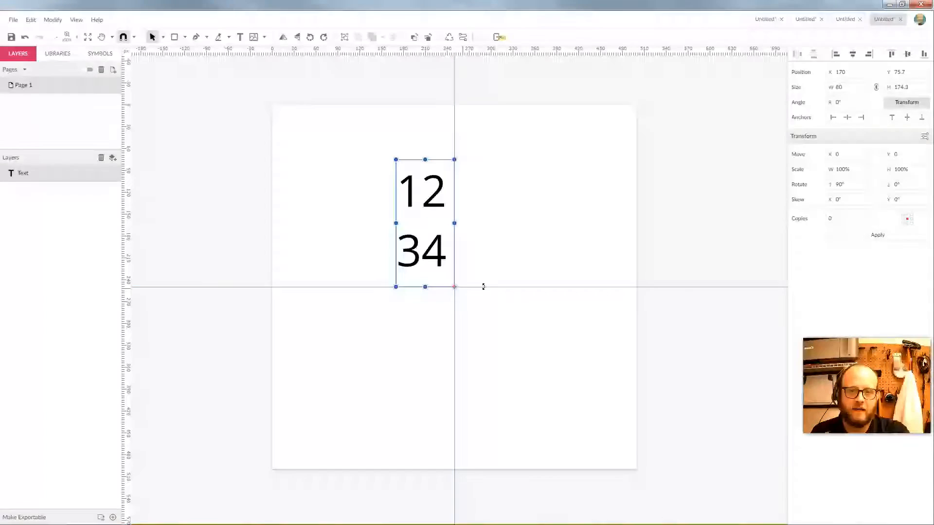
{"action": "left_click", "coordinate": [870, 236]}
{"action": "left_click", "coordinate": [870, 237]}
{"action": "left_click", "coordinate": [870, 237]}
{"action": "left_click", "coordinate": [870, 237]}
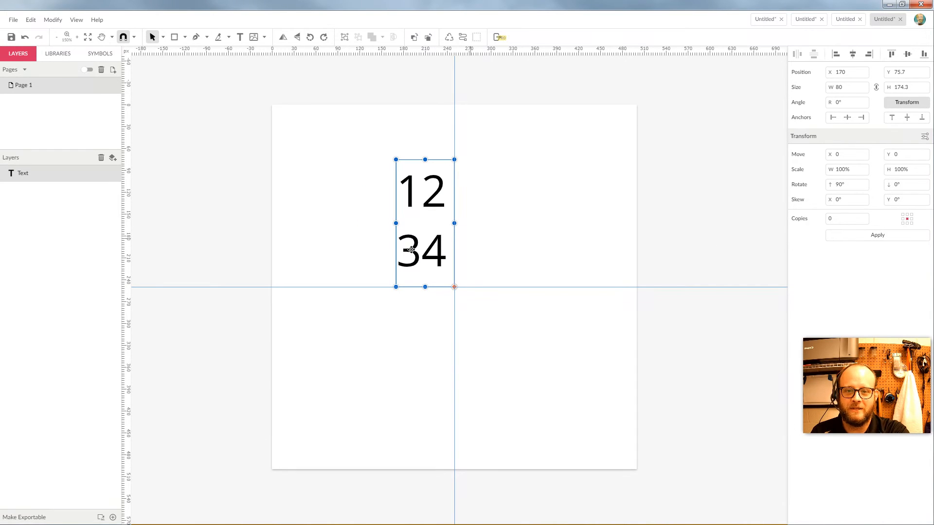
Set the rotation amount back to 0 and apply it.
{"action": "double_click", "coordinate": [858, 185]}
{"action": "type", "text": "0"}
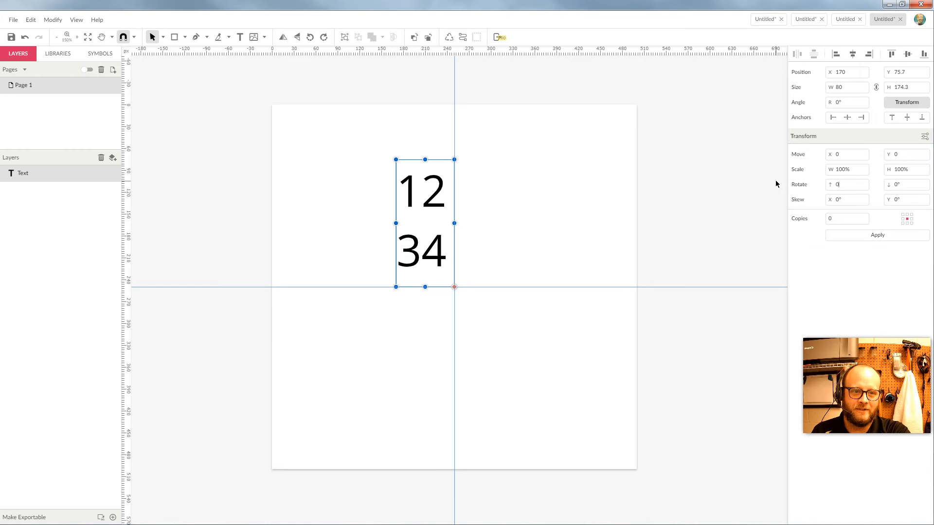
{"action": "left_click", "coordinate": [866, 235]}
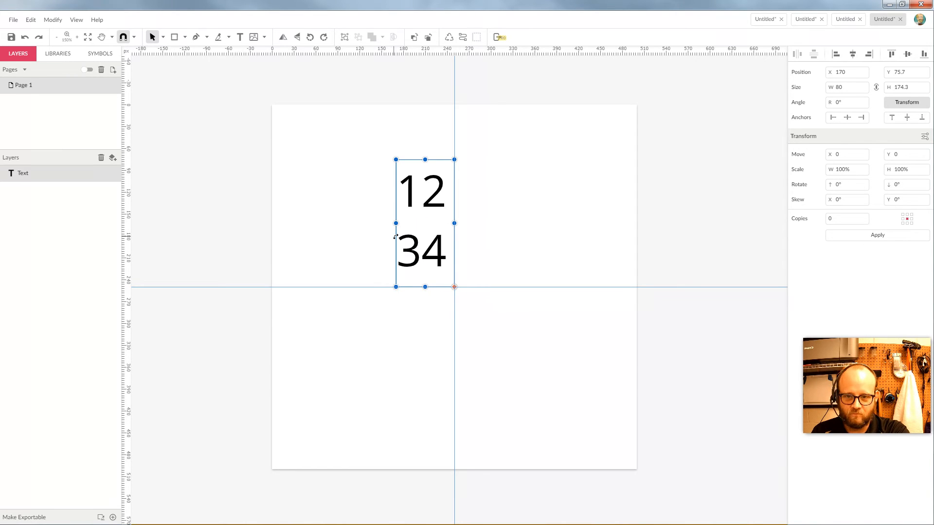
{"action": "left_click", "coordinate": [534, 251]}
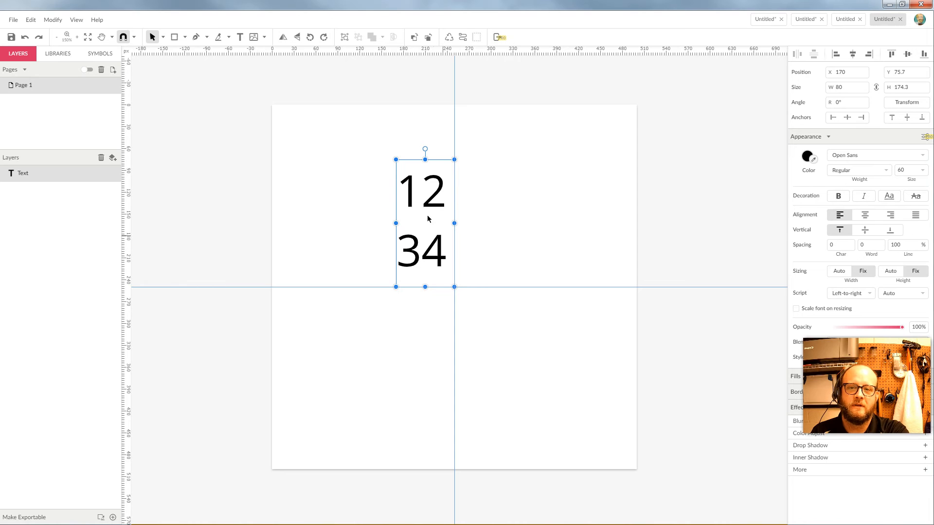
{"action": "left_click", "coordinate": [907, 102]}
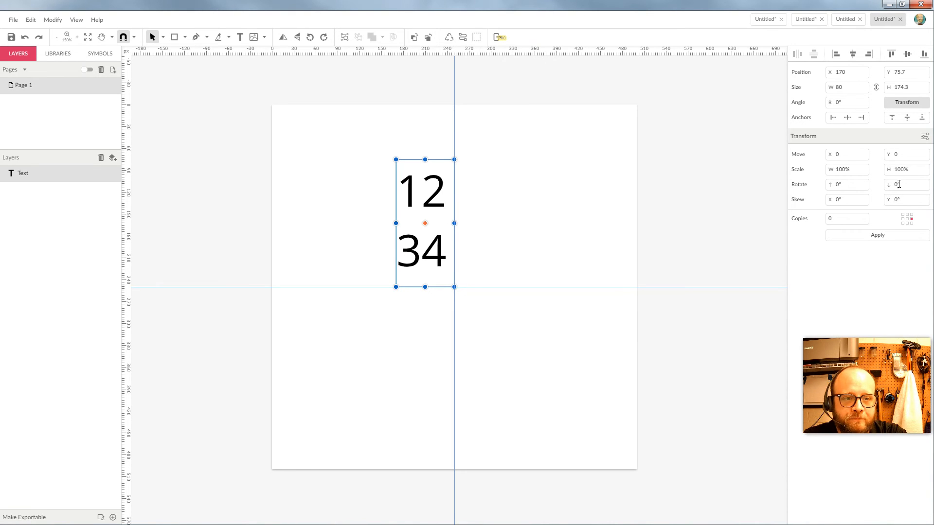
{"action": "left_click", "coordinate": [897, 184]}
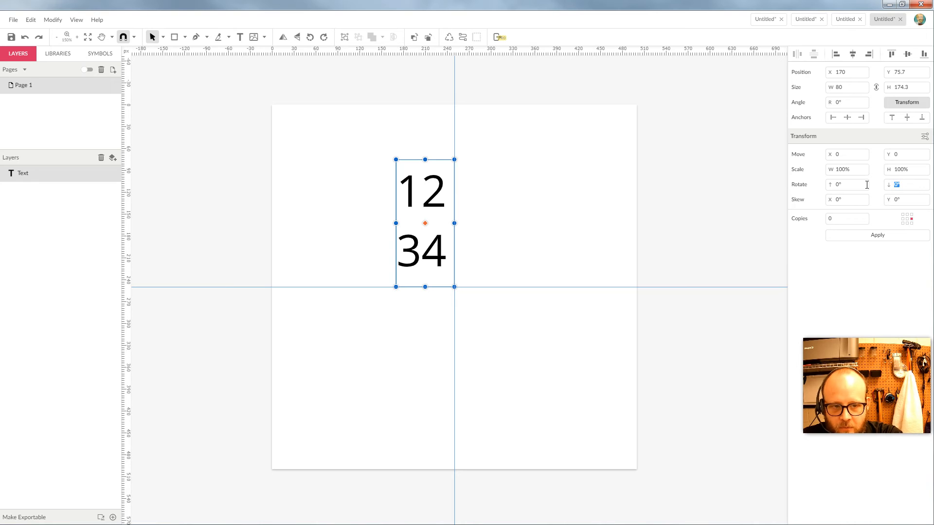
{"action": "type", "text": "90"}
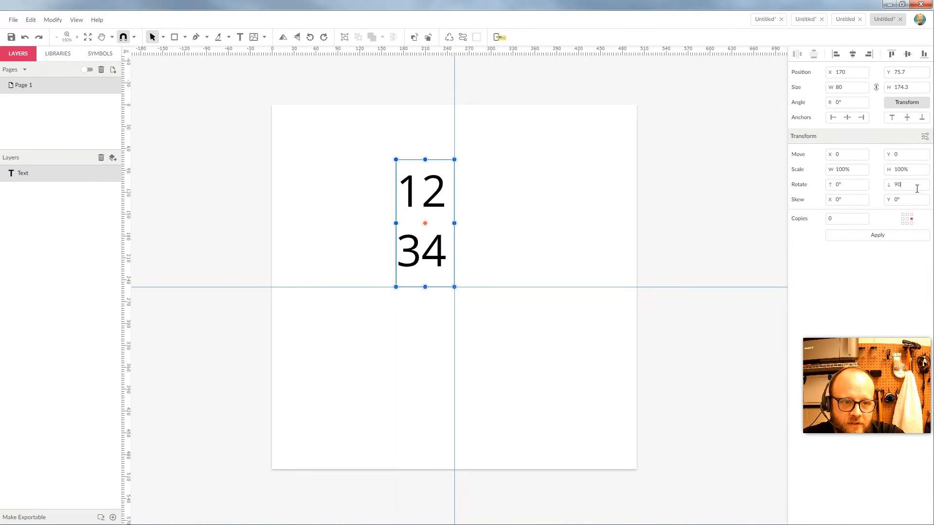
{"action": "left_click", "coordinate": [876, 240]}
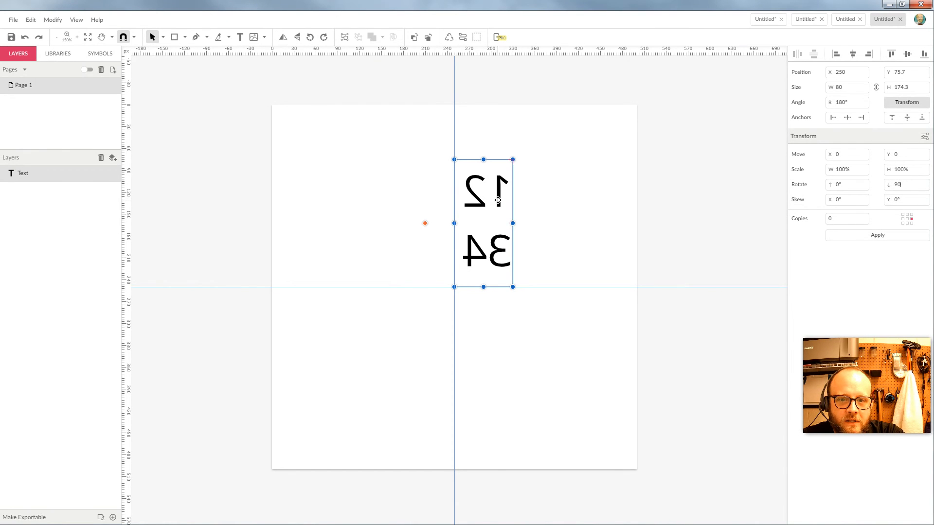
{"action": "left_click", "coordinate": [883, 237]}
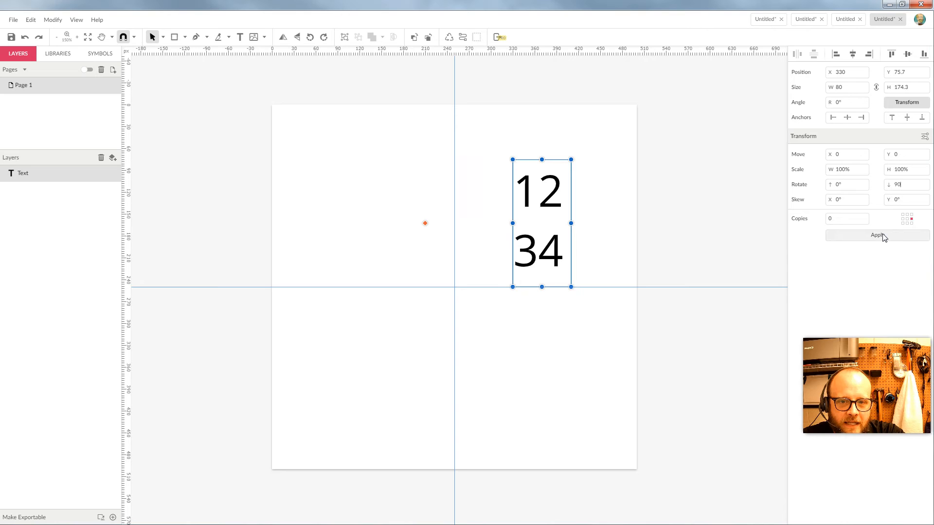
{"action": "left_click", "coordinate": [883, 237]}
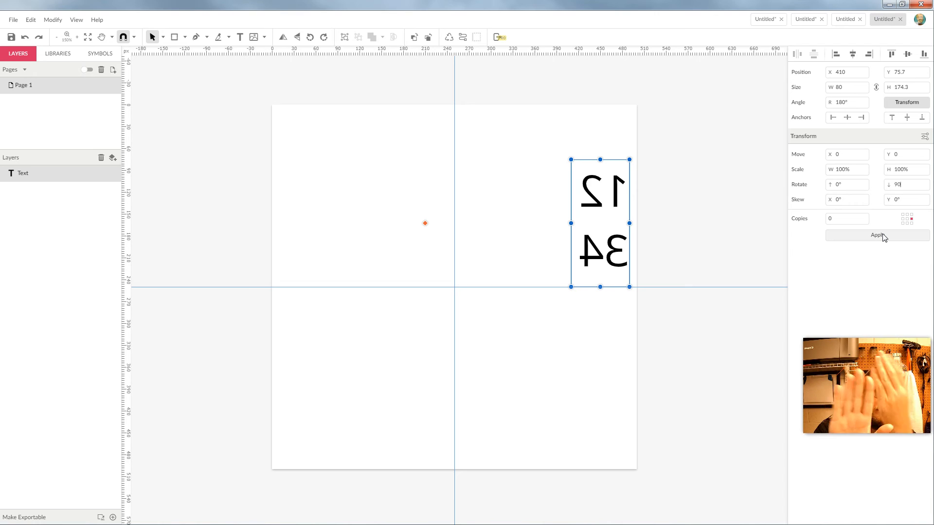
{"action": "double_click", "coordinate": [898, 185]}
{"action": "type", "text": "-9"}
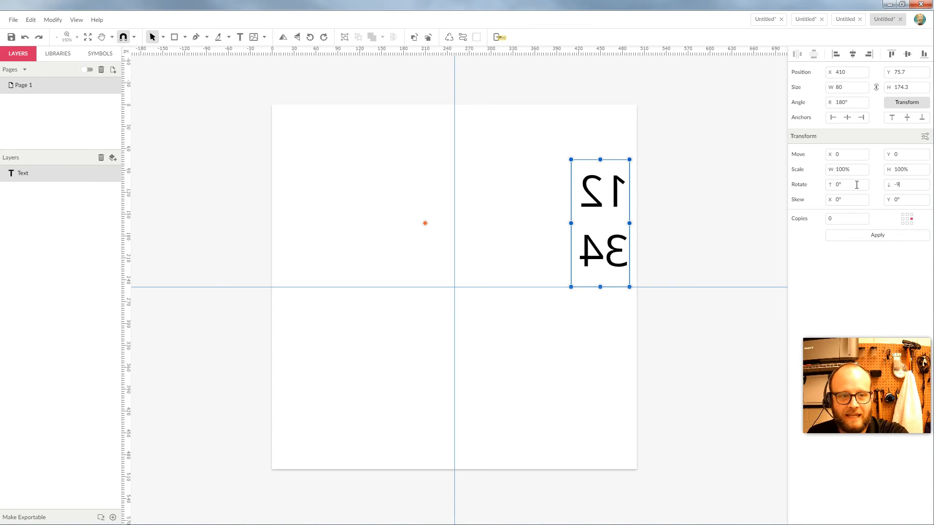
{"action": "left_click", "coordinate": [851, 238]}
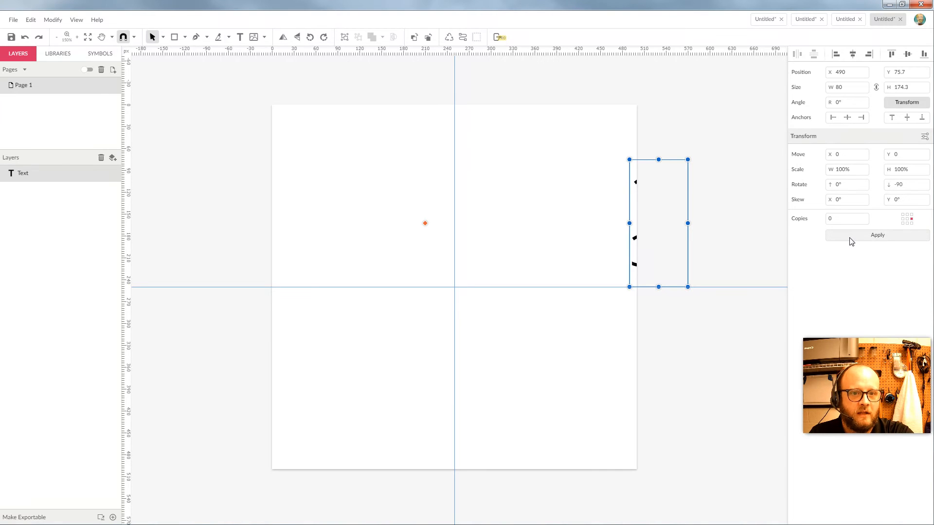
{"action": "left_click", "coordinate": [917, 190]}
{"action": "left_click_drag", "start_coordinate": [901, 185], "coordinate": [888, 184]}
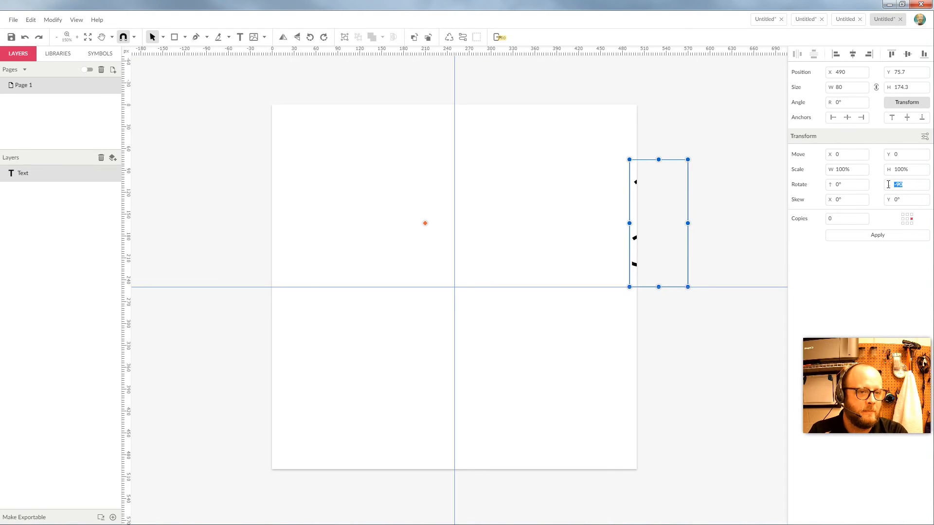
{"action": "left_click", "coordinate": [903, 220]}
{"action": "left_click", "coordinate": [884, 237]}
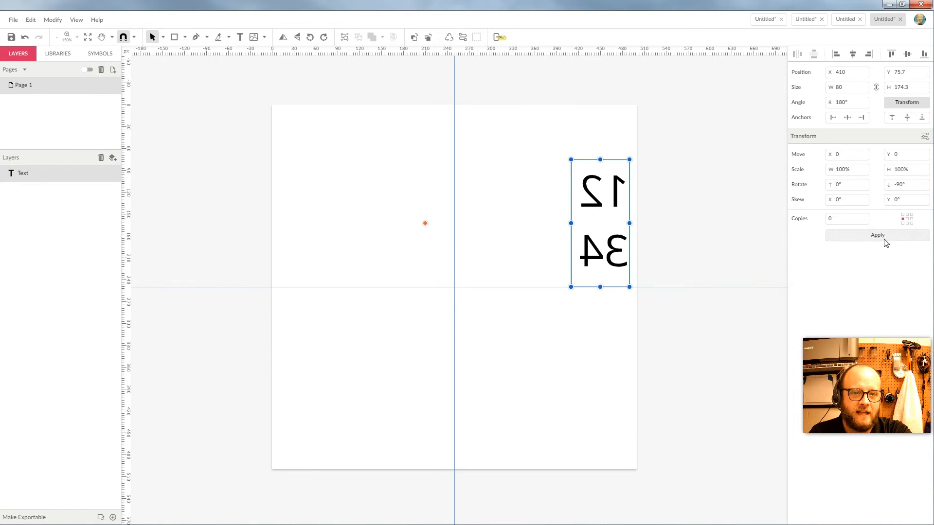
{"action": "left_click", "coordinate": [884, 239]}
{"action": "left_click", "coordinate": [885, 239]}
{"action": "left_click", "coordinate": [884, 239]}
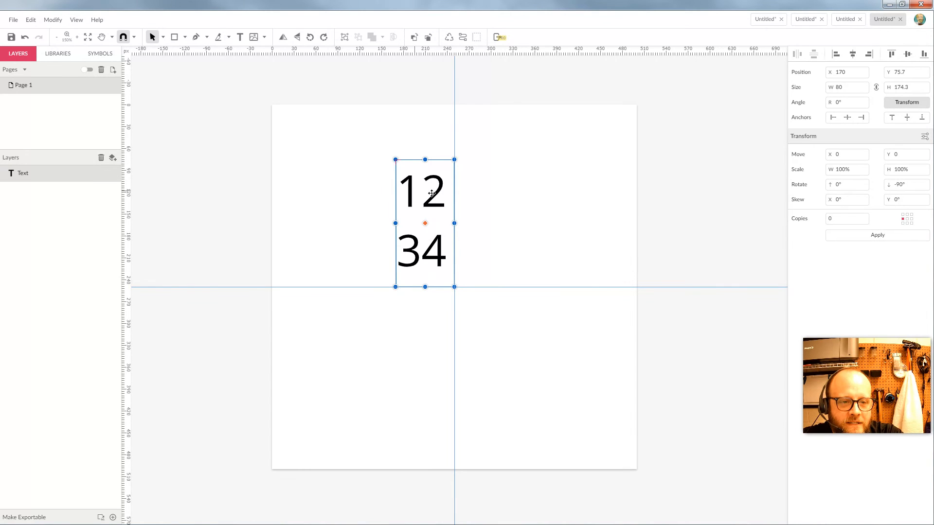
{"action": "left_click", "coordinate": [903, 214]}
{"action": "left_click", "coordinate": [888, 236]}
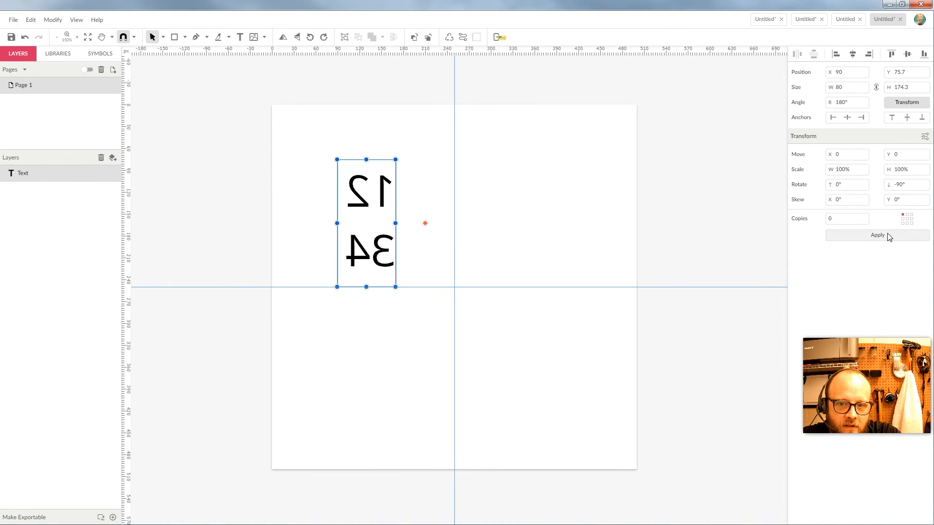
{"action": "left_click", "coordinate": [911, 219]}
{"action": "left_click", "coordinate": [903, 237]}
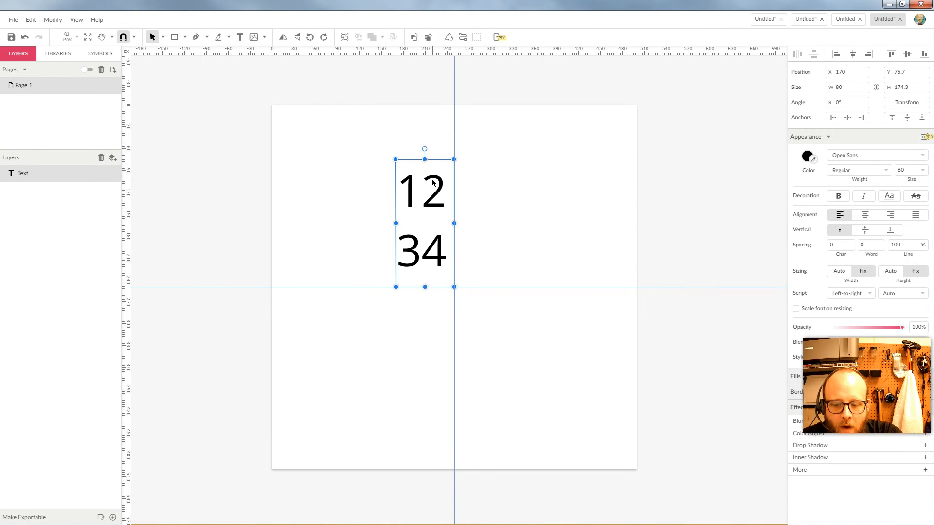
{"action": "key", "text": "Delete"}
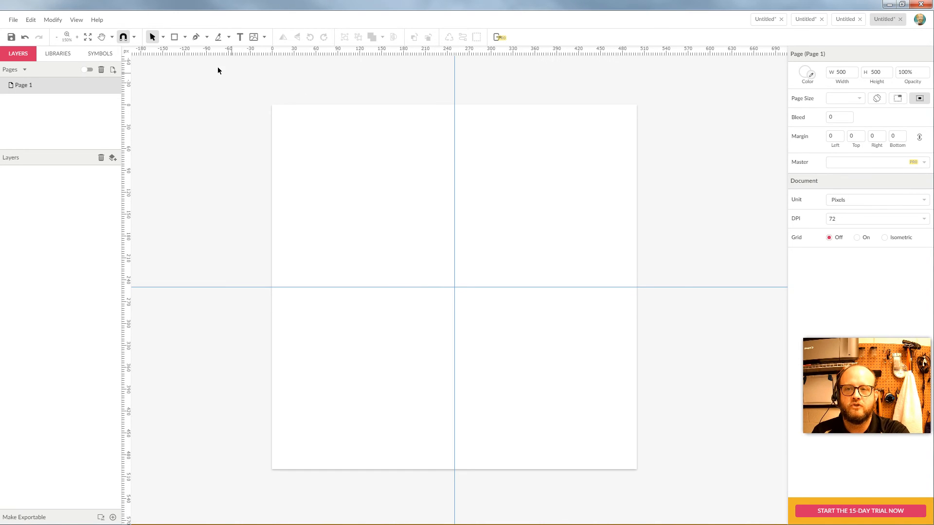
Draw a curvy open path down the left half, ending its last point on the vertical centre guide.
{"action": "left_click", "coordinate": [196, 37]}
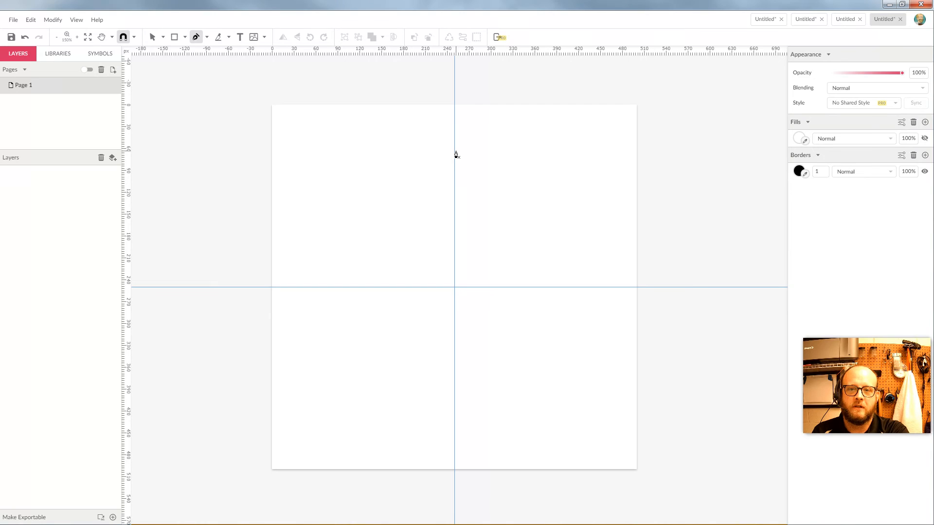
{"action": "left_click_drag", "start_coordinate": [455, 154], "coordinate": [330, 184]}
{"action": "left_click_drag", "start_coordinate": [362, 225], "coordinate": [331, 277]}
{"action": "left_click_drag", "start_coordinate": [293, 360], "coordinate": [392, 354]}
{"action": "left_click_drag", "start_coordinate": [424, 308], "coordinate": [433, 324]}
{"action": "left_click_drag", "start_coordinate": [442, 365], "coordinate": [444, 368]}
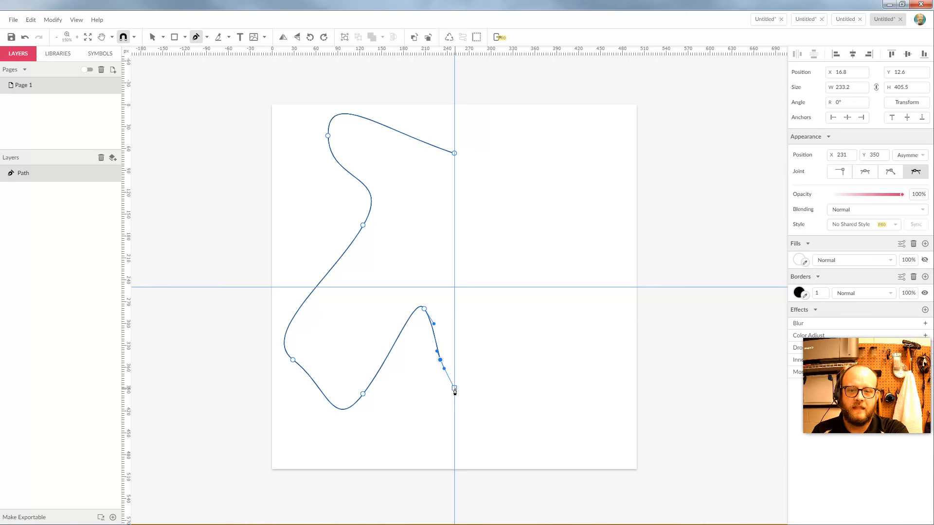
{"action": "left_click", "coordinate": [454, 360]}
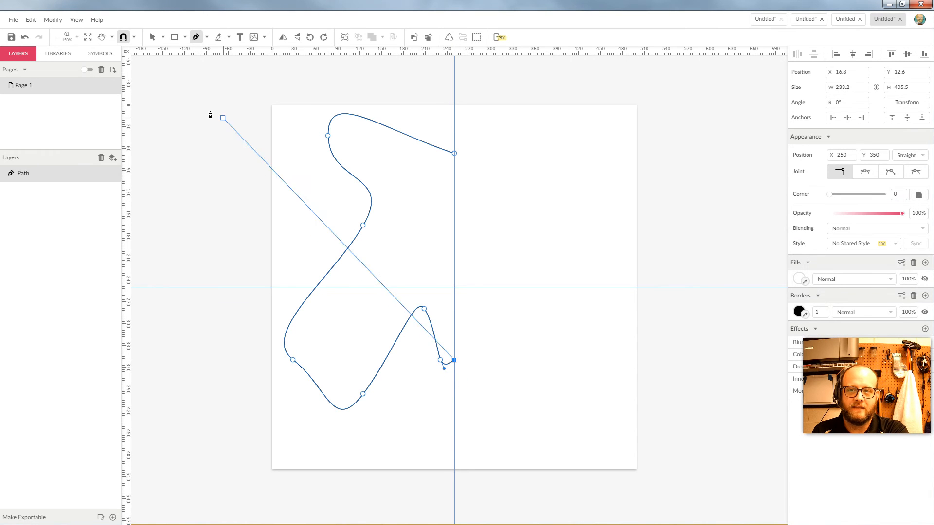
{"action": "left_click", "coordinate": [153, 37]}
{"action": "left_click", "coordinate": [480, 179]}
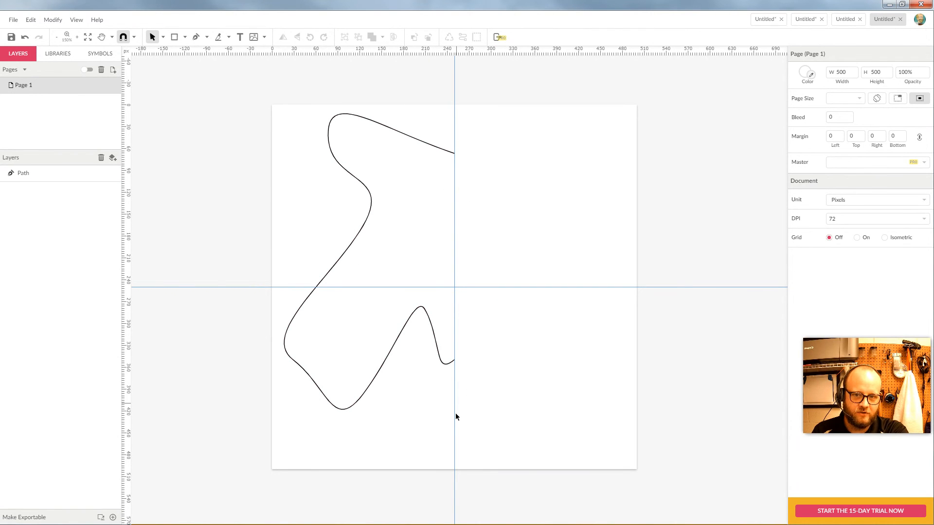
Mirror the curvy path onto the right side using Rotate Y 90 with 1 copy.
{"action": "left_click_drag", "start_coordinate": [429, 99], "coordinate": [385, 195]}
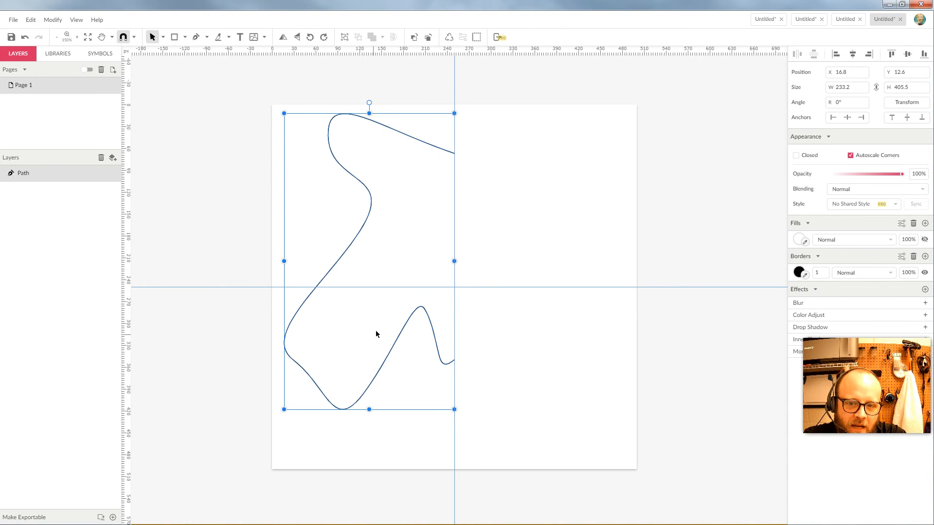
{"action": "left_click", "coordinate": [907, 103]}
{"action": "left_click", "coordinate": [855, 221]}
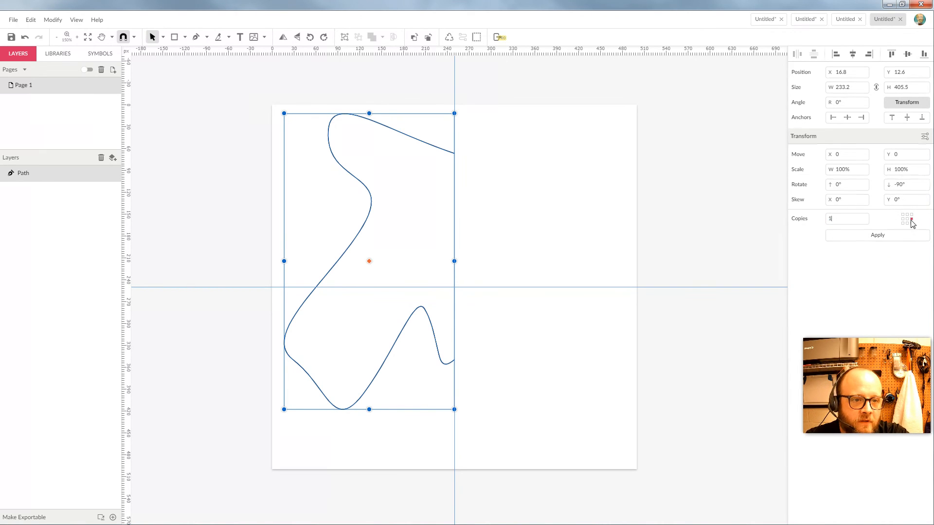
{"action": "left_click", "coordinate": [914, 190]}
{"action": "type", "text": "90"}
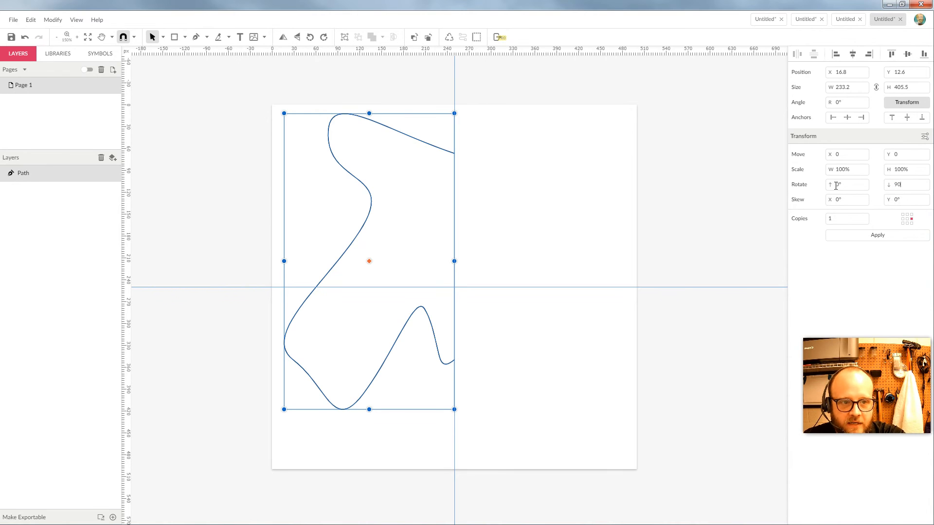
{"action": "left_click", "coordinate": [866, 238]}
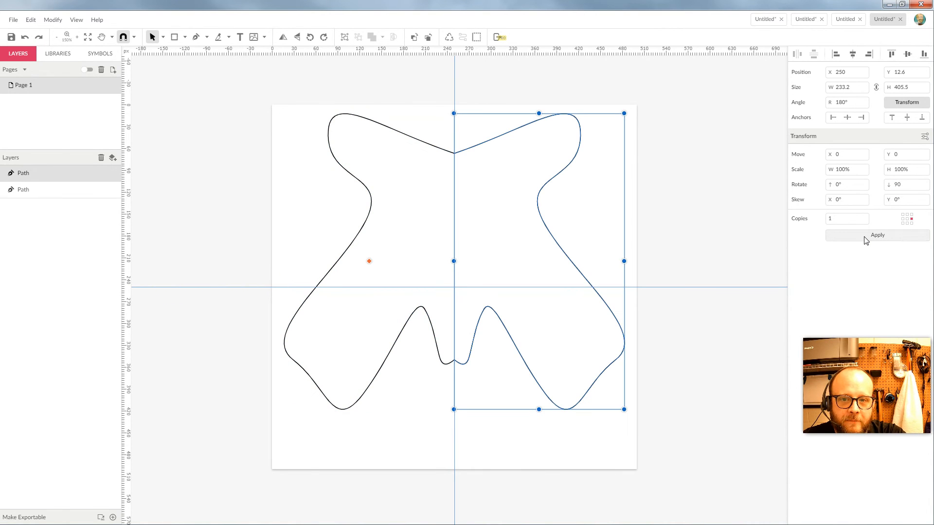
{"action": "left_click", "coordinate": [612, 171]}
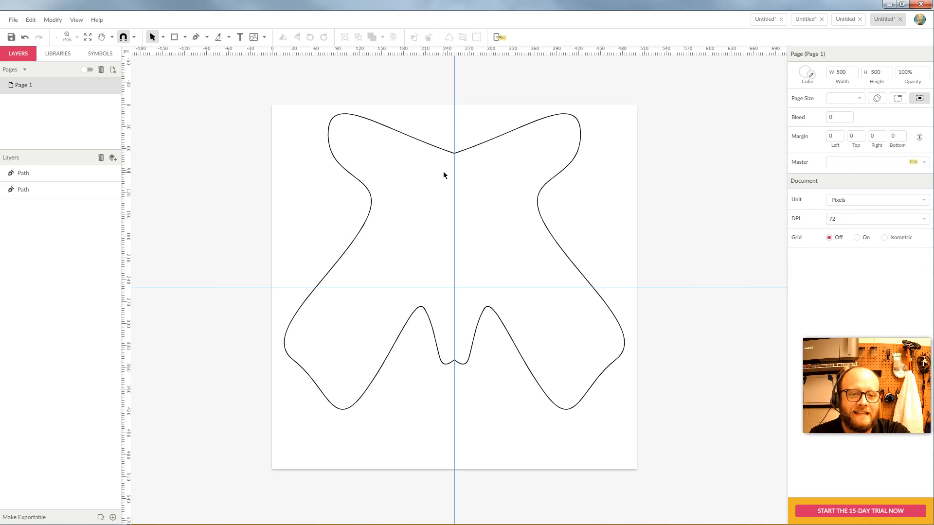
Try a red fill on the right-hand path, then undo it.
{"action": "left_click_drag", "start_coordinate": [488, 111], "coordinate": [505, 194]}
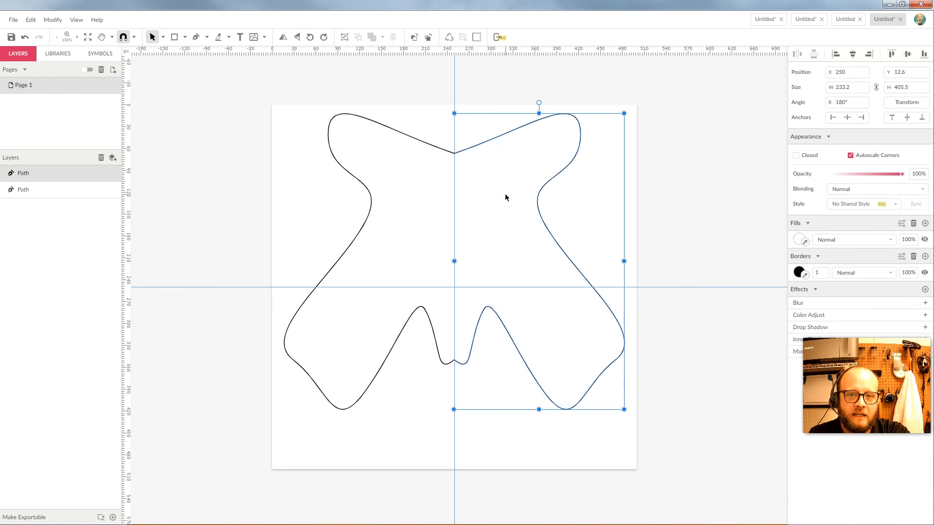
{"action": "left_click", "coordinate": [799, 239]}
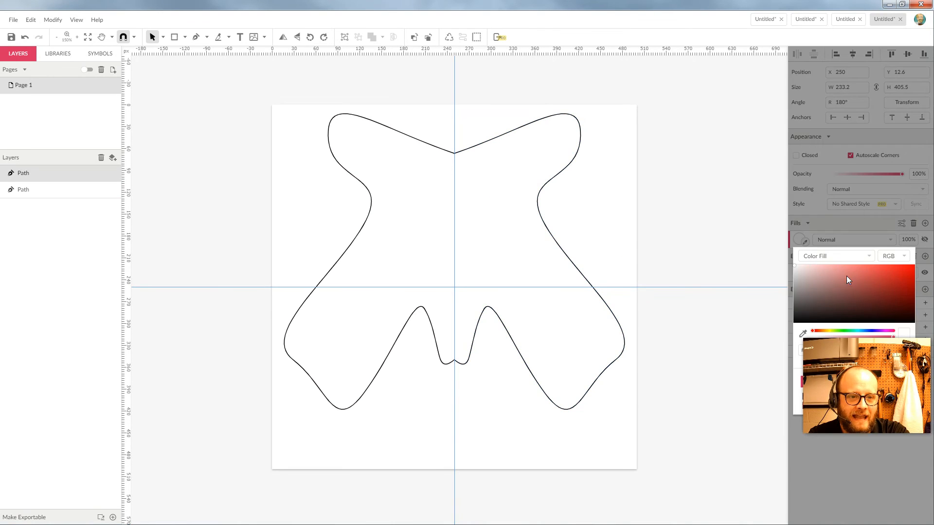
{"action": "left_click", "coordinate": [882, 282]}
{"action": "left_click", "coordinate": [666, 188]}
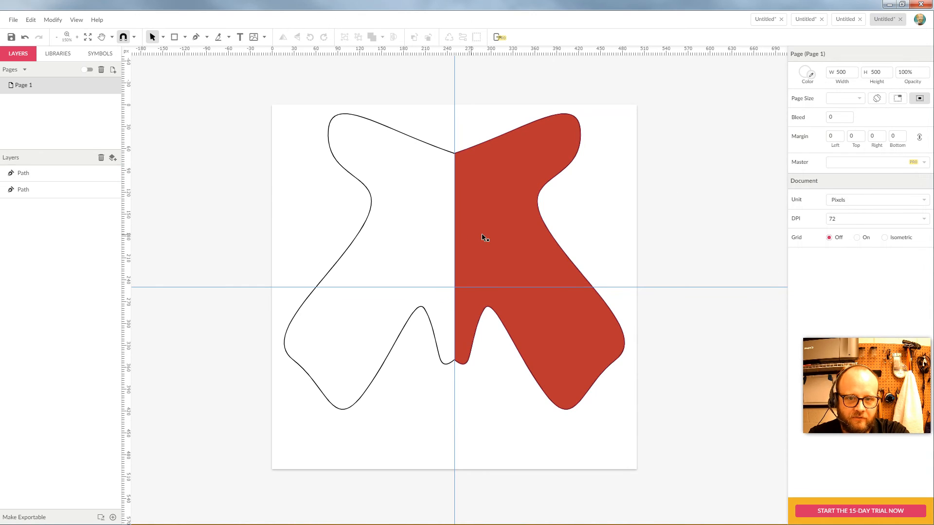
{"action": "key", "text": "ctrl+z"}
{"action": "left_click", "coordinate": [630, 201]}
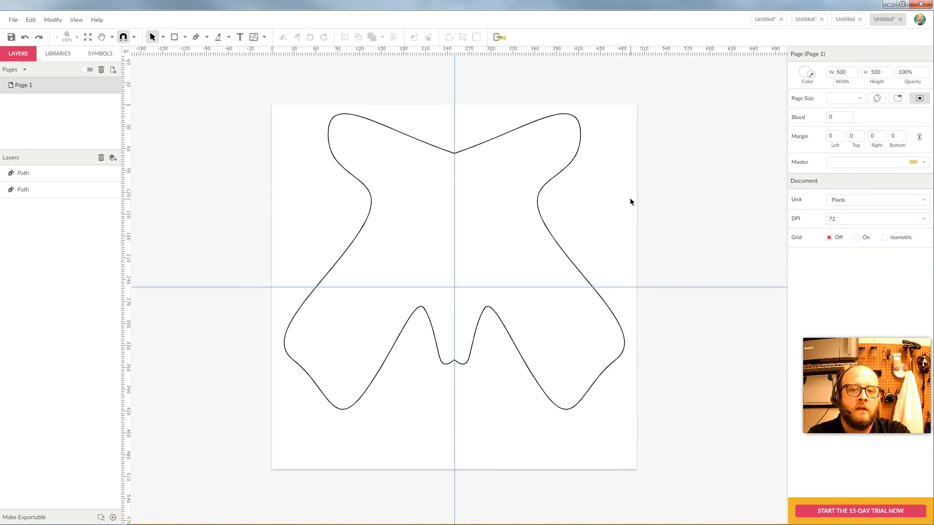
Select both halves and join them with Modify > Path > Connect Paths.
{"action": "left_click_drag", "start_coordinate": [483, 117], "coordinate": [430, 184]}
{"action": "left_click_drag", "start_coordinate": [487, 121], "coordinate": [420, 207]}
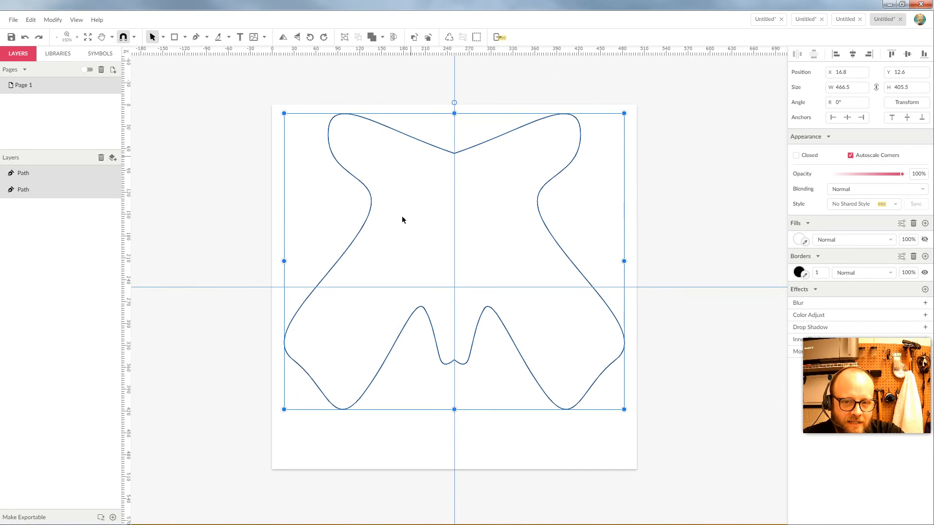
{"action": "left_click", "coordinate": [53, 19]}
{"action": "mouse_move", "coordinate": [80, 207]}
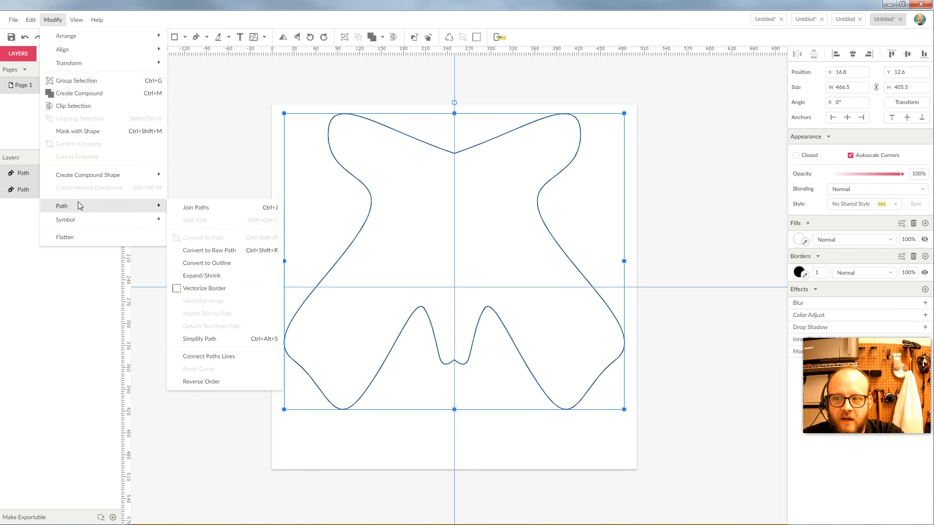
{"action": "left_click", "coordinate": [226, 356]}
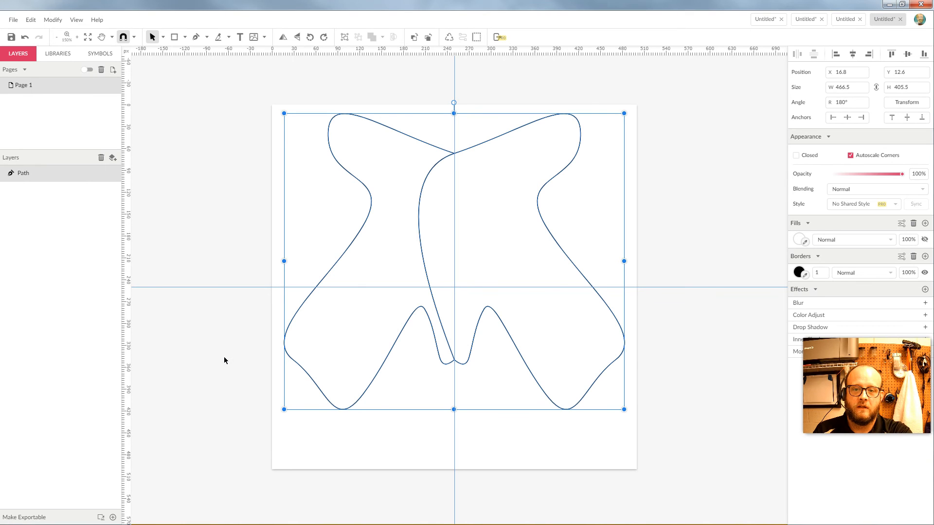
{"action": "left_click", "coordinate": [479, 254]}
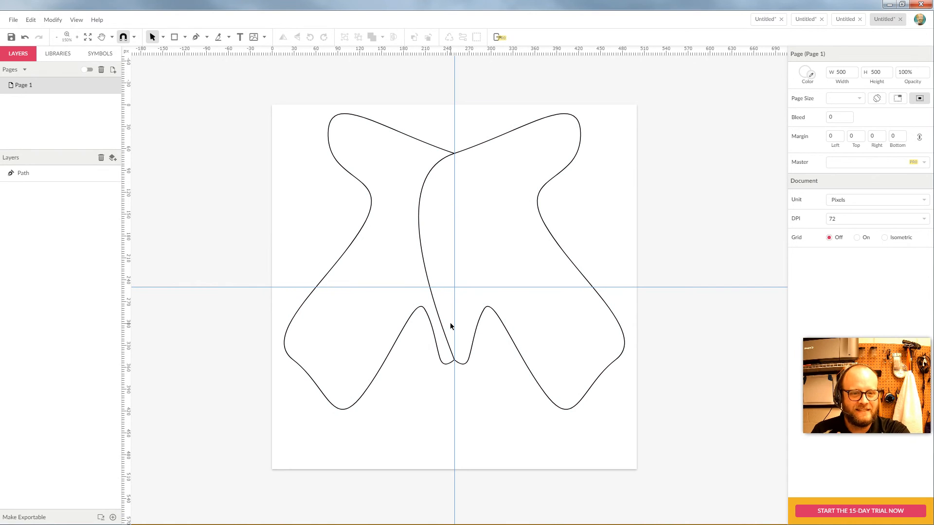
Undo the join and zoom in closely on the top joint of the two halves.
{"action": "key", "text": "ctrl+z"}
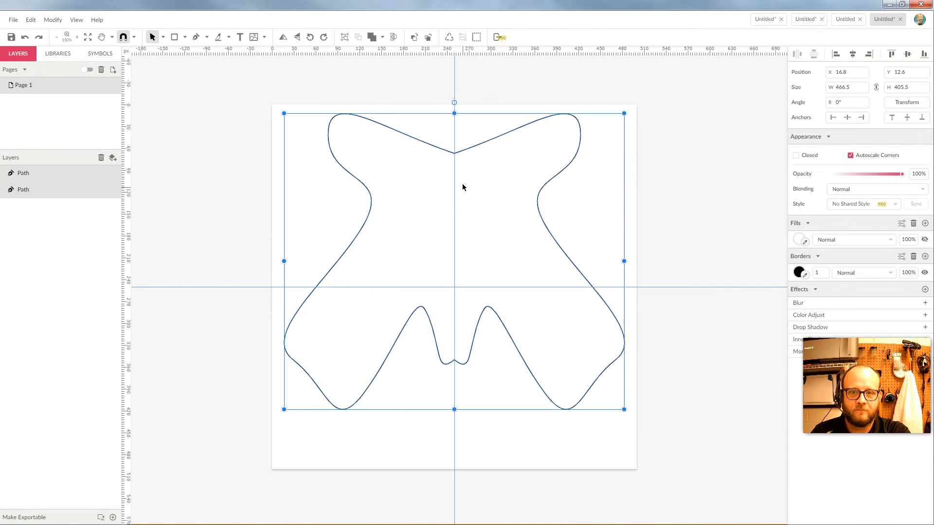
{"action": "key", "text": "z"}
{"action": "left_click_drag", "start_coordinate": [441, 143], "coordinate": [465, 165]}
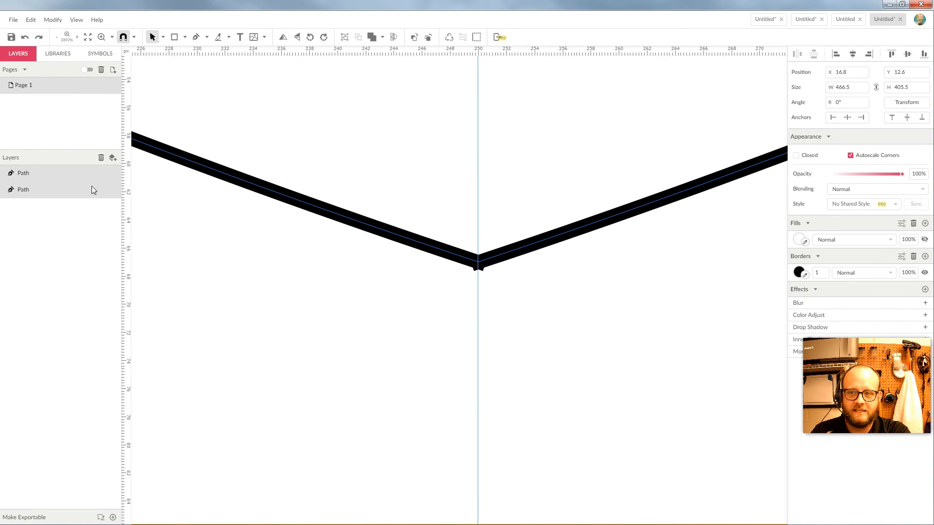
{"action": "left_click", "coordinate": [46, 173]}
{"action": "left_click", "coordinate": [115, 174]}
{"action": "left_click", "coordinate": [116, 174]}
Create a new Layer 0 and move both Path layers into it.
{"action": "left_click", "coordinate": [60, 173]}
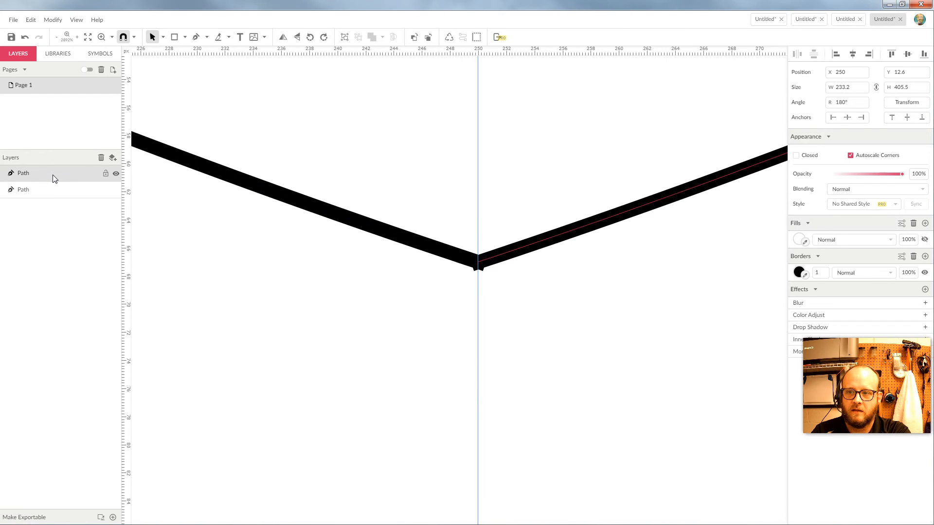
{"action": "left_click", "coordinate": [114, 159]}
{"action": "mouse_move", "coordinate": [40, 188]}
{"action": "left_mouse_down"}
{"action": "mouse_move", "coordinate": [38, 171]}
{"action": "mouse_move", "coordinate": [35, 182]}
{"action": "mouse_move", "coordinate": [56, 173]}
{"action": "mouse_move", "coordinate": [35, 194]}
{"action": "left_mouse_up"}
{"action": "left_click", "coordinate": [4, 174]}
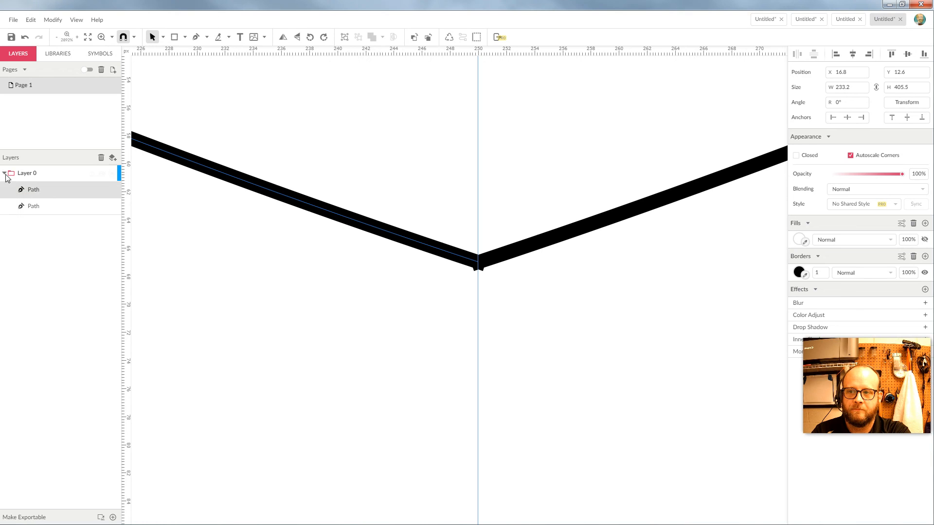
Toggle Layer 0's outline view on and off, then zoom back out to the page.
{"action": "left_click", "coordinate": [112, 174]}
{"action": "left_click", "coordinate": [112, 174]}
{"action": "left_click", "coordinate": [113, 174]}
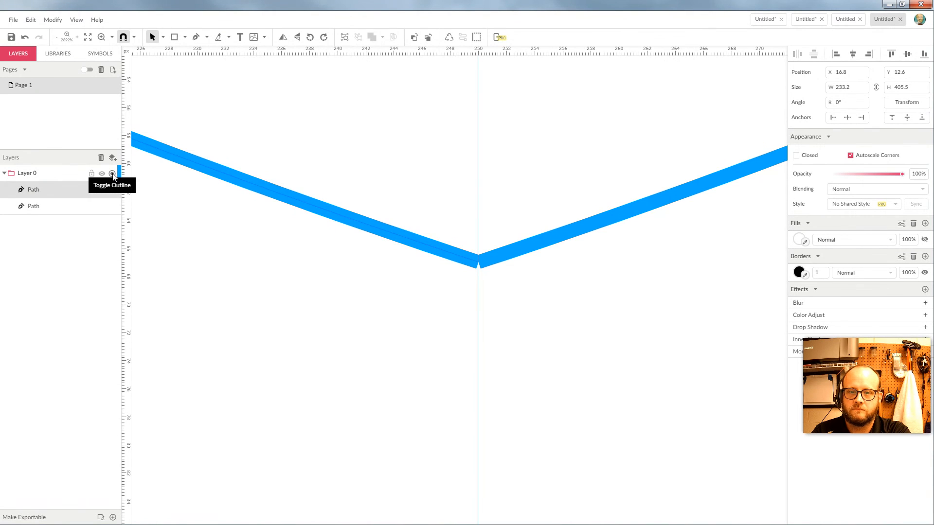
{"action": "left_click", "coordinate": [544, 299]}
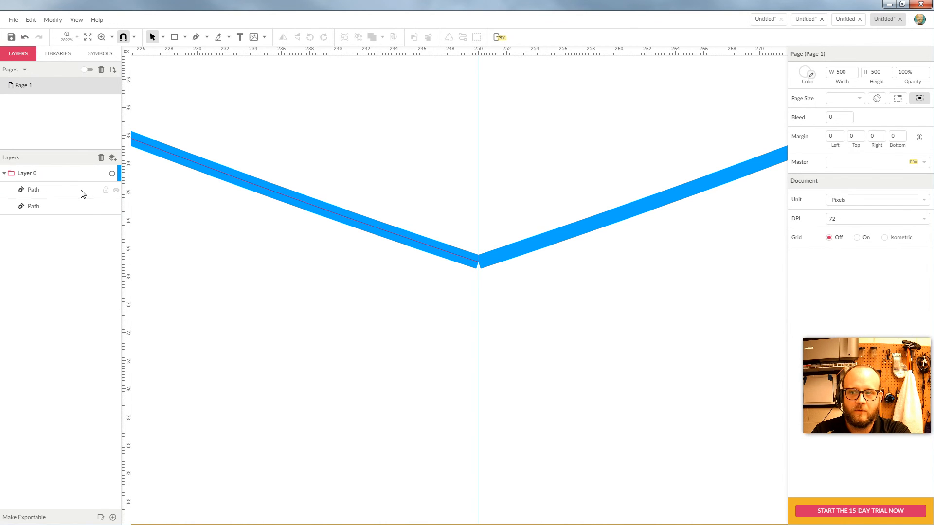
{"action": "left_click", "coordinate": [112, 174]}
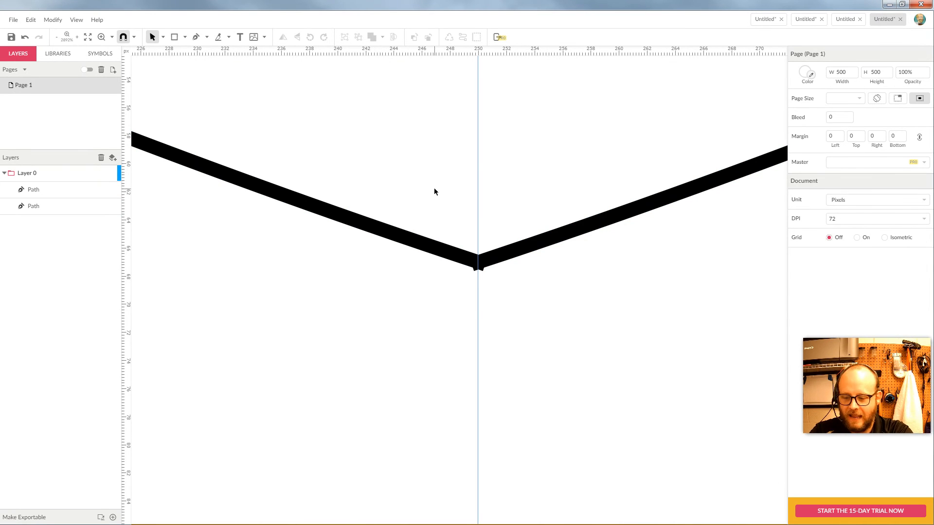
{"action": "key", "text": "ctrl+minus"}
{"action": "key", "text": "ctrl+minus"}
{"action": "key", "text": "ctrl+minus"}
{"action": "key", "text": "ctrl+minus"}
{"action": "key", "text": "ctrl+minus"}
{"action": "scroll", "coordinate": [477, 314], "scroll_direction": "up", "scroll_amount": 4}
{"action": "scroll", "coordinate": [478, 311], "scroll_direction": "down", "scroll_amount": 6}
{"action": "scroll", "coordinate": [478, 309], "scroll_direction": "up", "scroll_amount": 2}
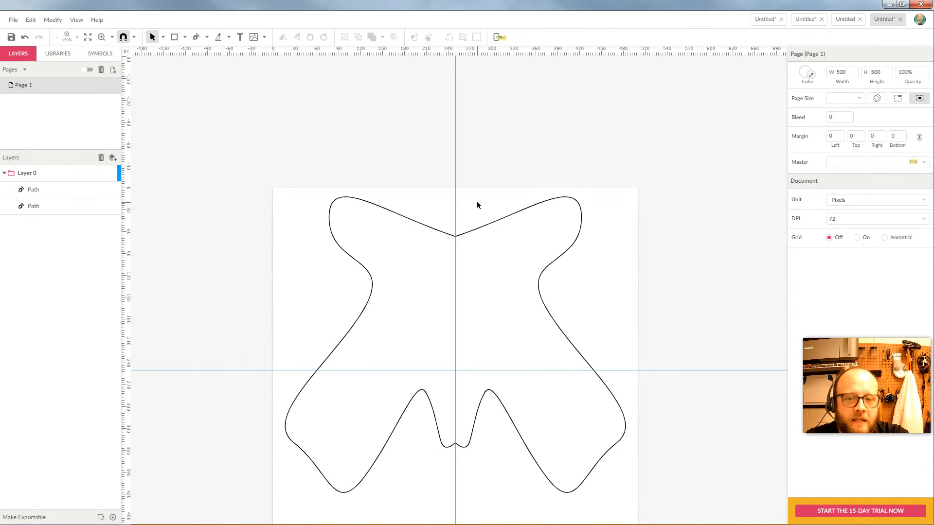
Fill both path halves red to preview the shape, then select and delete them both.
{"action": "left_click_drag", "start_coordinate": [473, 209], "coordinate": [430, 275]}
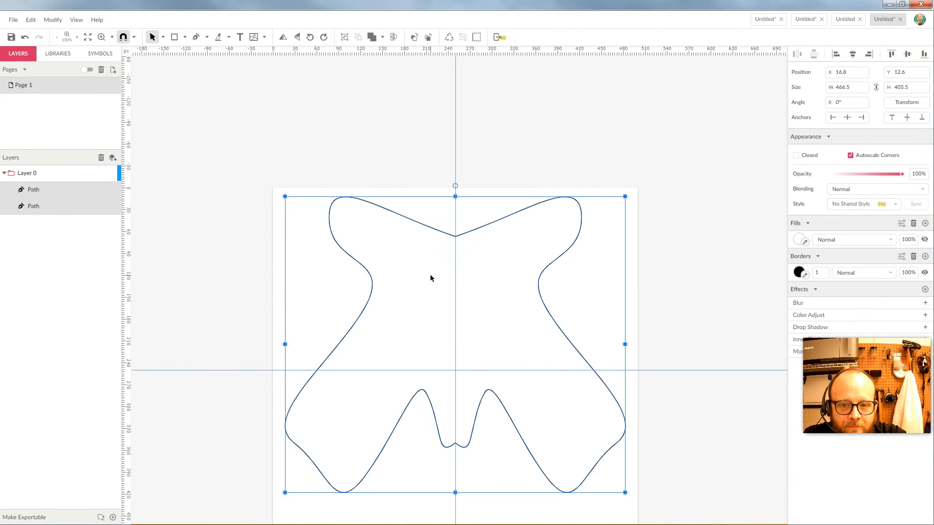
{"action": "left_click", "coordinate": [798, 240]}
{"action": "left_click", "coordinate": [903, 278]}
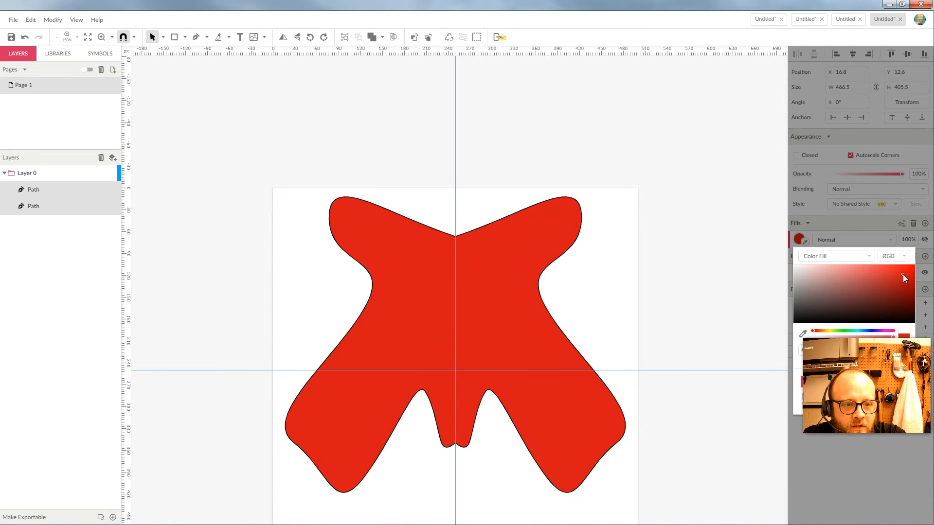
{"action": "left_click", "coordinate": [641, 238]}
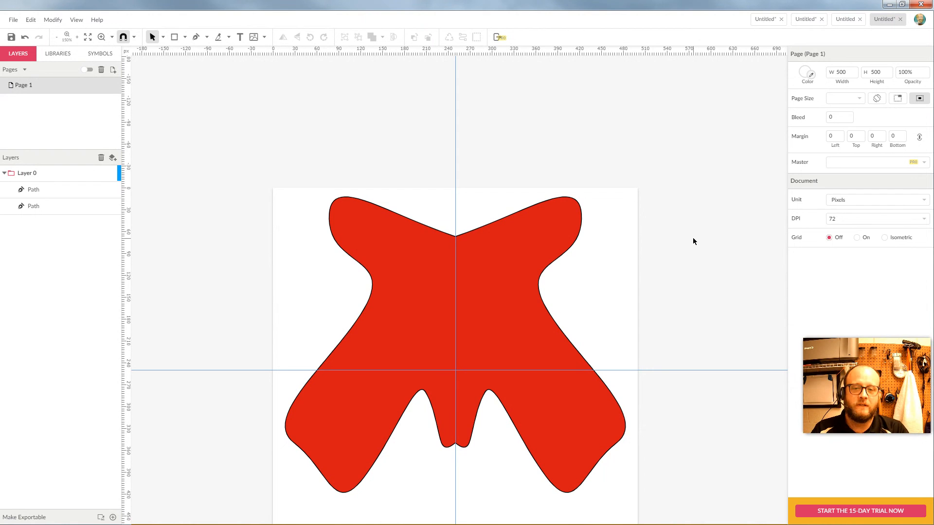
{"action": "scroll", "coordinate": [694, 242], "scroll_direction": "down", "scroll_amount": 5}
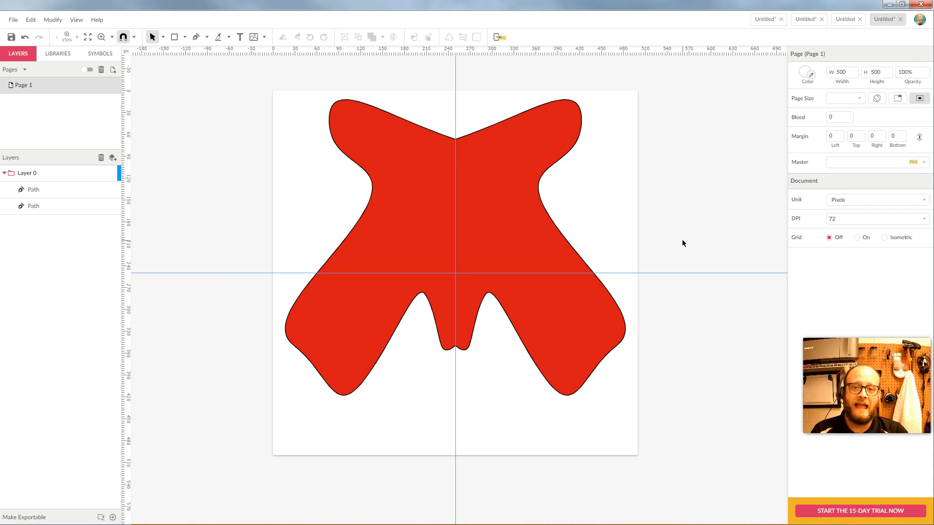
{"action": "left_click_drag", "start_coordinate": [640, 88], "coordinate": [352, 186]}
{"action": "key", "text": "Delete"}
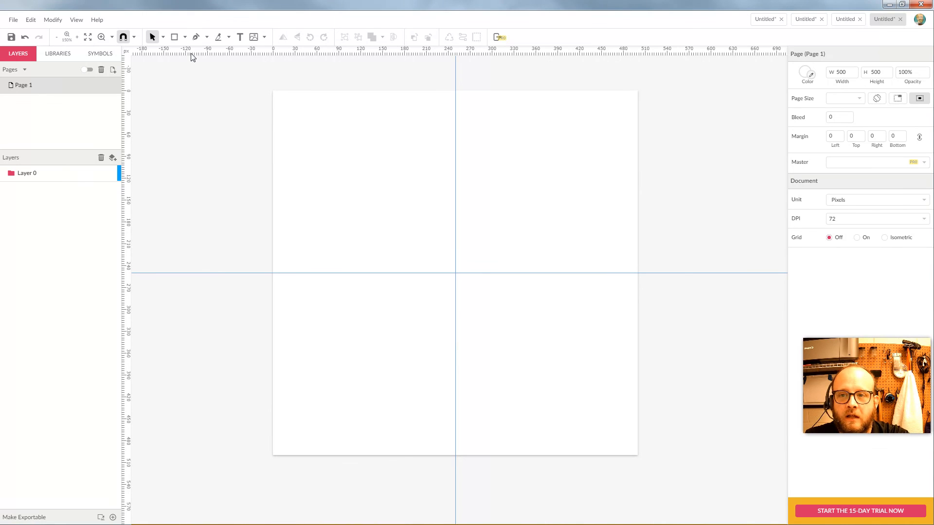
With the Pen tool, draw a jagged zigzag path from the vertical centre guide to the horizontal guide.
{"action": "left_click", "coordinate": [196, 37]}
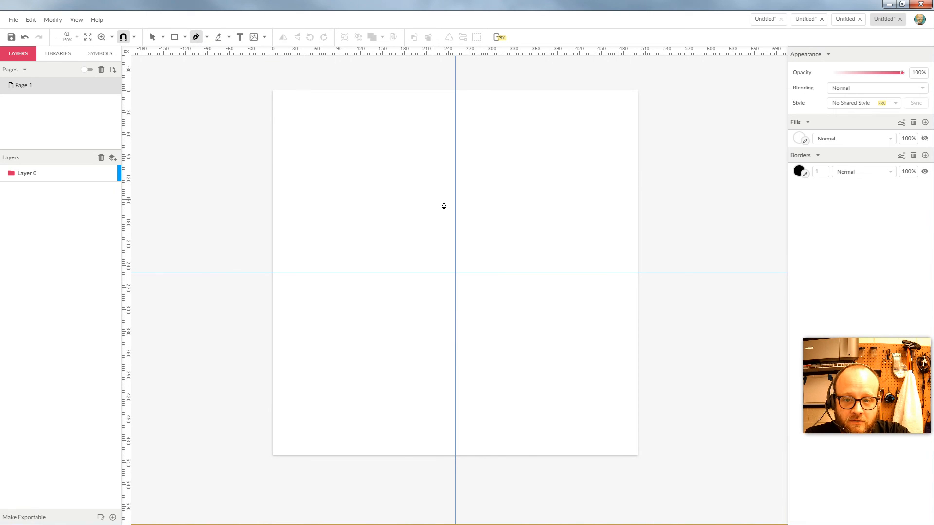
{"action": "left_click", "coordinate": [455, 220]}
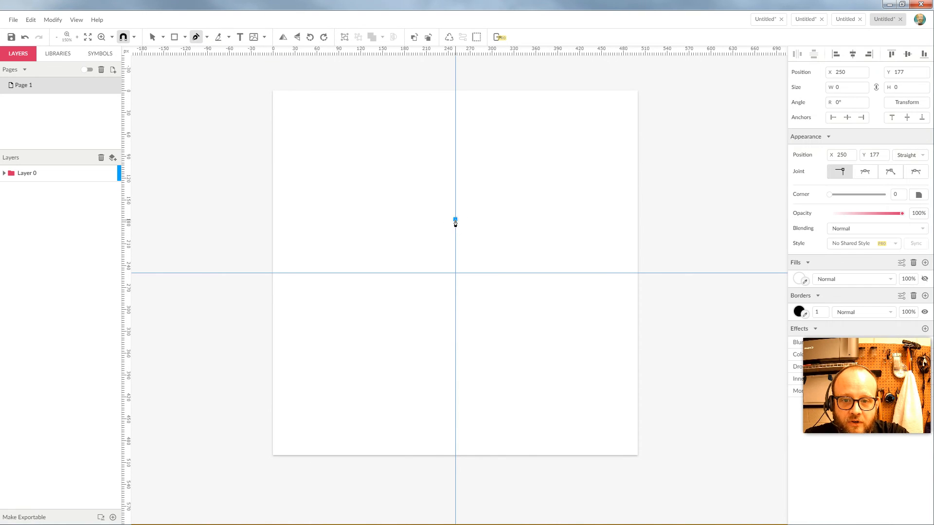
{"action": "left_click", "coordinate": [439, 190]}
{"action": "left_click", "coordinate": [433, 200]}
{"action": "left_click", "coordinate": [445, 219]}
{"action": "left_click", "coordinate": [425, 219]}
{"action": "left_click", "coordinate": [413, 197]}
{"action": "left_click", "coordinate": [390, 209]}
{"action": "left_click", "coordinate": [398, 229]}
{"action": "left_click", "coordinate": [412, 220]}
{"action": "left_click", "coordinate": [416, 229]}
{"action": "left_click", "coordinate": [370, 238]}
{"action": "left_click", "coordinate": [371, 257]}
{"action": "left_click", "coordinate": [403, 260]}
{"action": "left_click", "coordinate": [390, 267]}
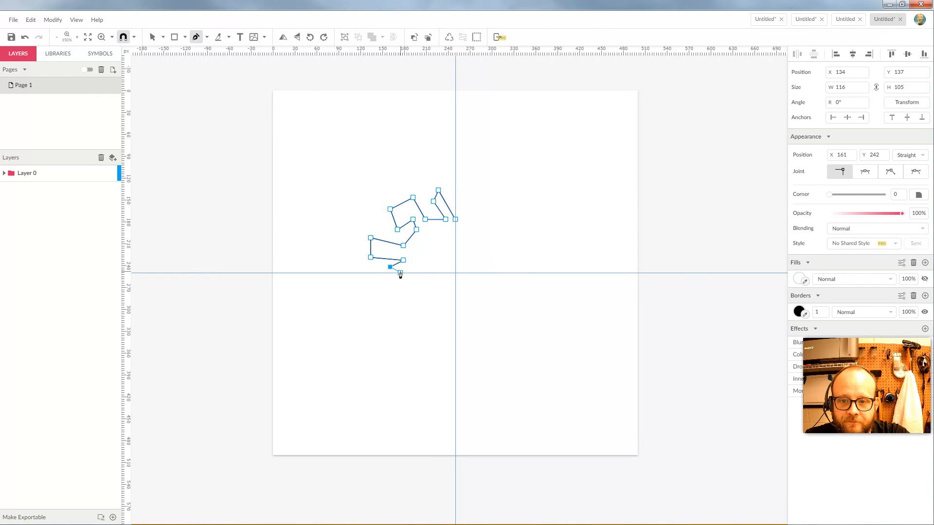
{"action": "left_click", "coordinate": [400, 272]}
Add a 90° rotated copy of the zigzag path on the right.
{"action": "left_click", "coordinate": [152, 37]}
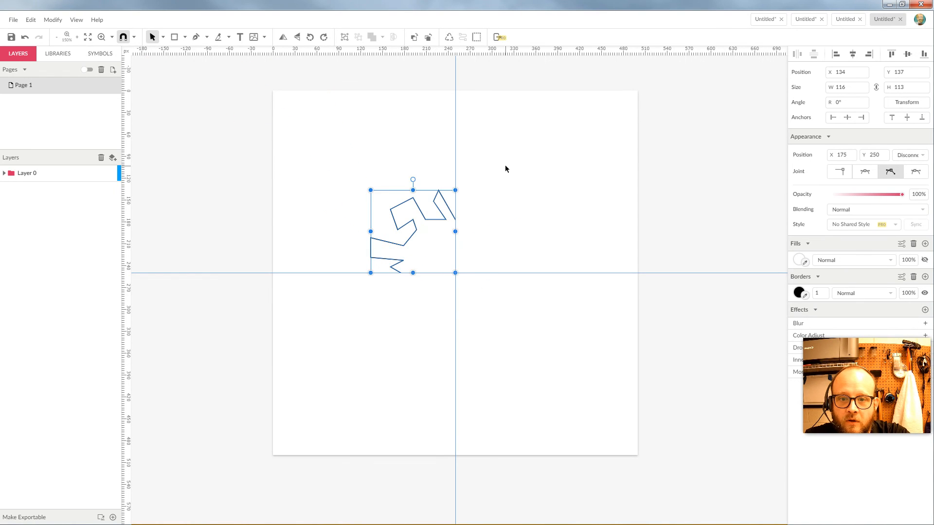
{"action": "left_click", "coordinate": [451, 166]}
{"action": "left_click", "coordinate": [411, 224]}
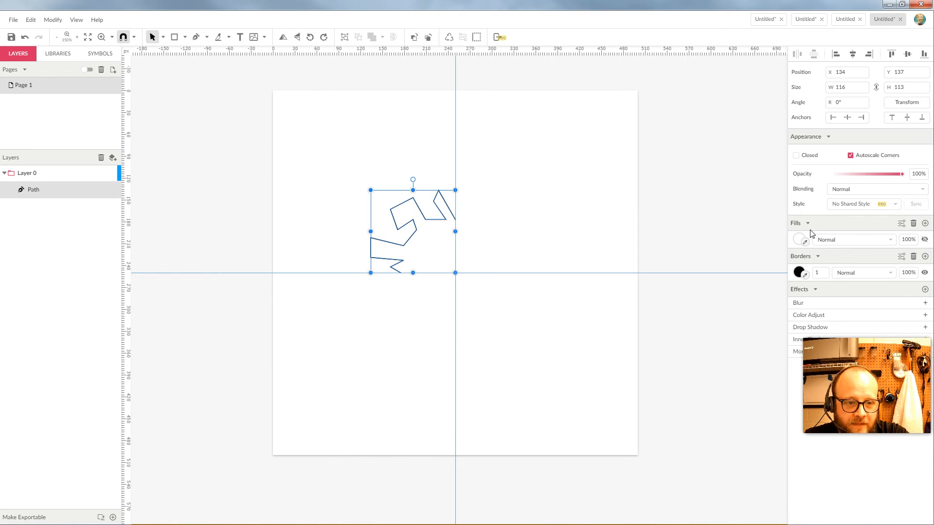
{"action": "left_click", "coordinate": [906, 102]}
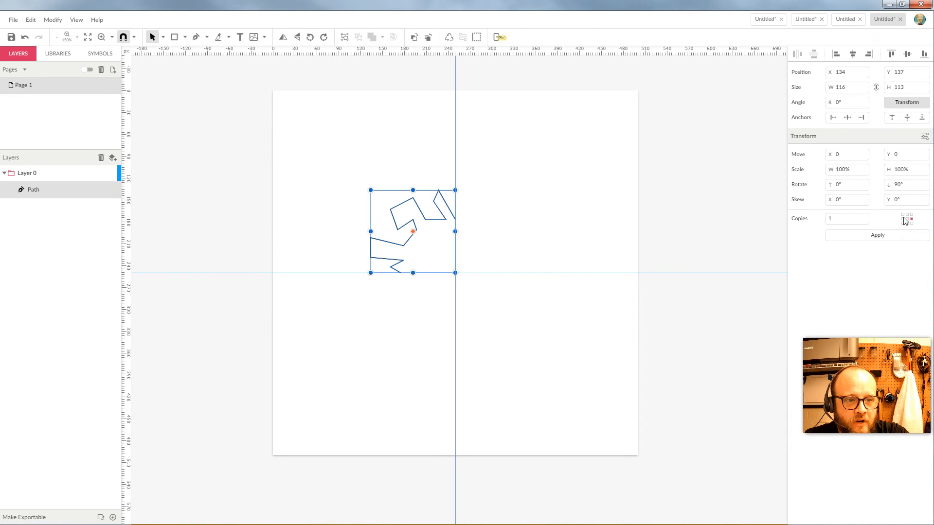
{"action": "left_click", "coordinate": [877, 236]}
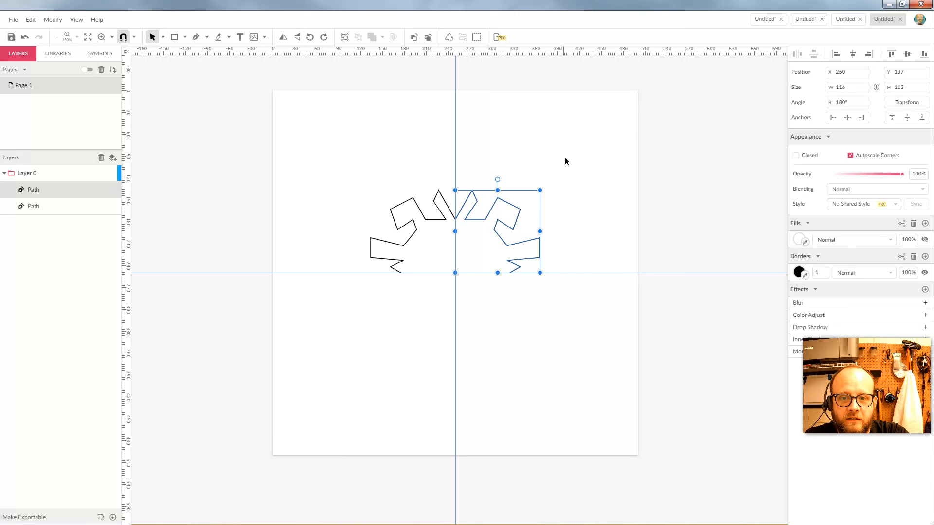
Copy both upper paths rotated 180° around a bottom-centre pivot to fill the lower half.
{"action": "left_click", "coordinate": [585, 171]}
{"action": "left_click_drag", "start_coordinate": [584, 168], "coordinate": [334, 236]}
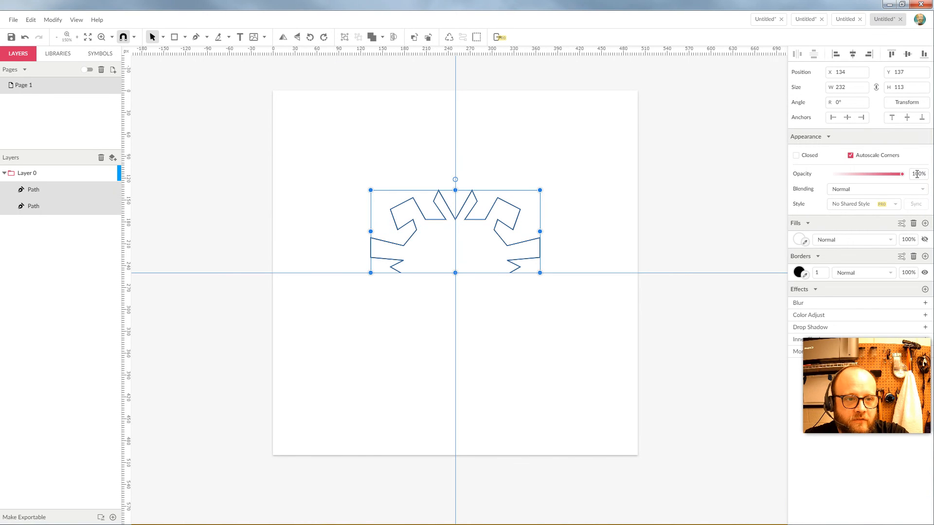
{"action": "left_click", "coordinate": [907, 102]}
{"action": "left_click", "coordinate": [907, 223]}
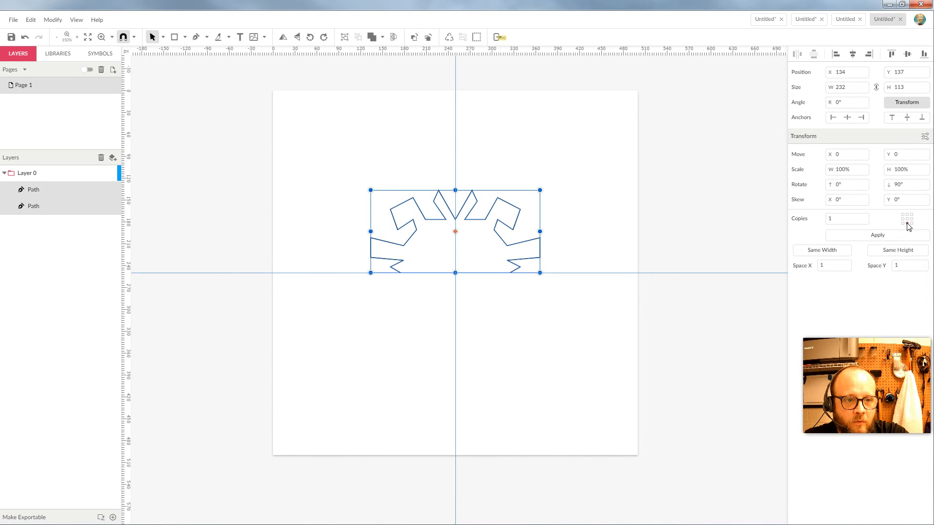
{"action": "double_click", "coordinate": [897, 185]}
{"action": "type", "text": "180"}
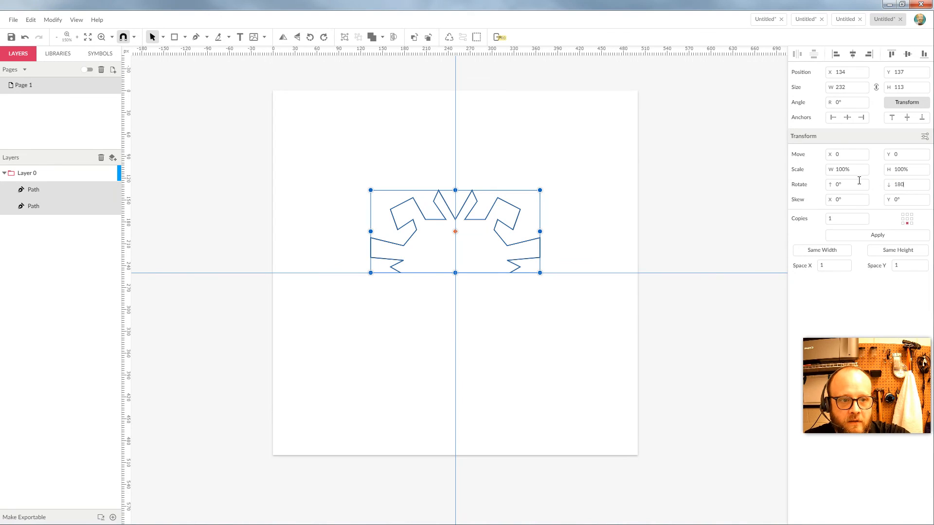
{"action": "left_click", "coordinate": [878, 237]}
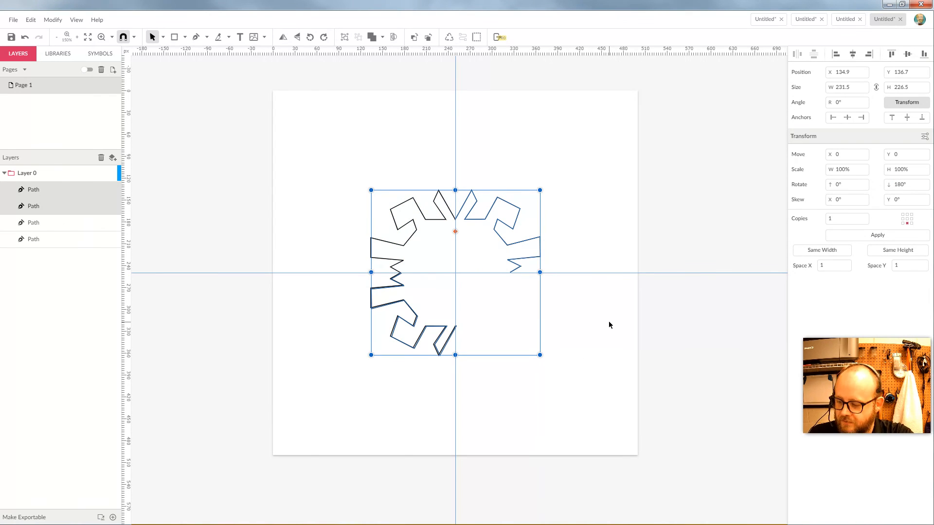
Copy the lower-left path rotated 90° into the bottom-right quarter, undoing a misplaced first attempt.
{"action": "left_click", "coordinate": [594, 329]}
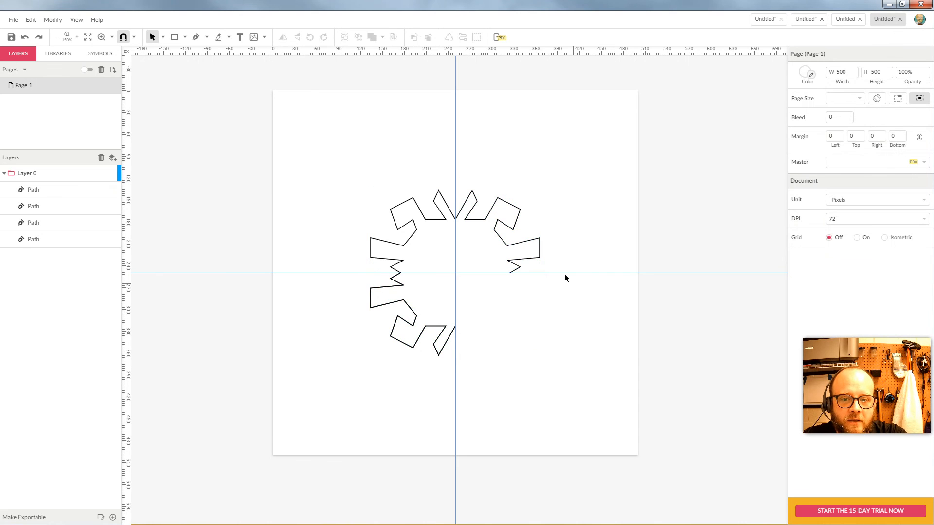
{"action": "left_click", "coordinate": [442, 336]}
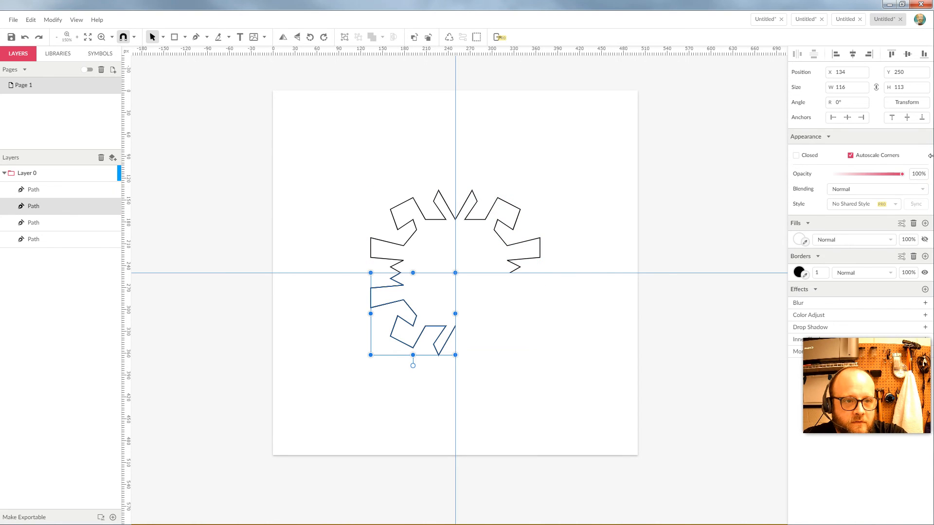
{"action": "left_click", "coordinate": [907, 102]}
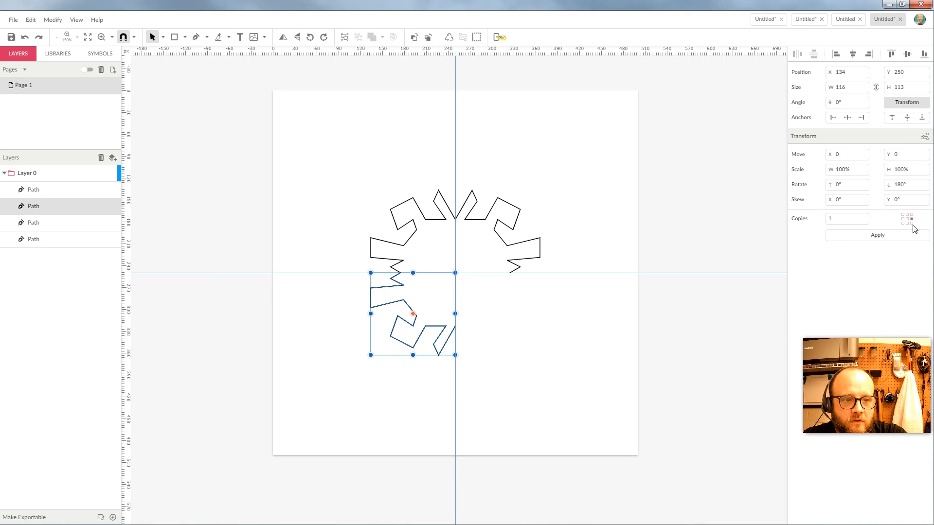
{"action": "left_click", "coordinate": [877, 235]}
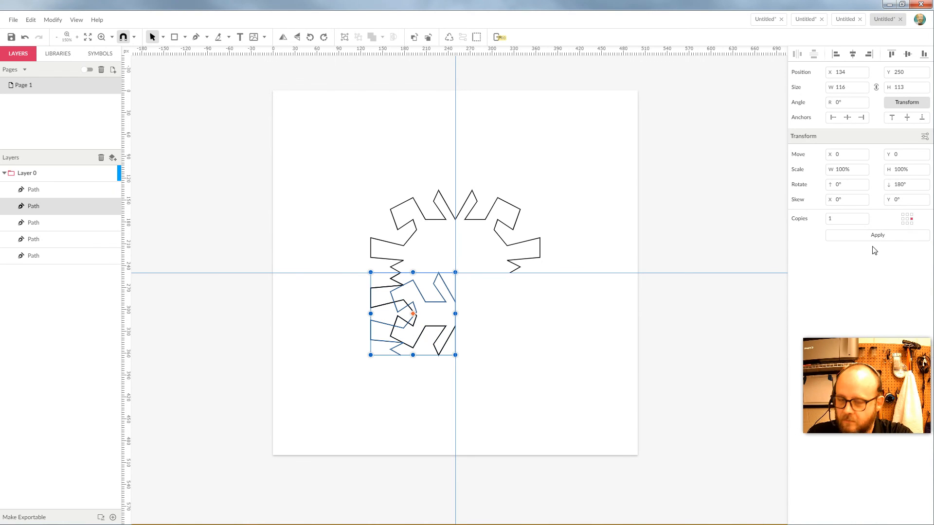
{"action": "key", "text": "ctrl+z"}
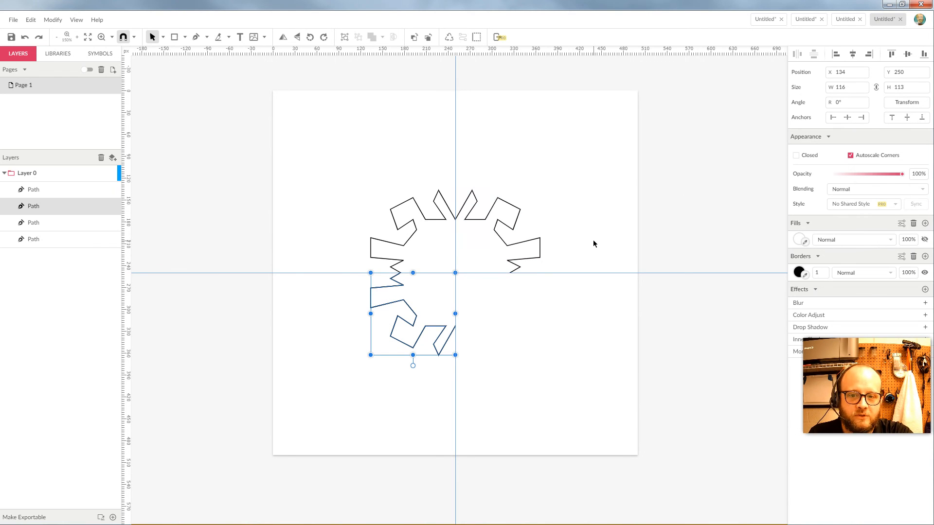
{"action": "left_click", "coordinate": [906, 104]}
{"action": "double_click", "coordinate": [900, 185]}
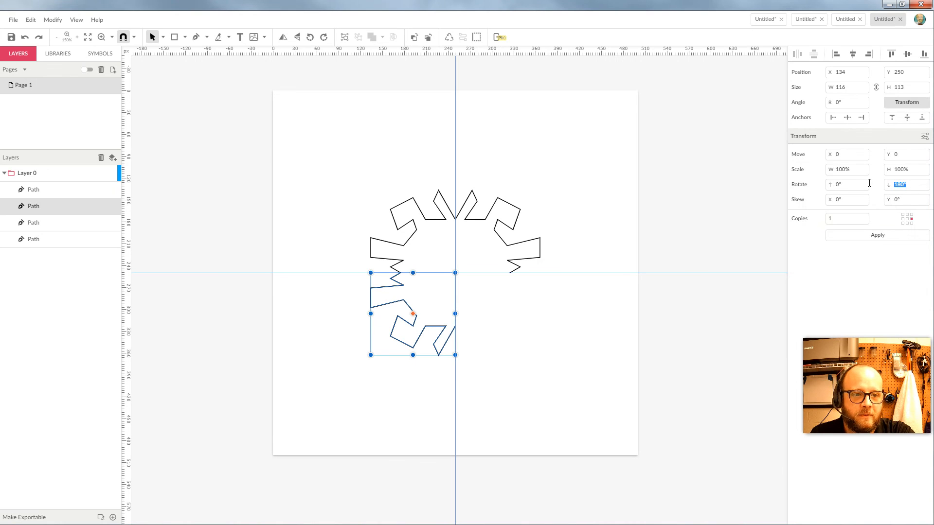
{"action": "type", "text": "90"}
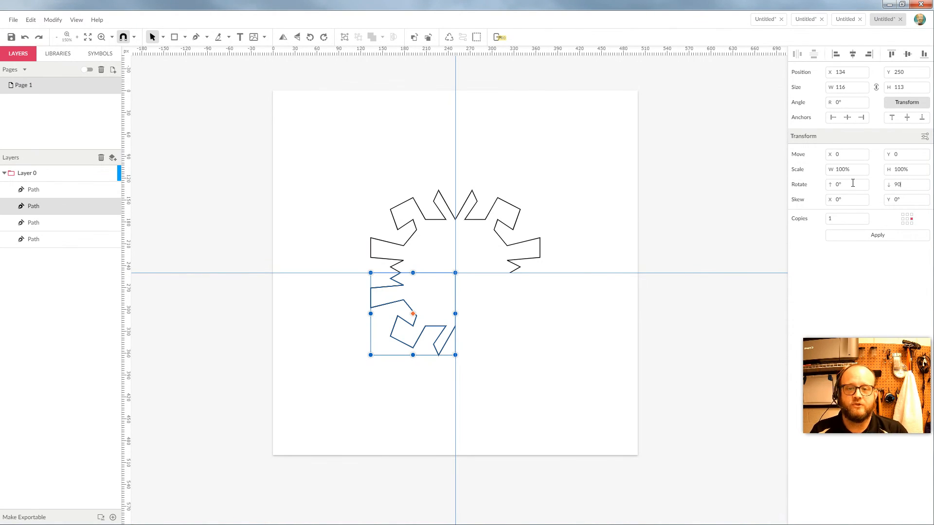
{"action": "left_click", "coordinate": [873, 238]}
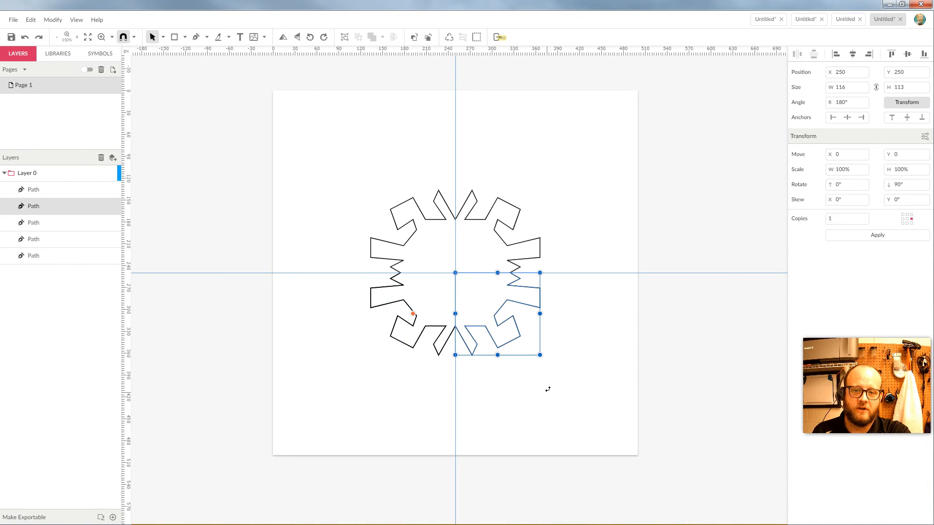
{"action": "left_click", "coordinate": [152, 37]}
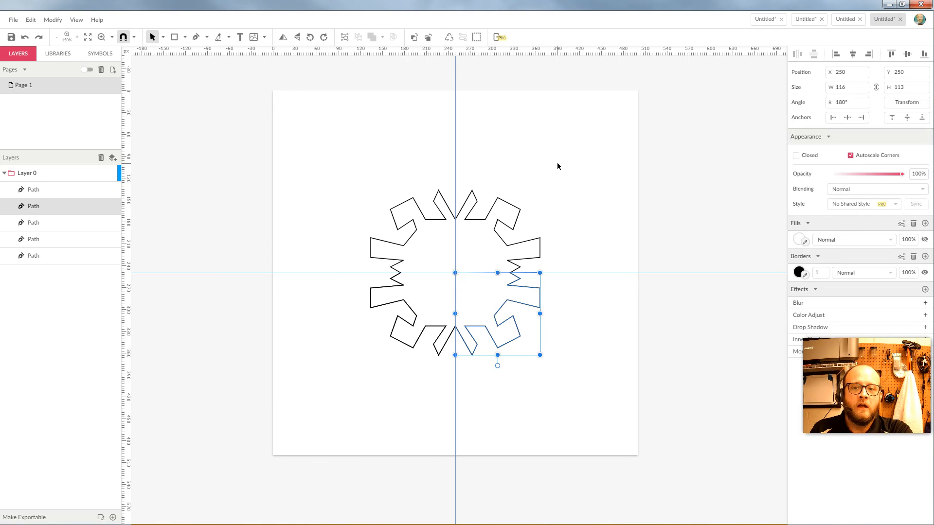
{"action": "left_click", "coordinate": [590, 249]}
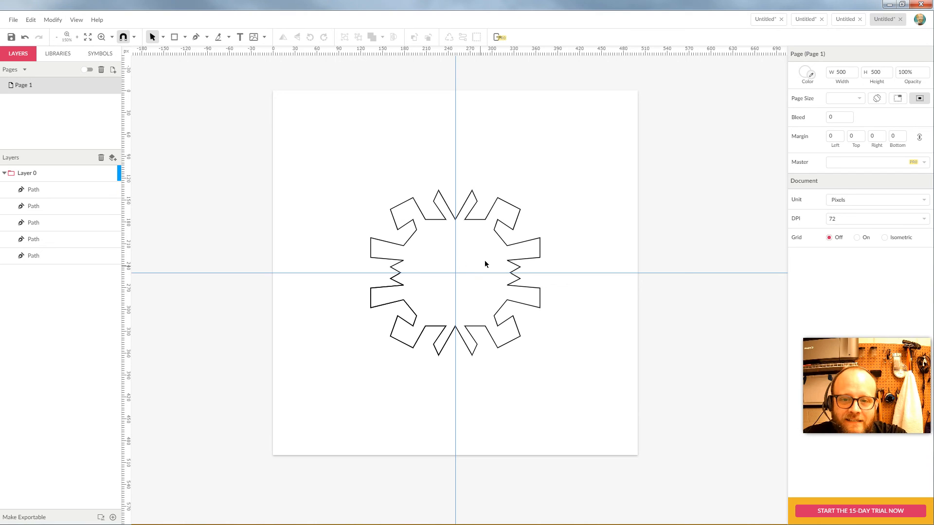
Select all five ring paths and give them a dark brown fill.
{"action": "left_click_drag", "start_coordinate": [567, 171], "coordinate": [328, 391]}
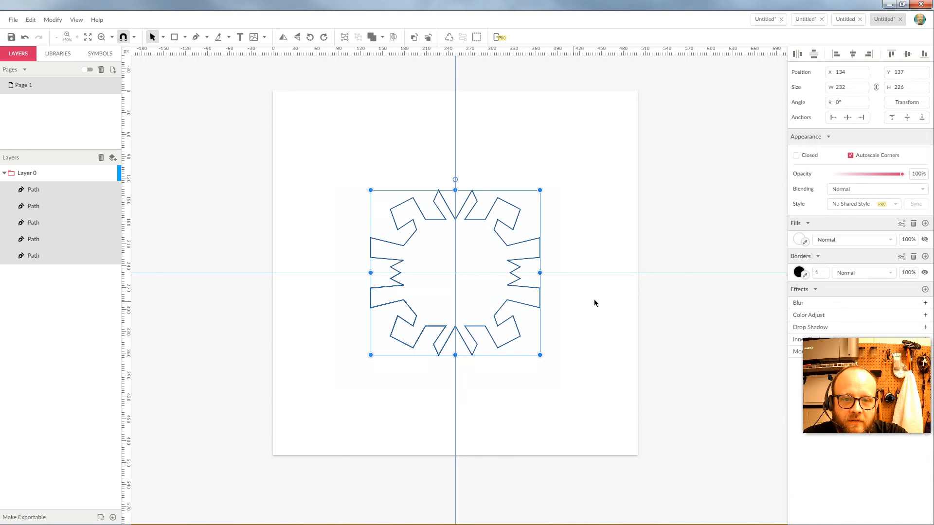
{"action": "left_click", "coordinate": [798, 239]}
{"action": "left_click", "coordinate": [845, 276]}
{"action": "left_click", "coordinate": [848, 296]}
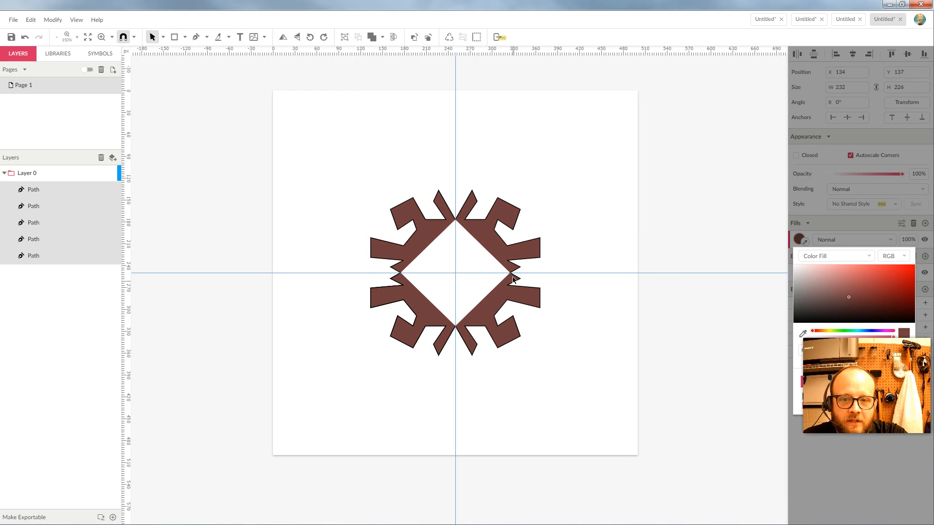
{"action": "left_click", "coordinate": [553, 180]}
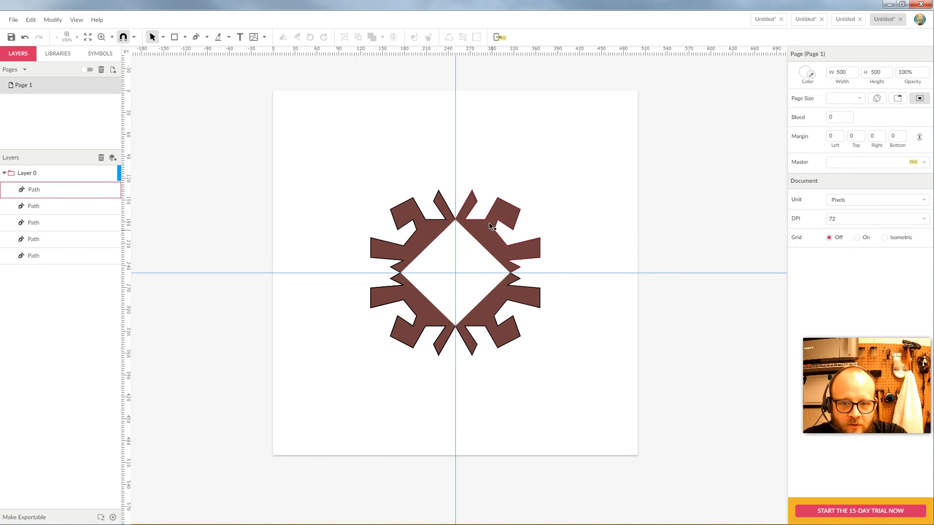